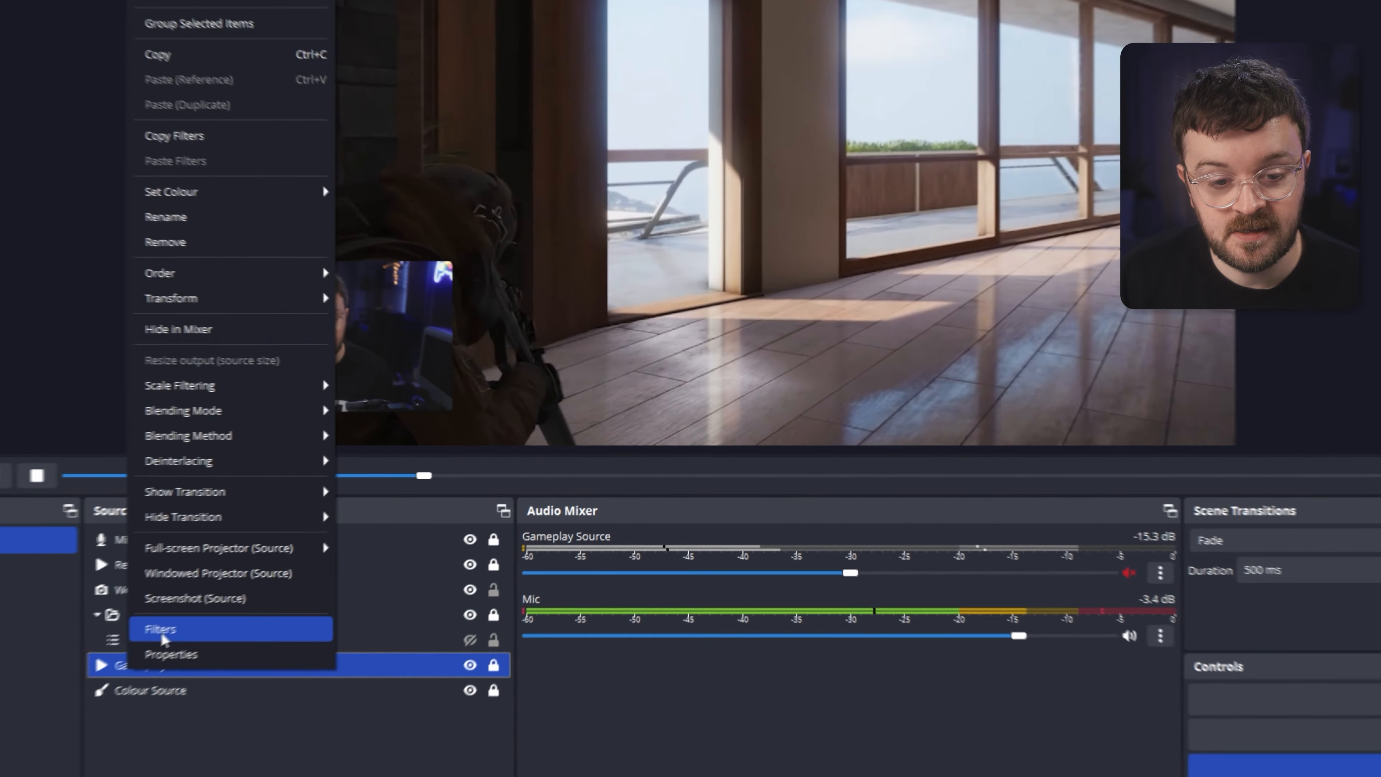
Examine the Gameplay Source's effect filters, including the Scaling/Aspect Ratio scale filtering and resolution settings.
{"action": "left_click", "coordinate": [353, 546]}
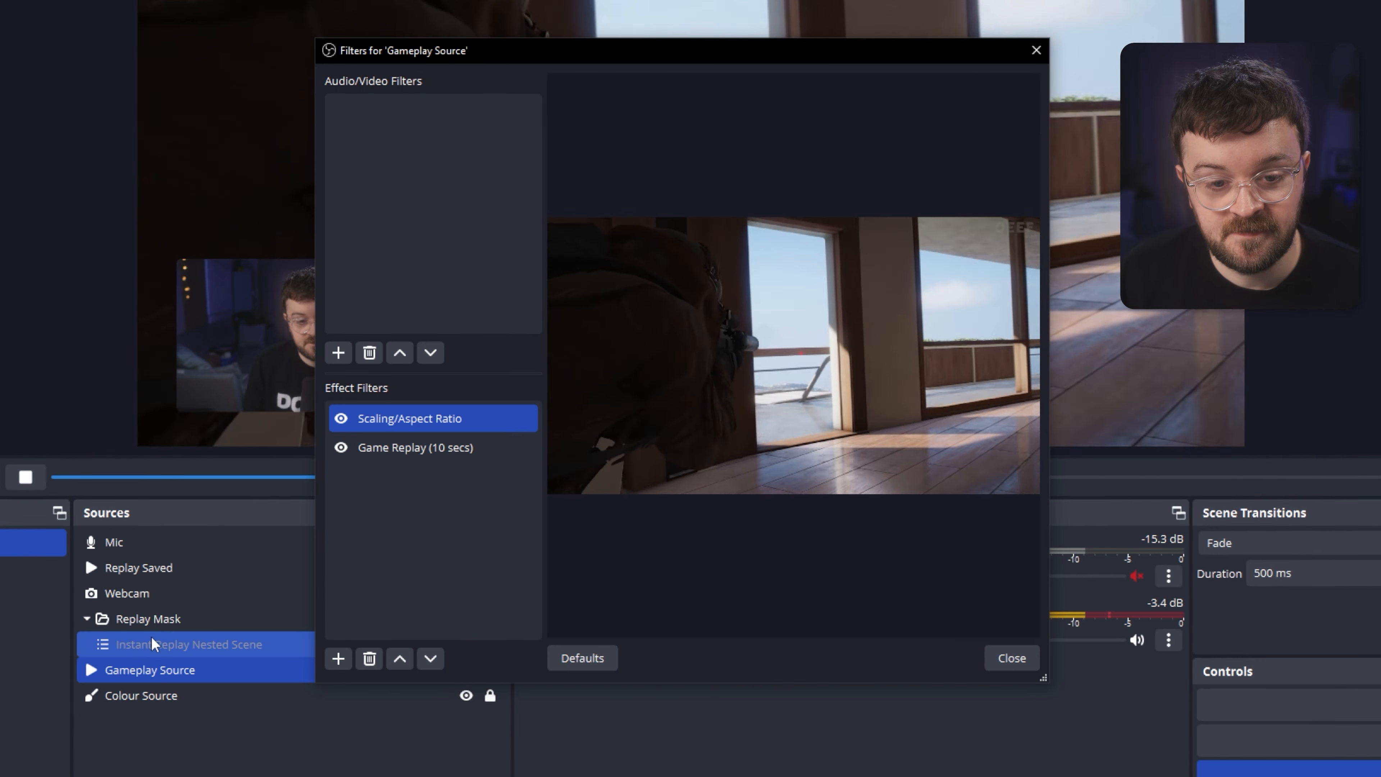
{"action": "left_click", "coordinate": [436, 419]}
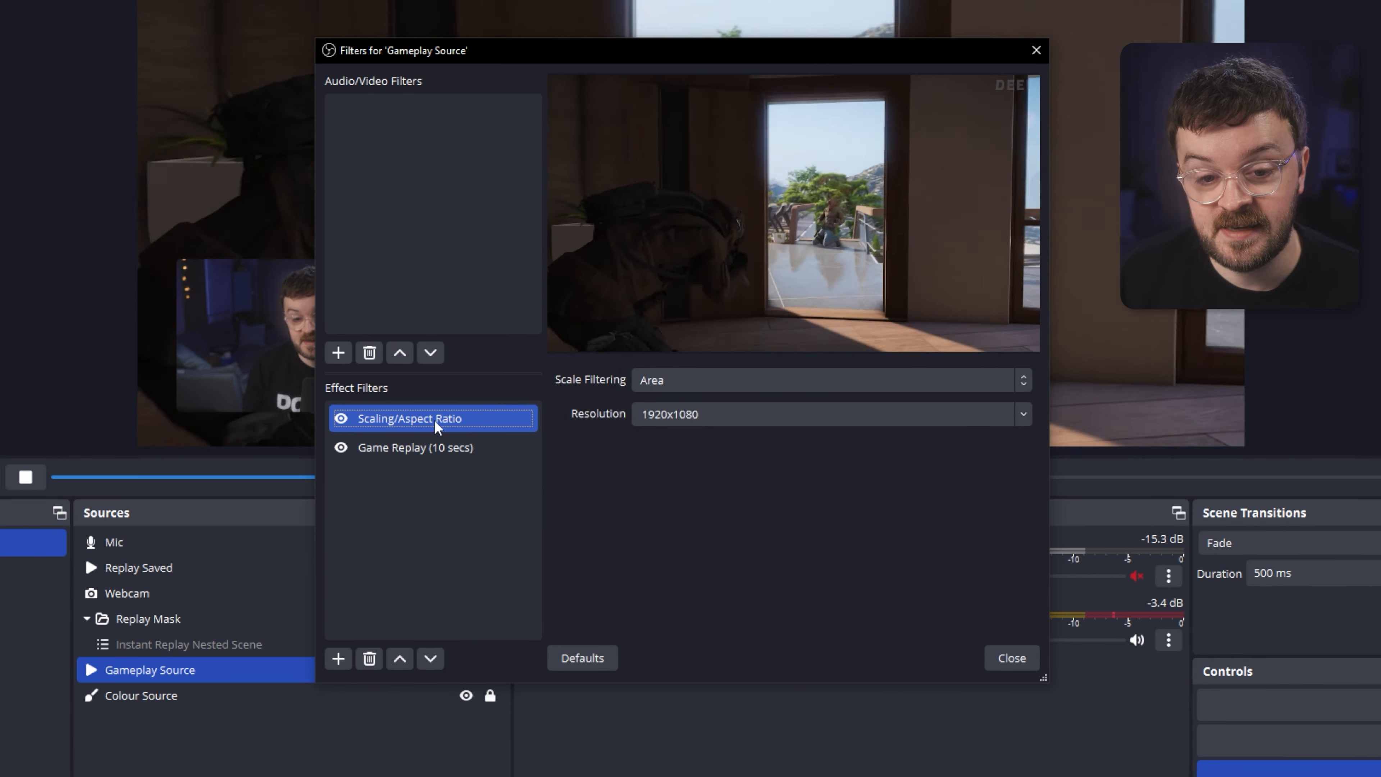
{"action": "left_click", "coordinate": [386, 447]}
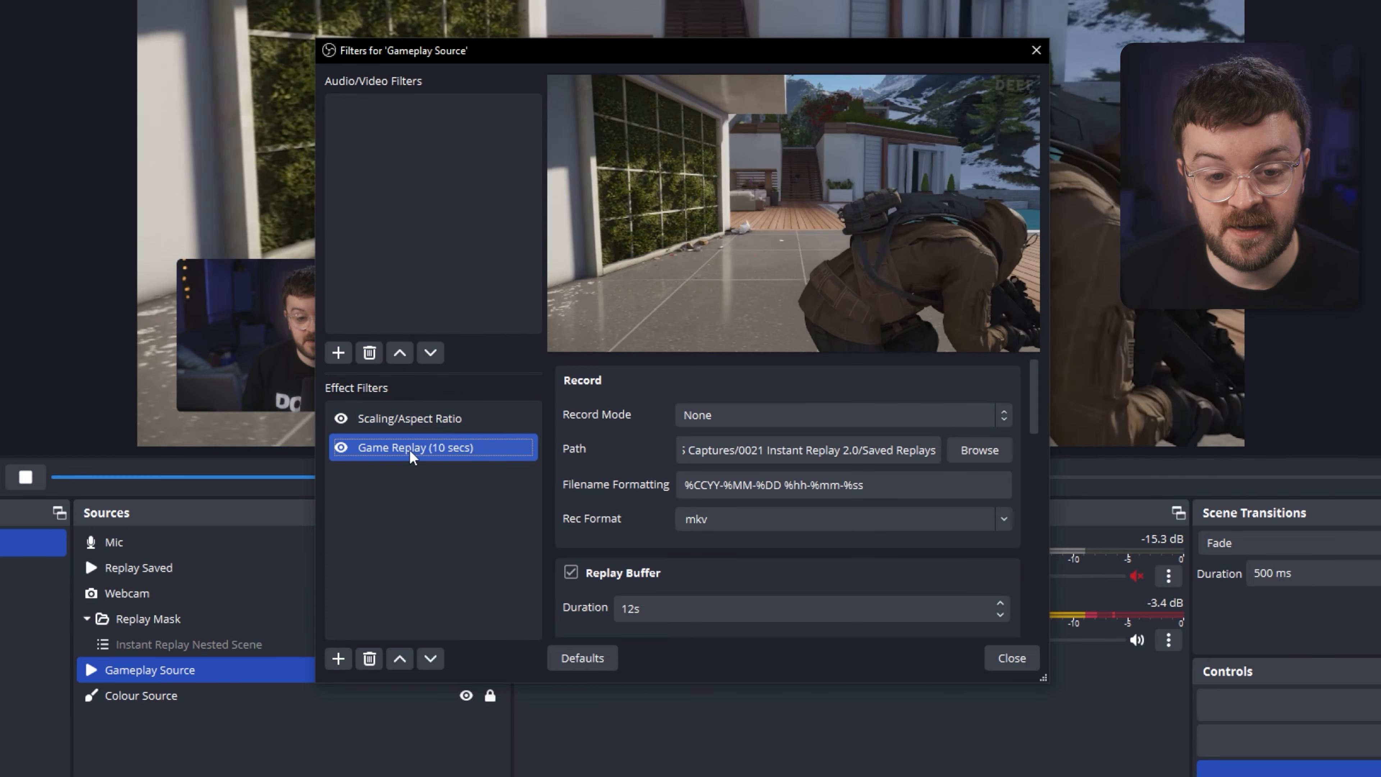
{"action": "left_click", "coordinate": [408, 418]}
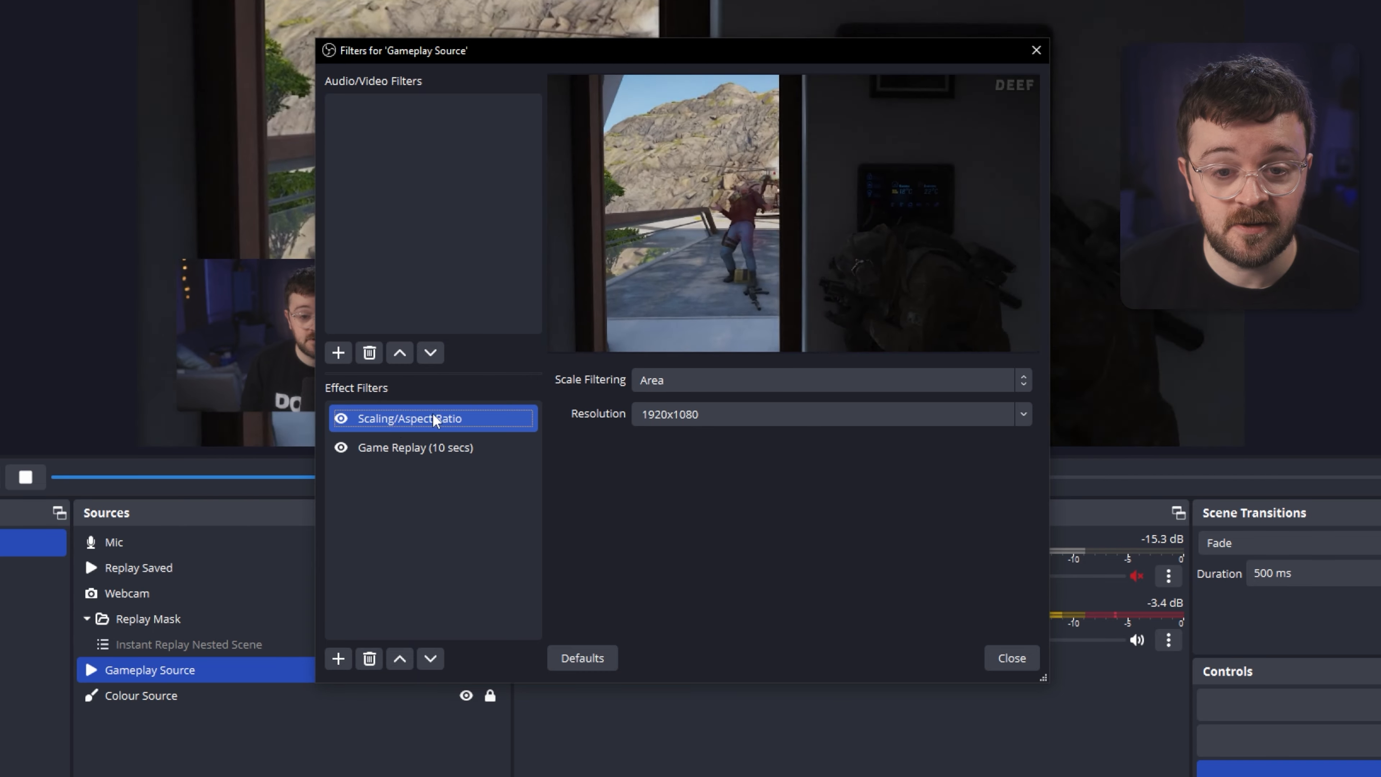
{"action": "left_click", "coordinate": [637, 380]}
{"action": "left_click", "coordinate": [614, 442]}
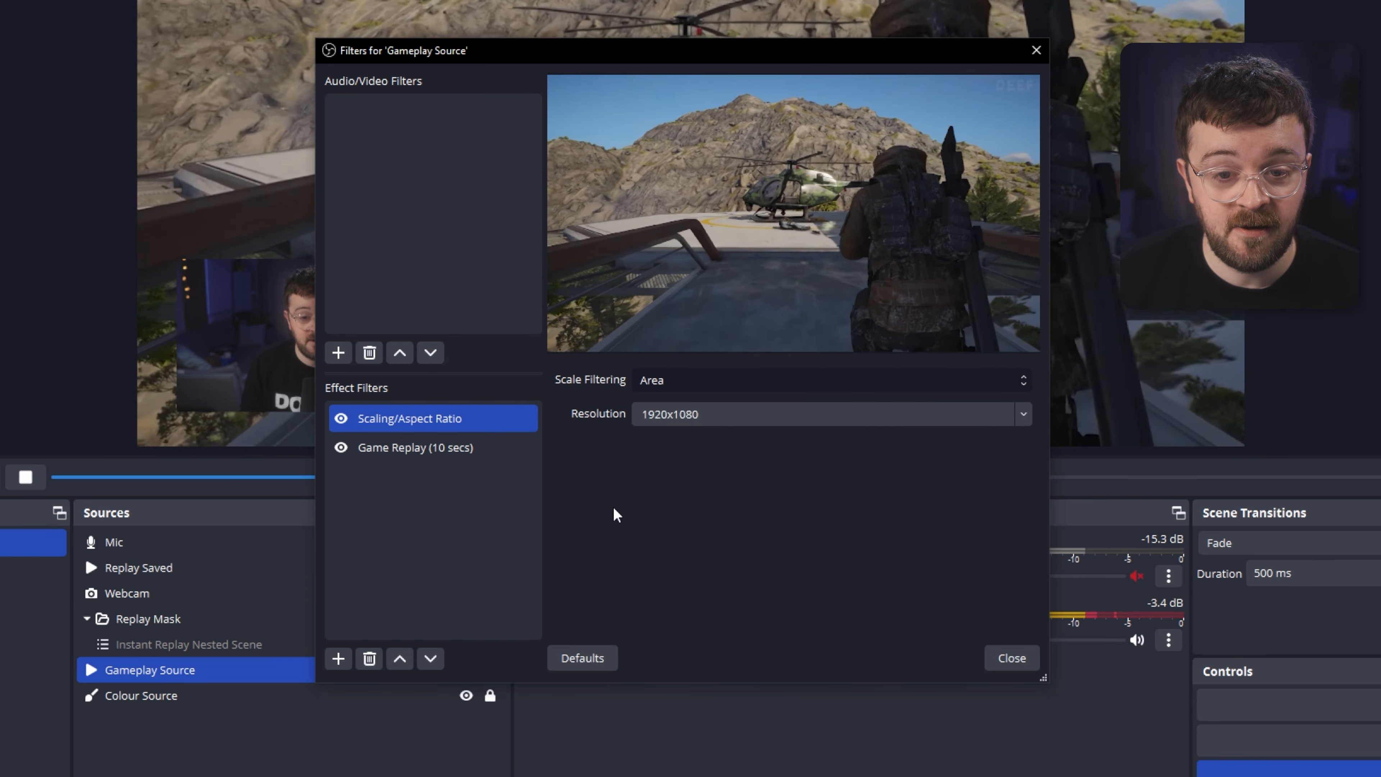
{"action": "left_click", "coordinate": [660, 415]}
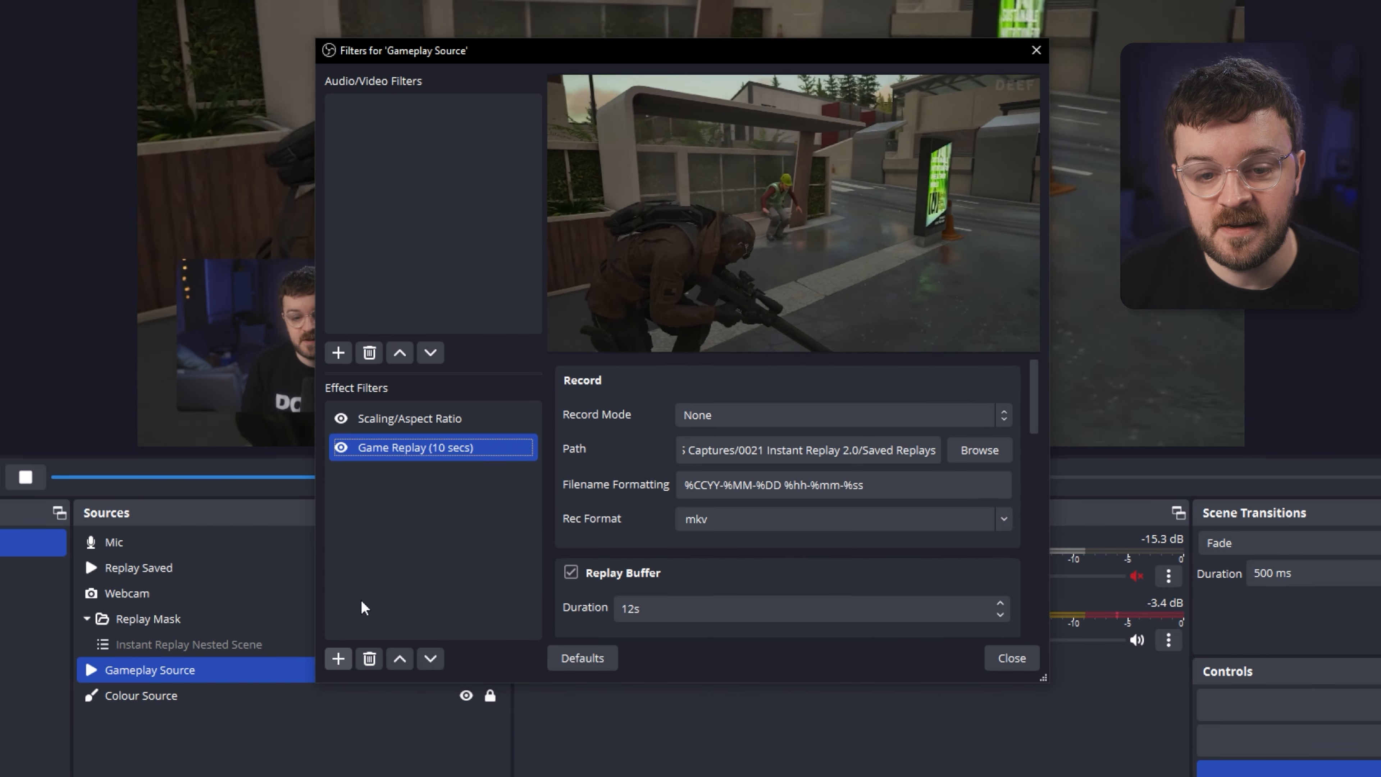
Browse the list of addable filters and review the Game Replay filter's record mode and path settings.
{"action": "left_click", "coordinate": [339, 660]}
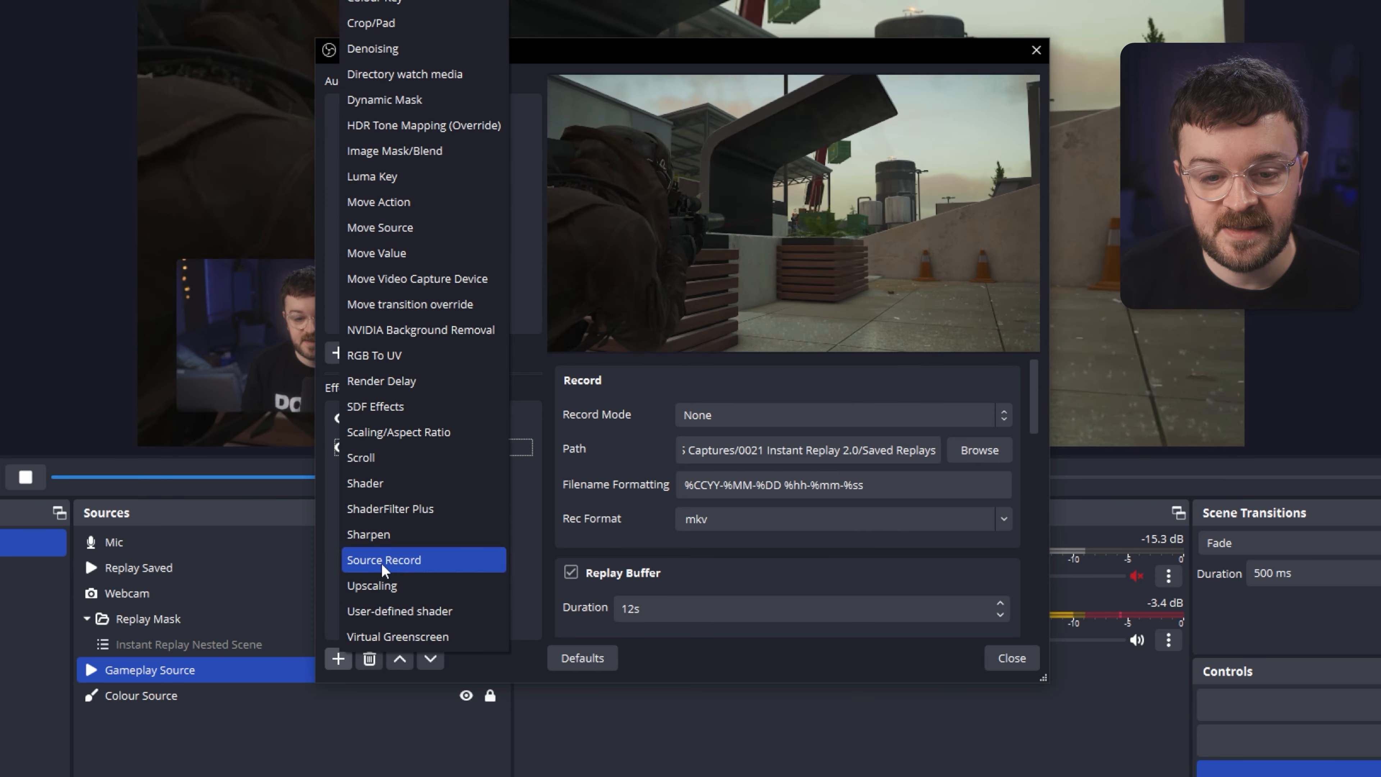
{"action": "left_click", "coordinate": [597, 445]}
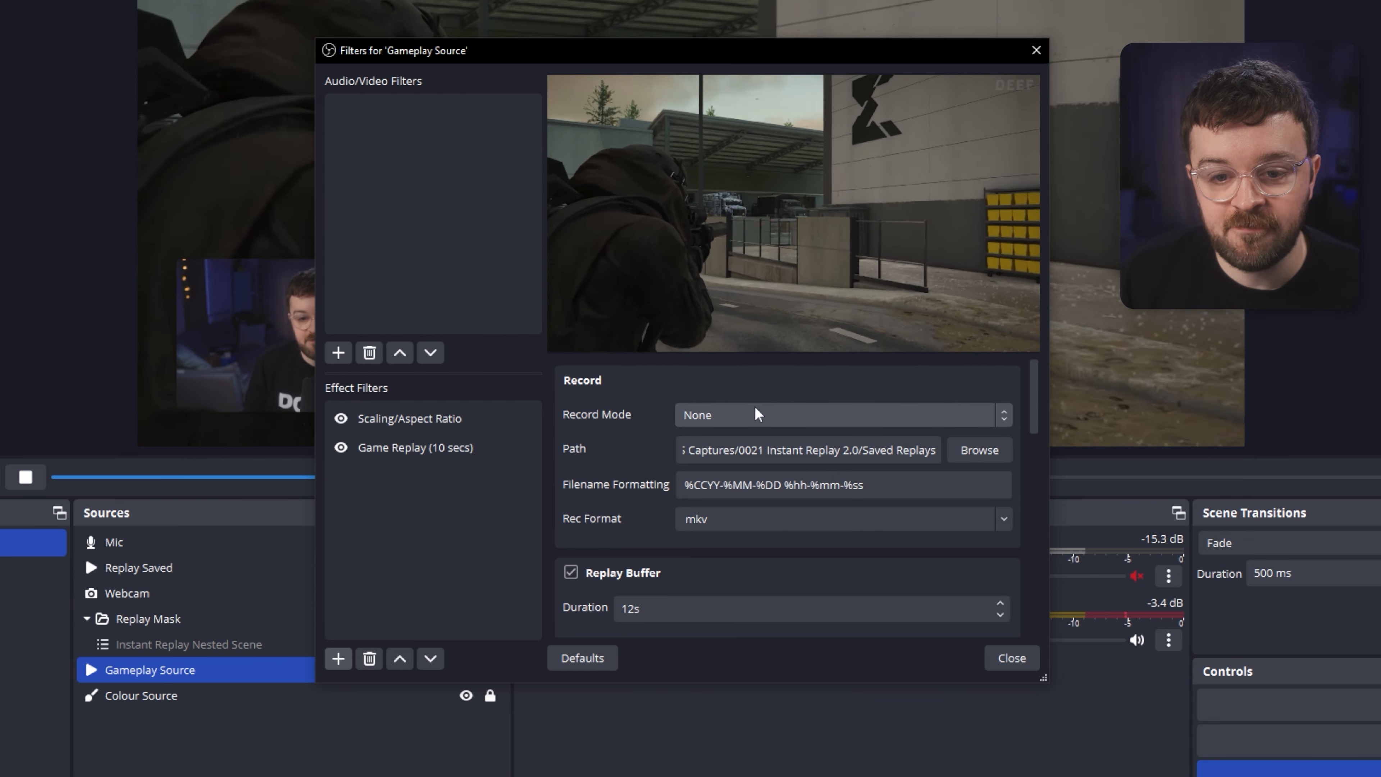
{"action": "left_click", "coordinate": [726, 456]}
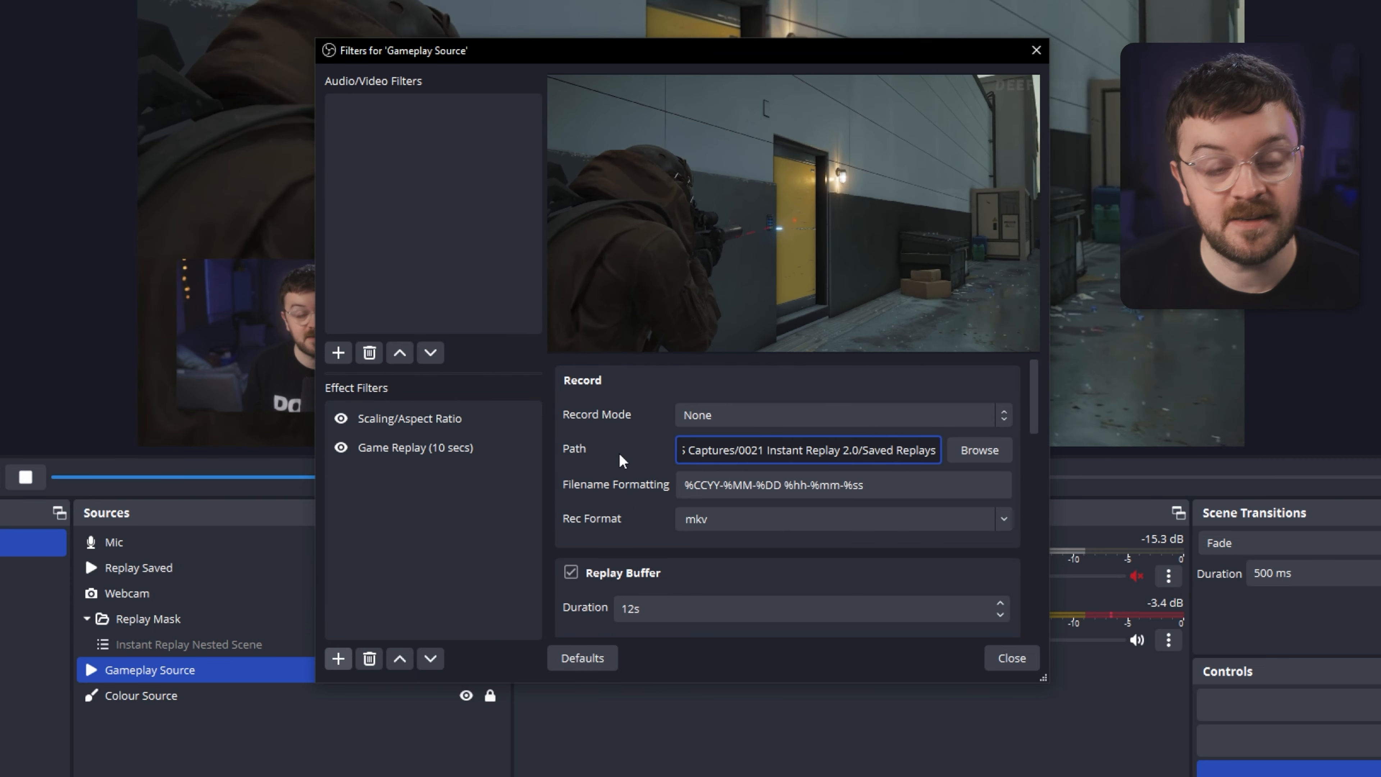
{"action": "left_click", "coordinate": [620, 455]}
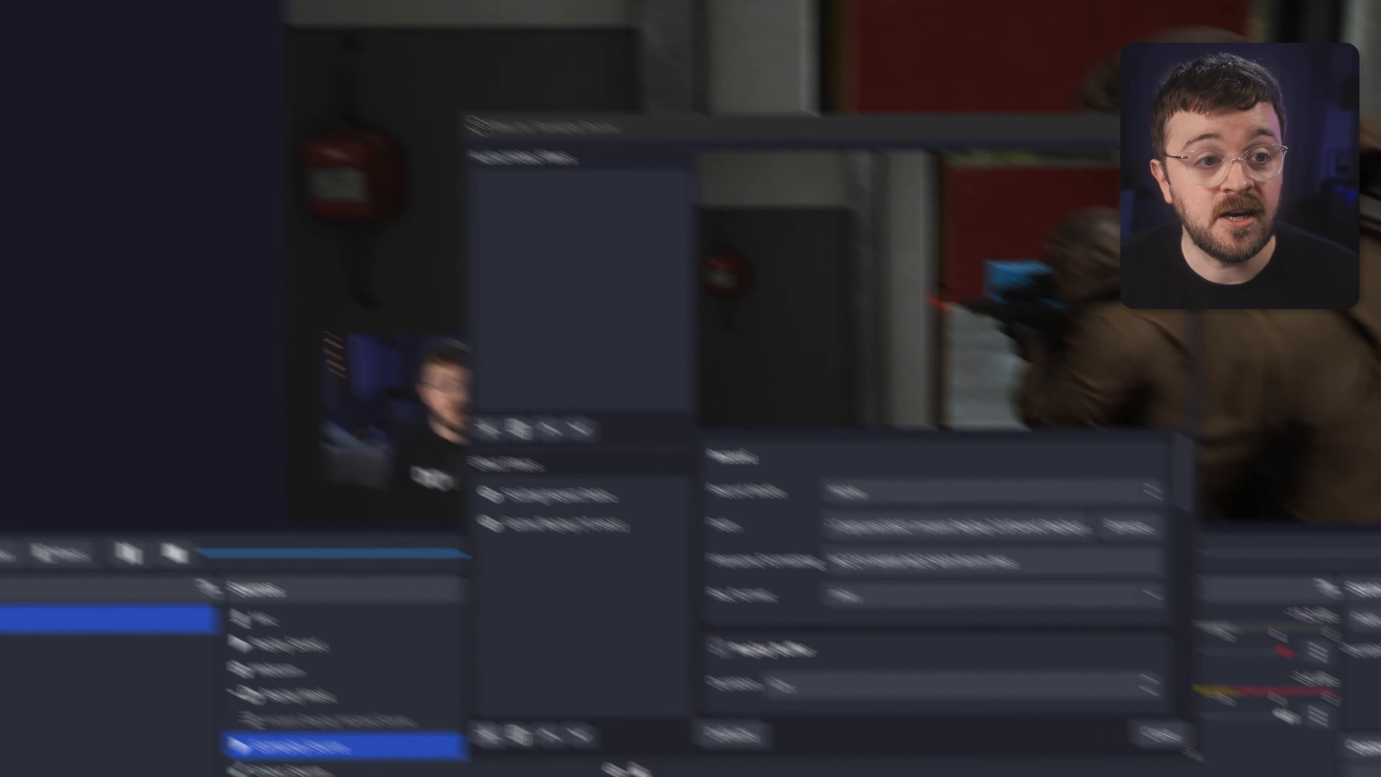
Remux the saved Instant Replay mkv recording into an mp4 file.
{"action": "left_click", "coordinate": [10, 6]}
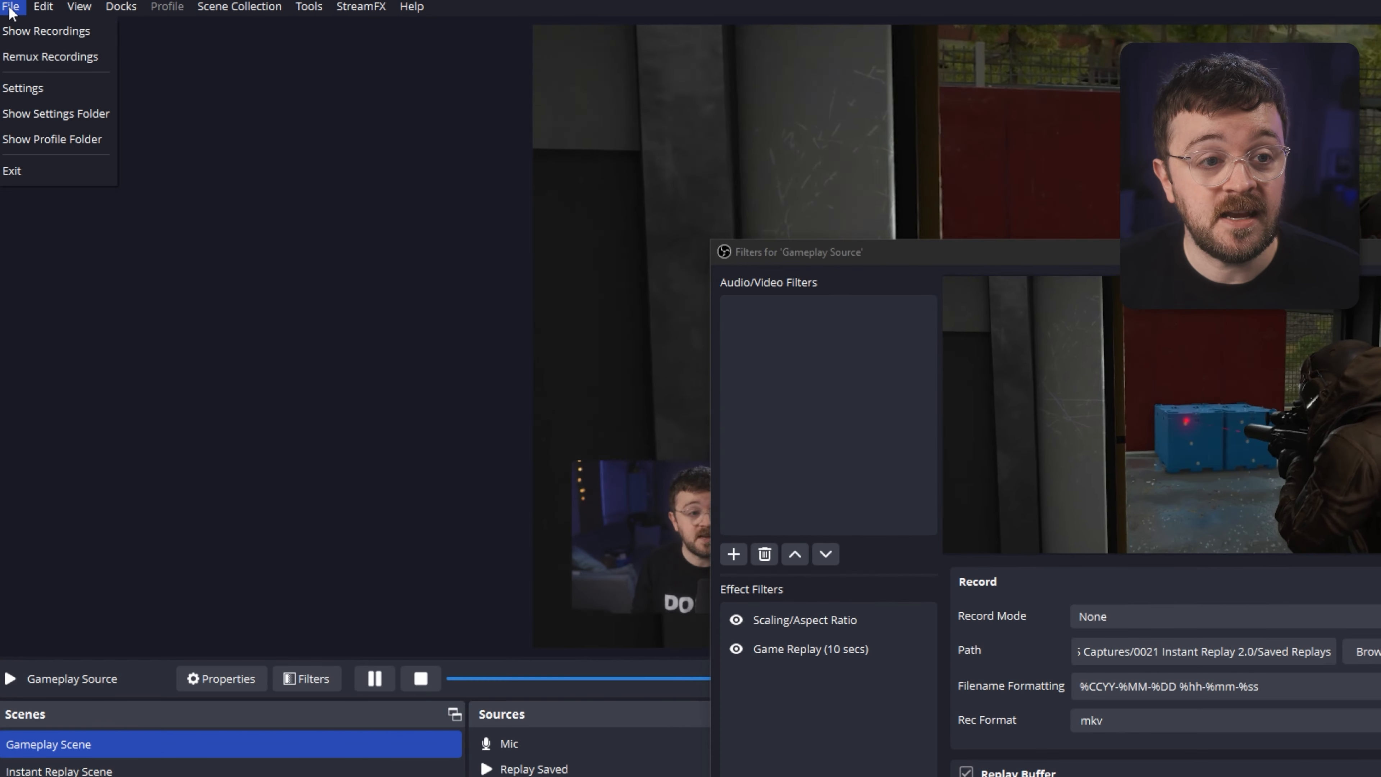
{"action": "left_click", "coordinate": [53, 56]}
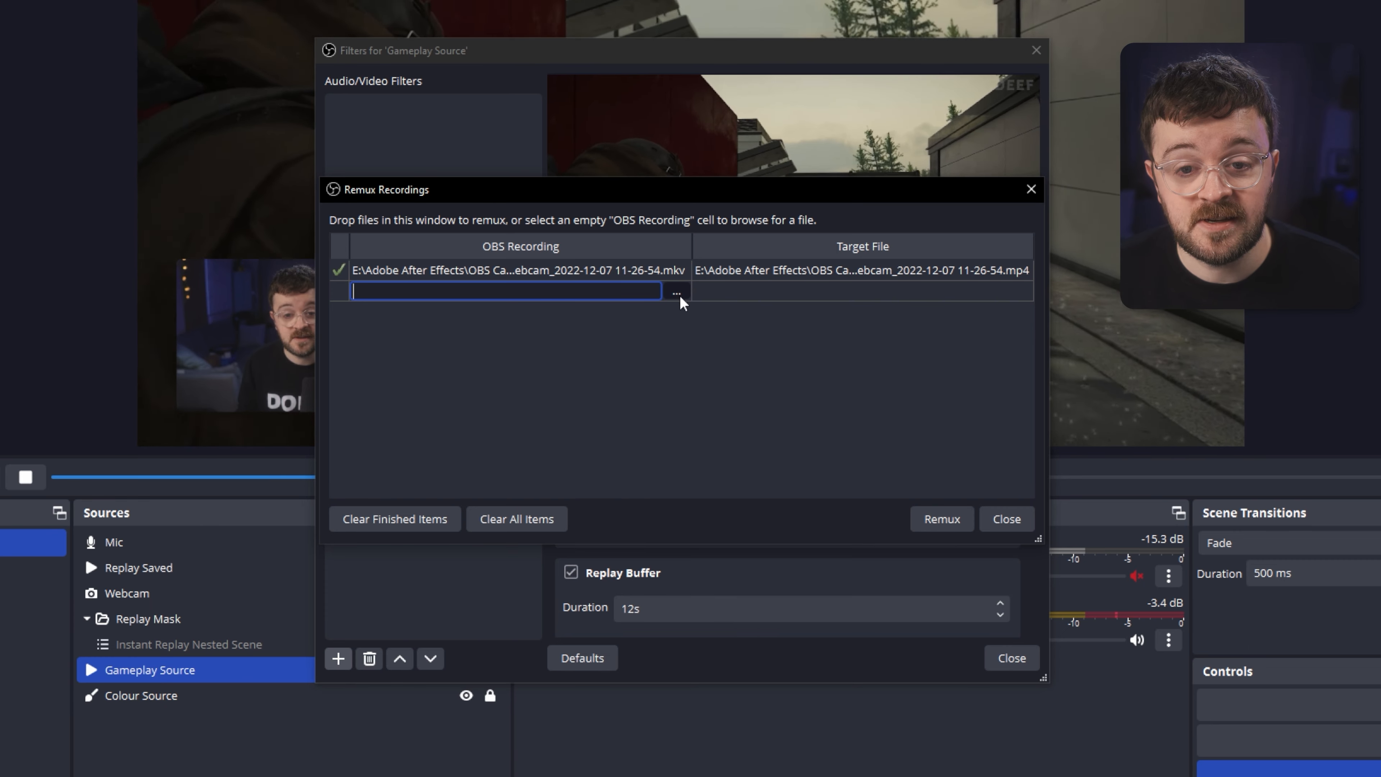
{"action": "left_click", "coordinate": [676, 293]}
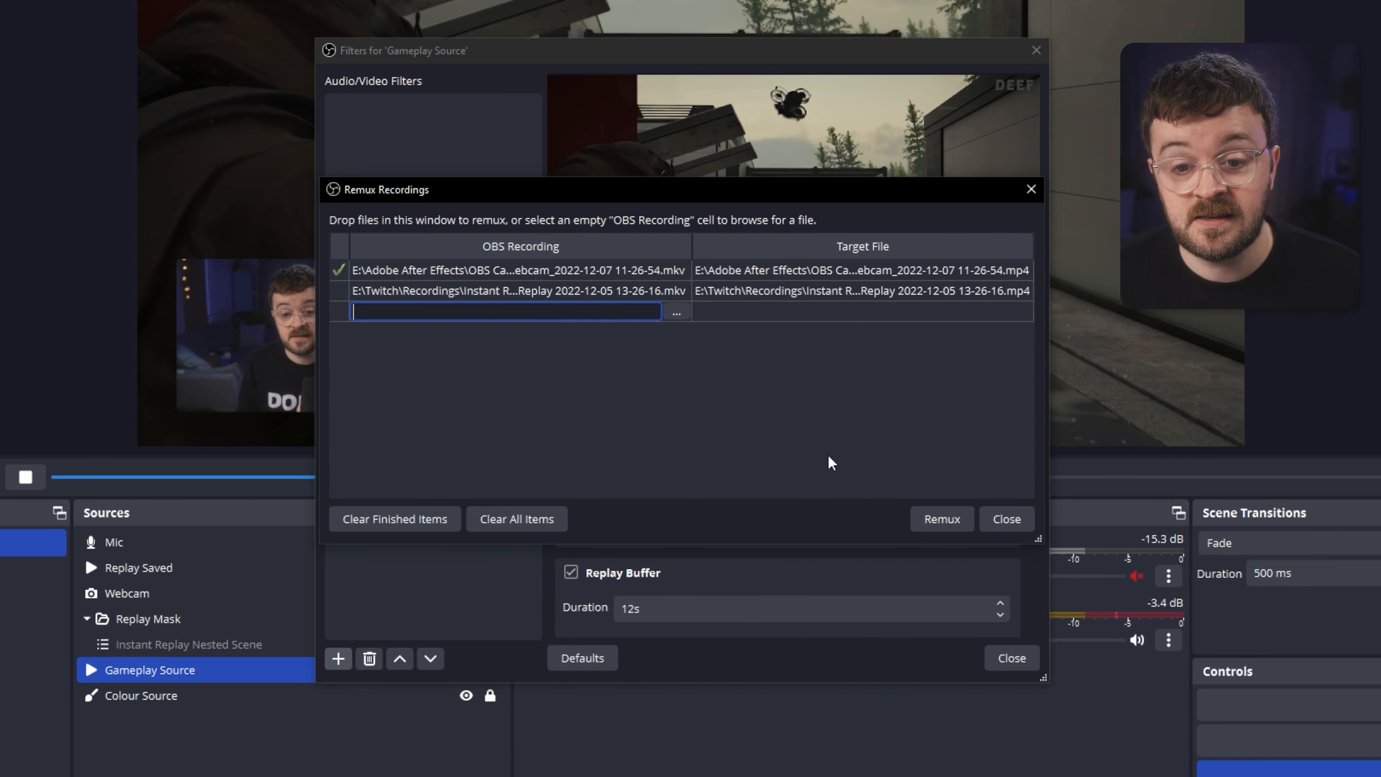
{"action": "left_click", "coordinate": [951, 527]}
{"action": "key", "text": "Return"}
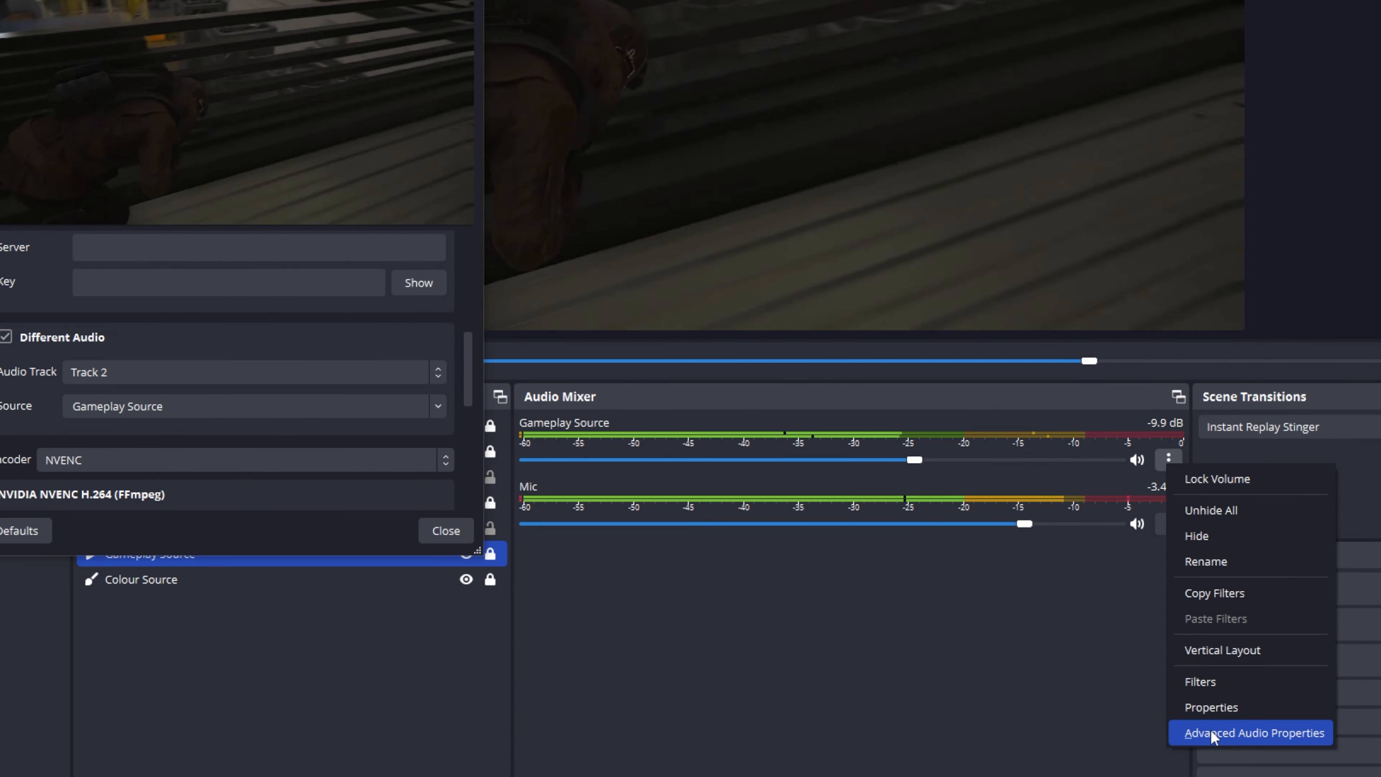
Review the advanced audio track assignments and the replay filter's encoder settings.
{"action": "left_click", "coordinate": [1211, 735]}
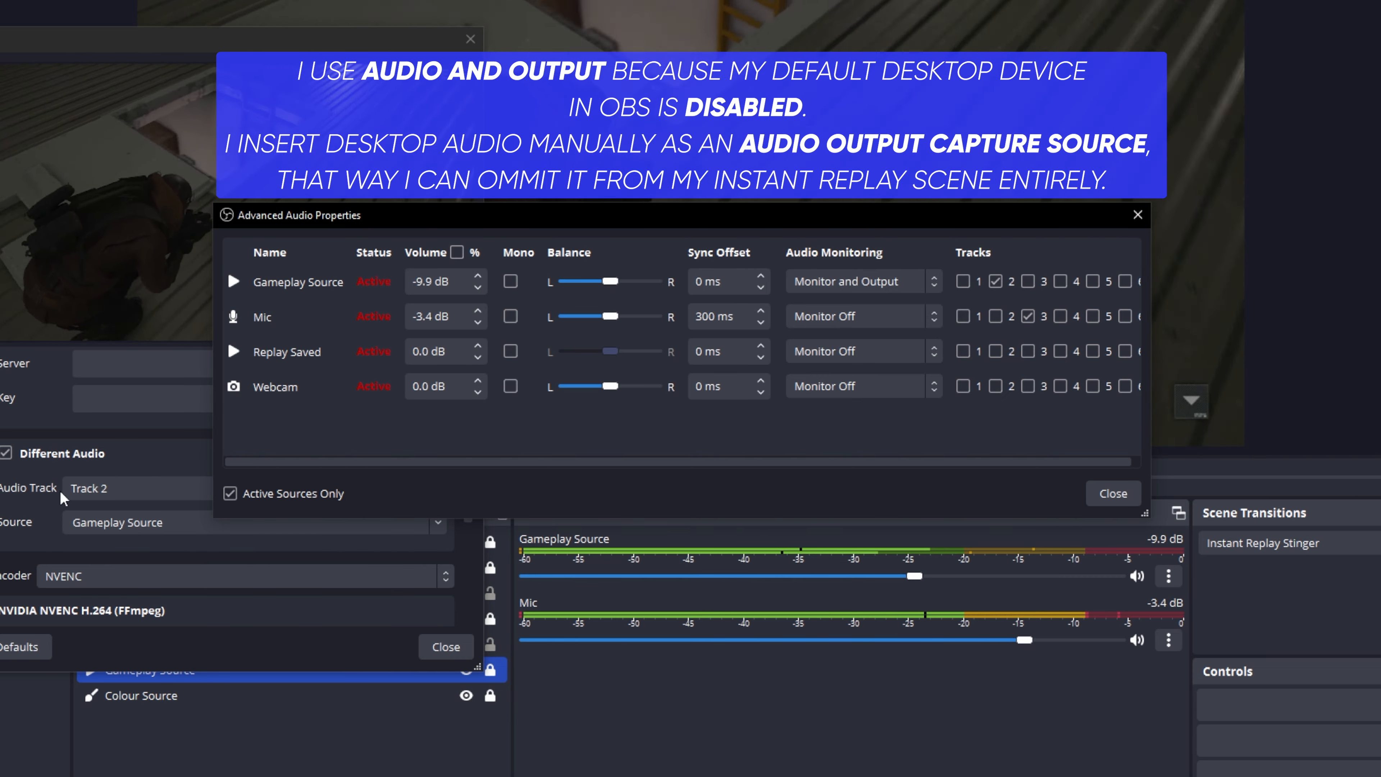
{"action": "left_click_drag", "start_coordinate": [276, 231], "coordinate": [597, 318]}
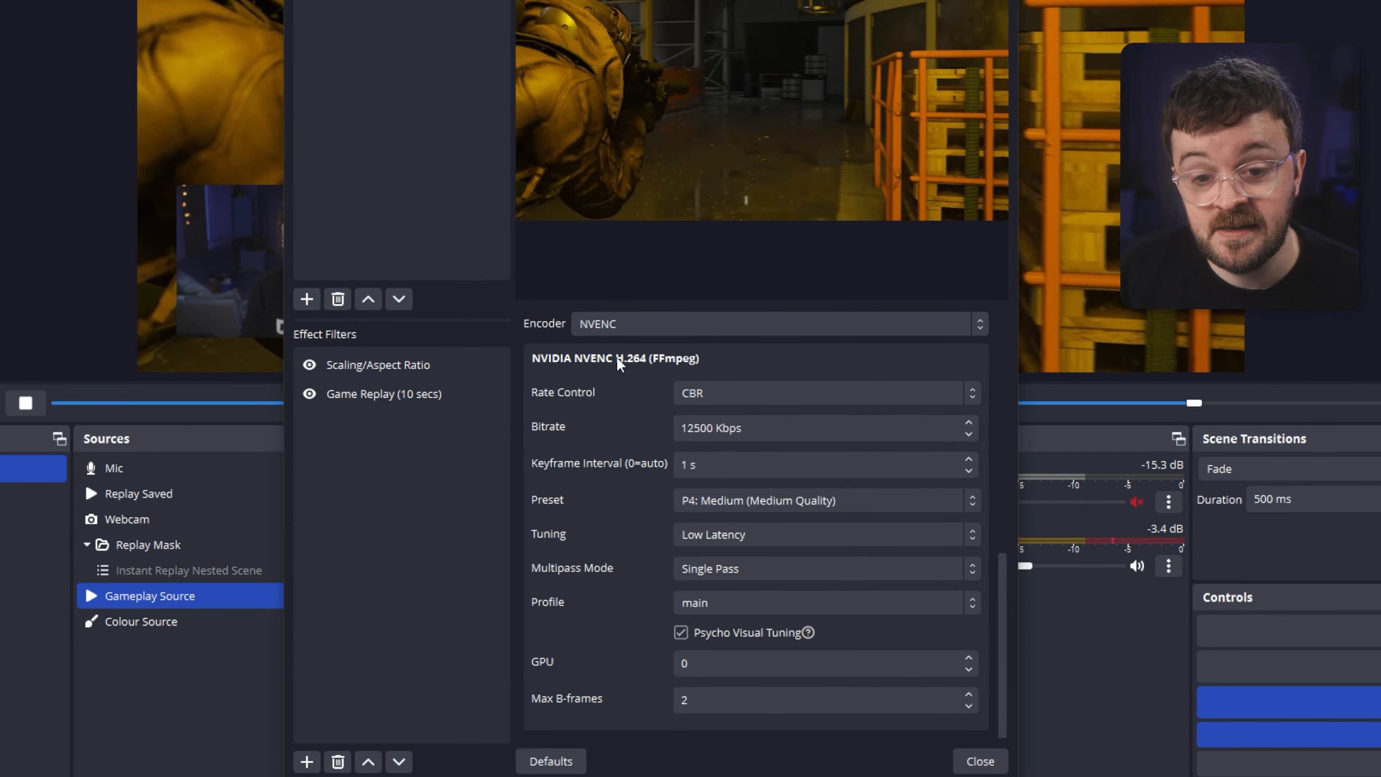
{"action": "left_click_drag", "start_coordinate": [1005, 642], "coordinate": [1007, 645]}
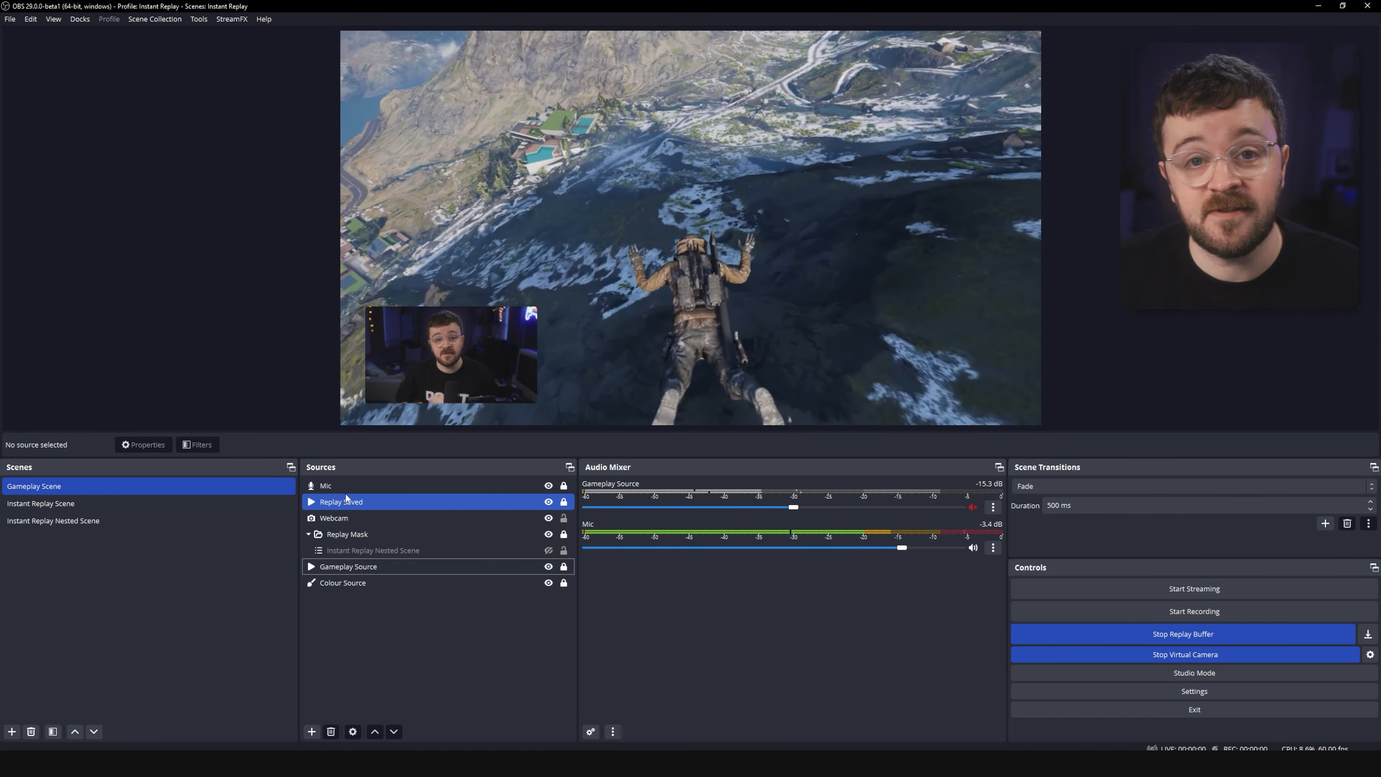
Open the Replay Saved media source's properties and review its local file and playback options.
{"action": "left_click", "coordinate": [340, 502]}
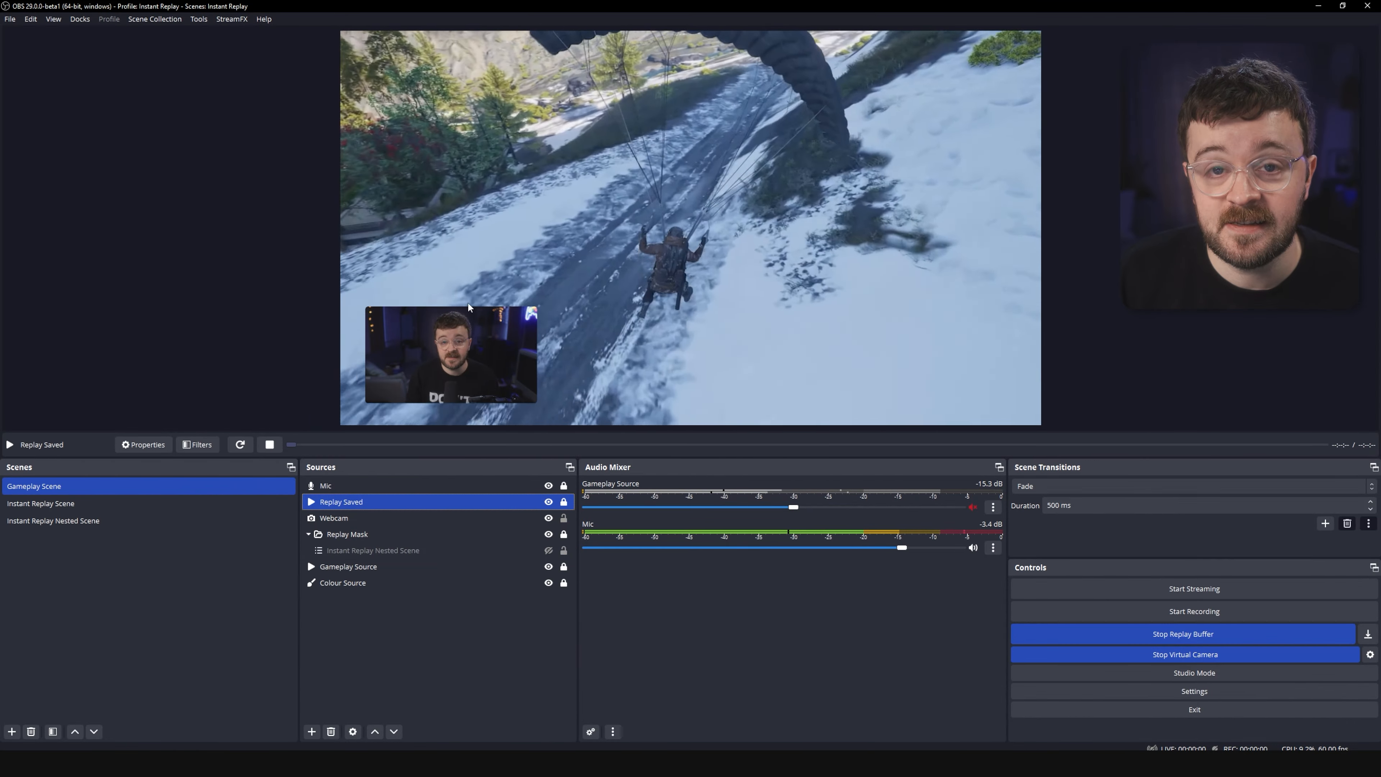
{"action": "double_click", "coordinate": [374, 502]}
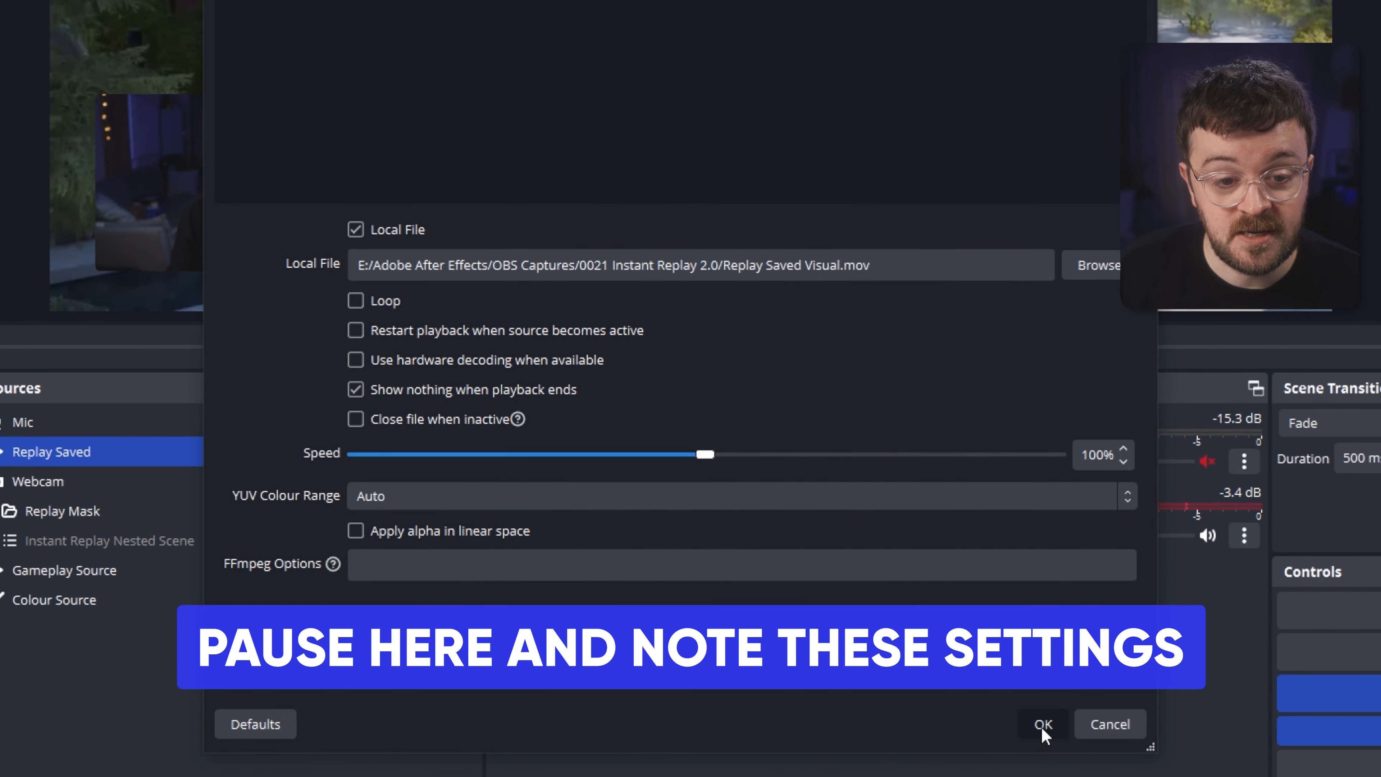
{"action": "left_click", "coordinate": [1043, 726]}
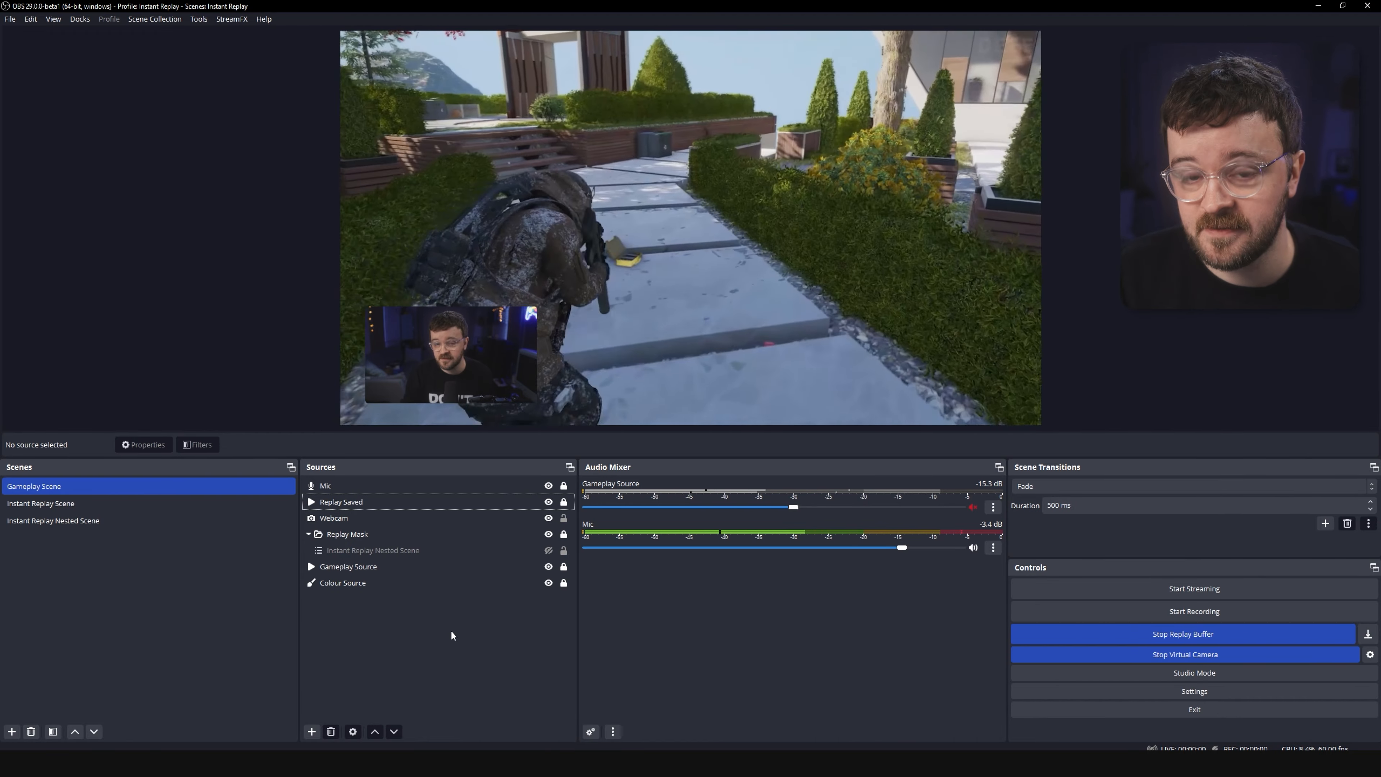
Check the Replay Saved source's scale filtering option in its context menu.
{"action": "left_click", "coordinate": [364, 503]}
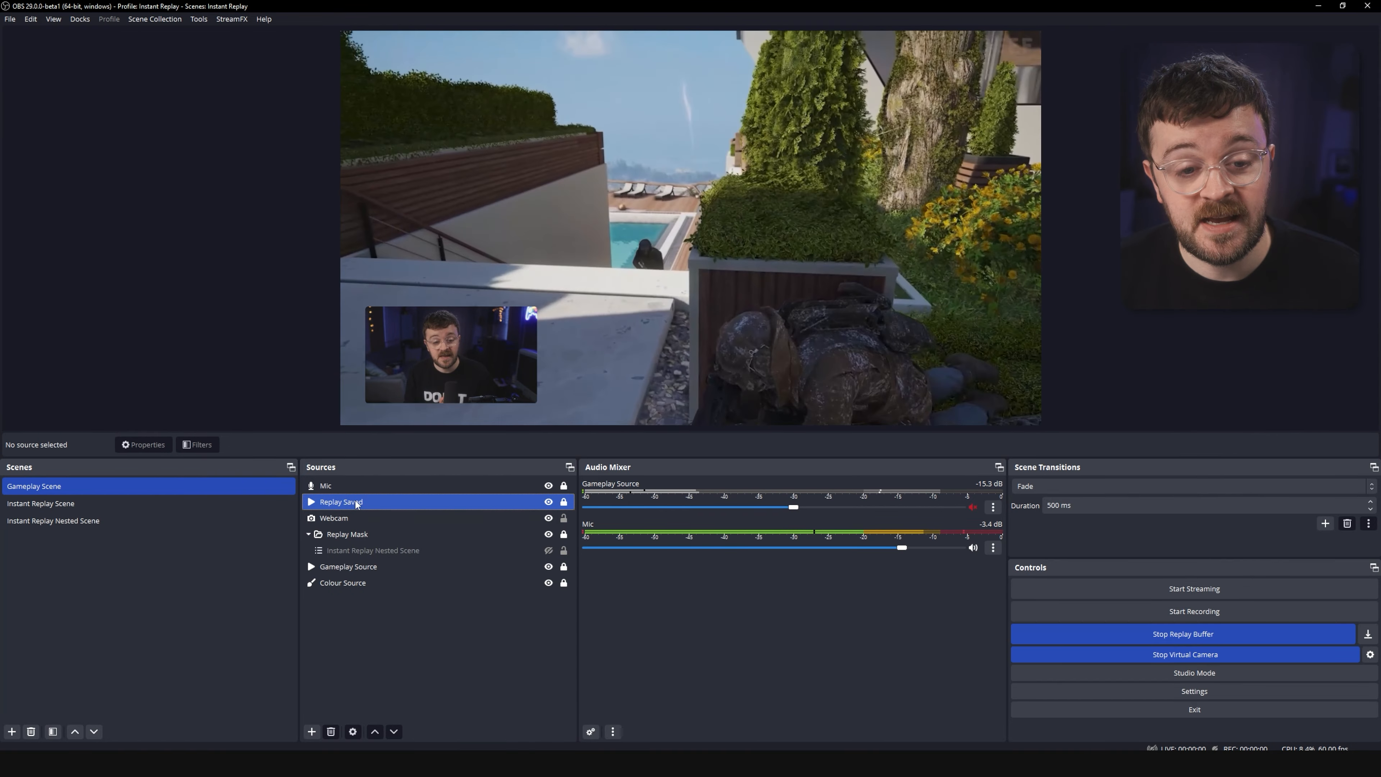
{"action": "right_click", "coordinate": [354, 498]}
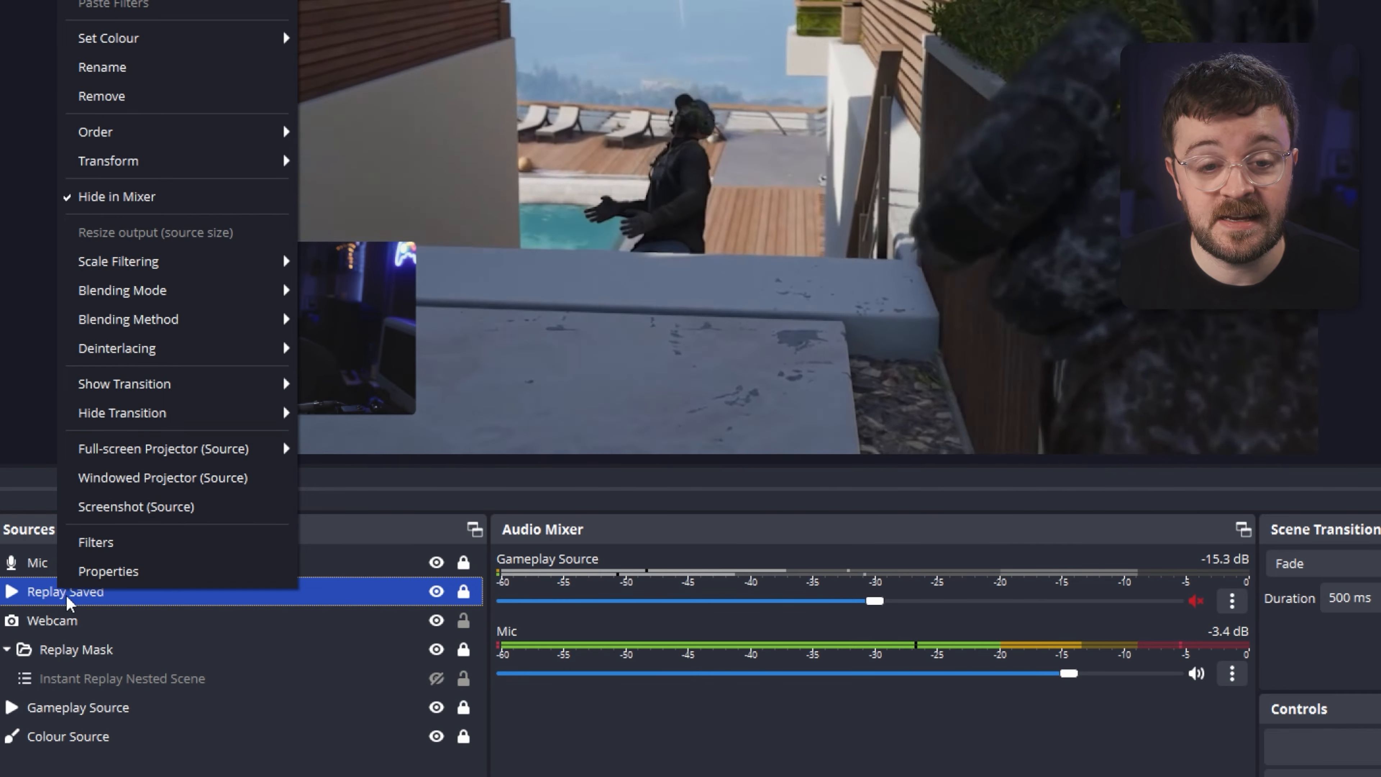
{"action": "right_click", "coordinate": [39, 596]}
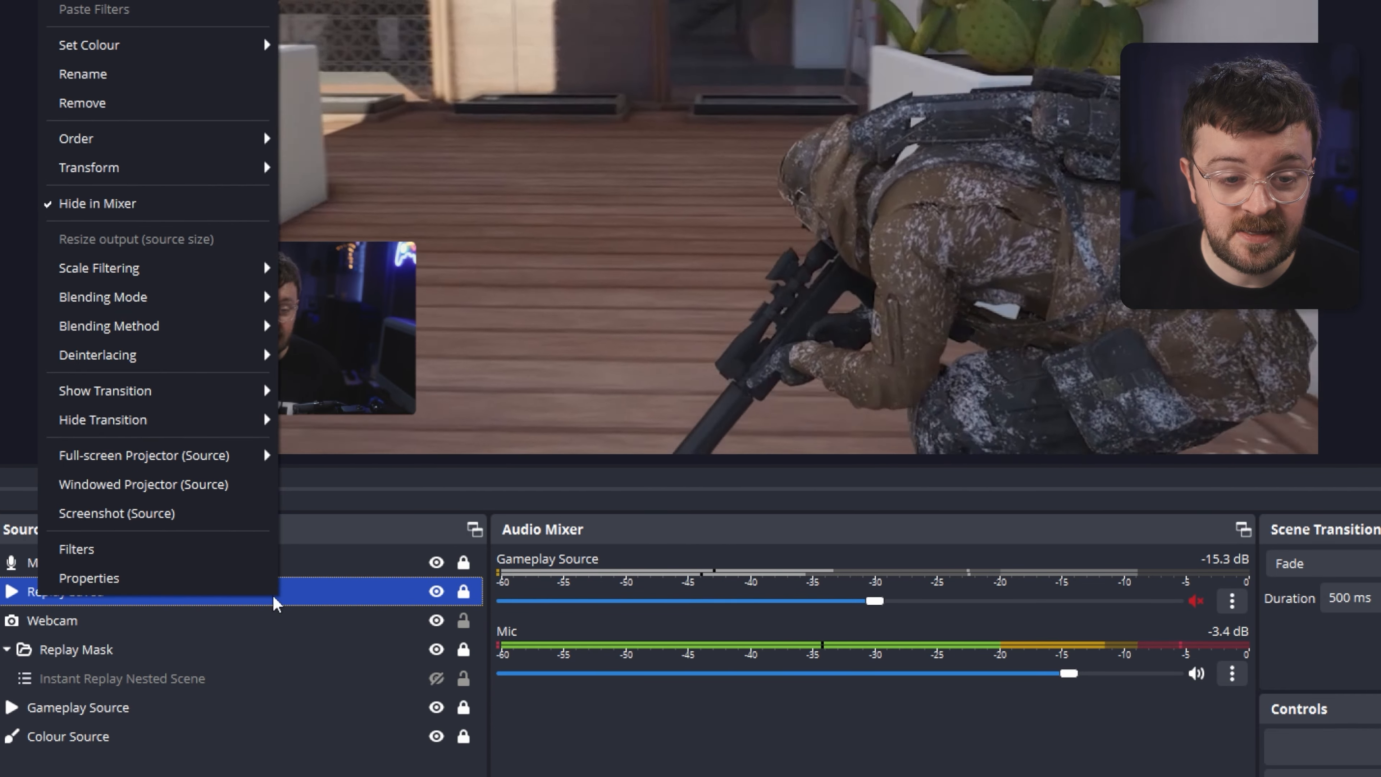
{"action": "right_click", "coordinate": [328, 596]}
{"action": "mouse_move", "coordinate": [437, 276]}
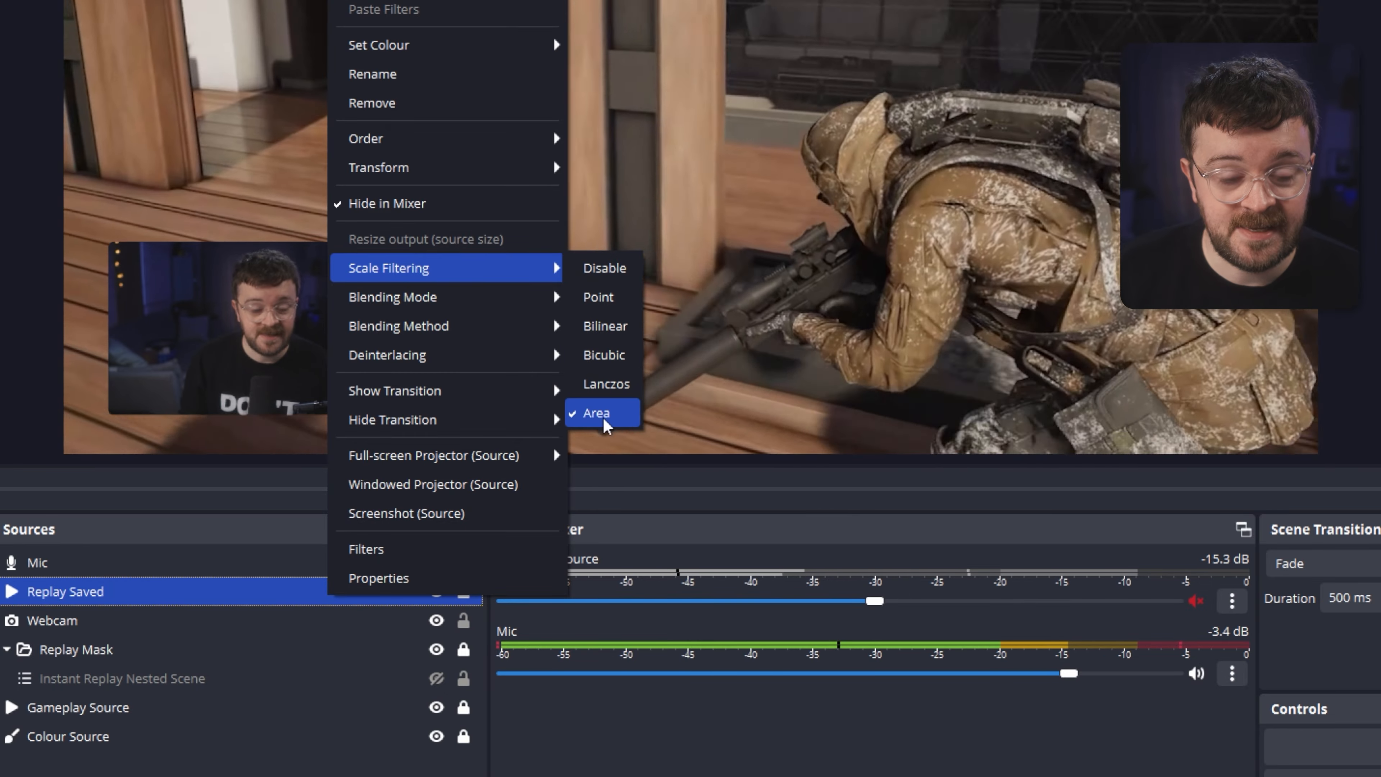
Open Settings and look through the hotkeys for the Game Replay Save Replay shortcut.
{"action": "left_click", "coordinate": [1133, 693]}
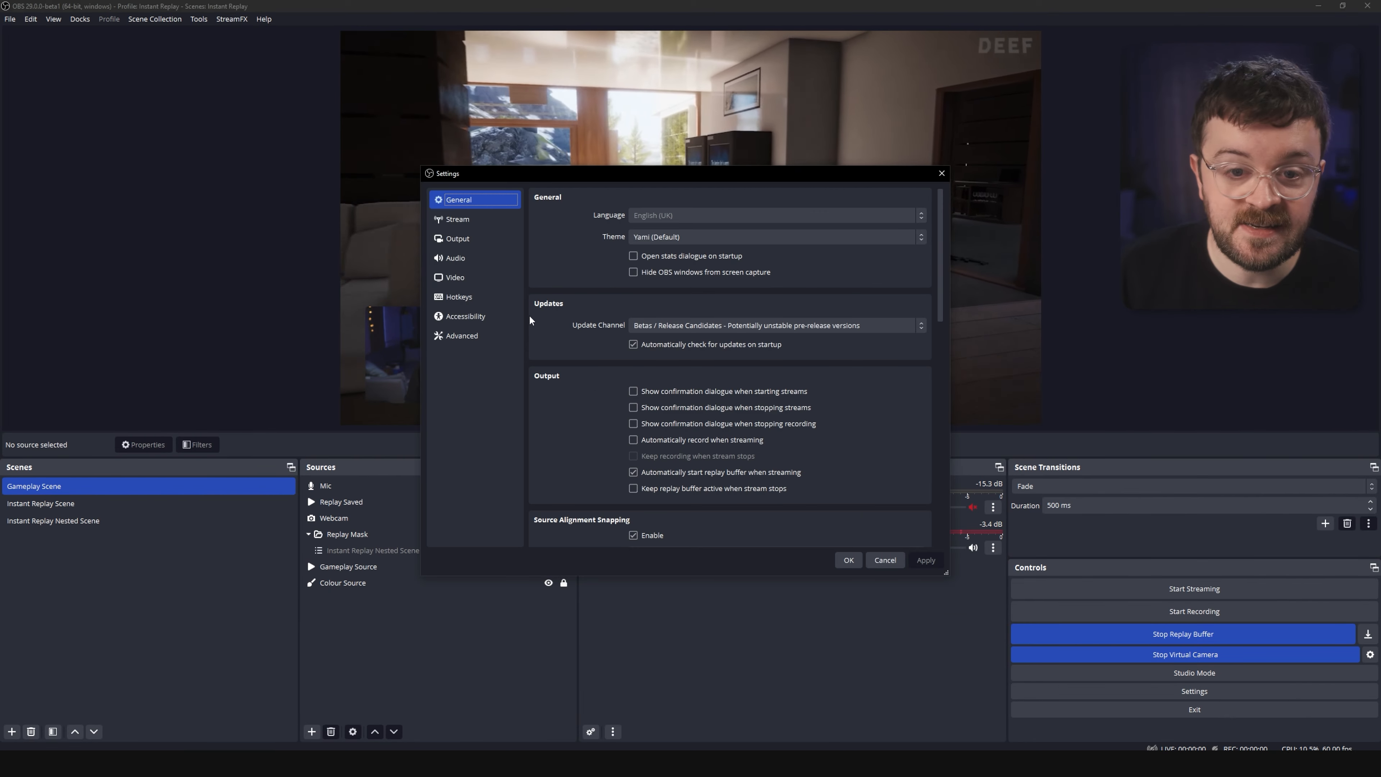
{"action": "left_click", "coordinate": [461, 230]}
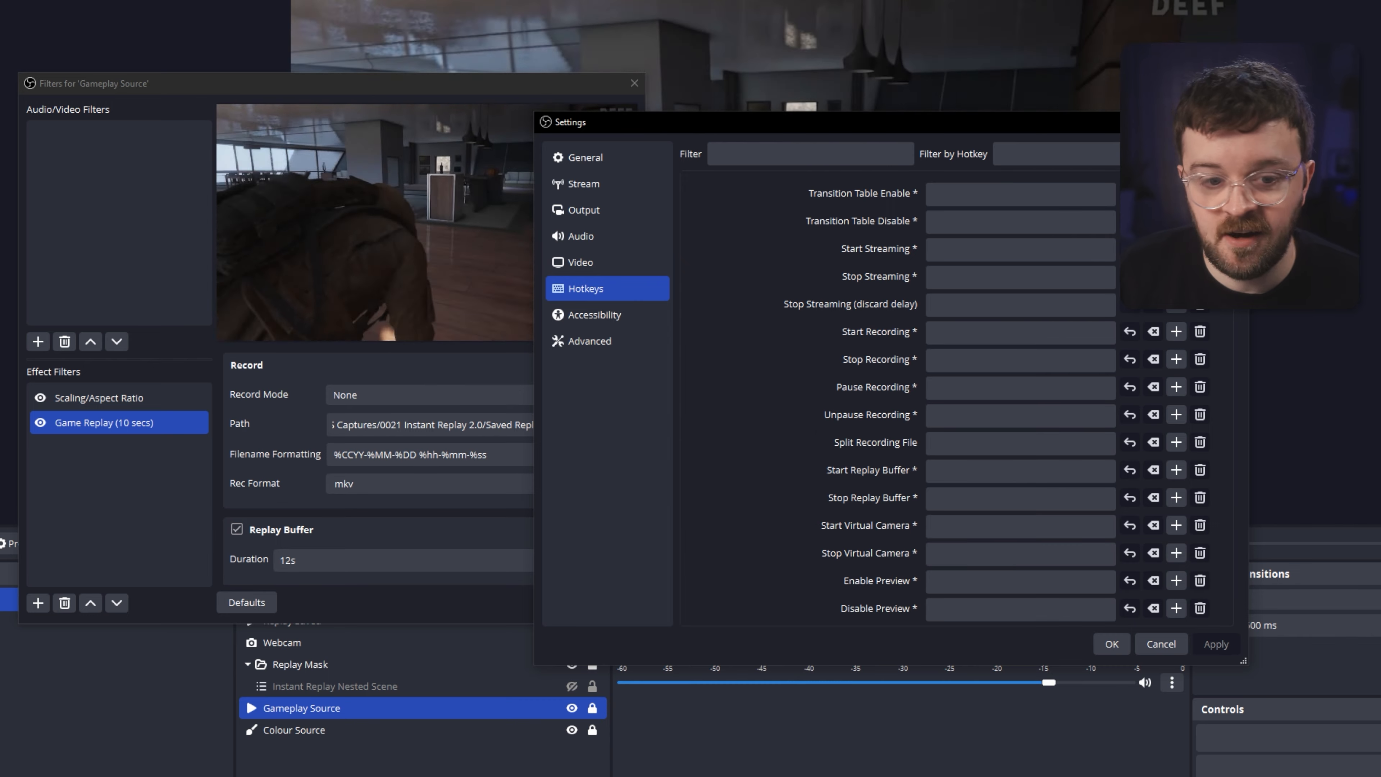
{"action": "scroll", "coordinate": [957, 400], "scroll_direction": "down", "scroll_amount": 5}
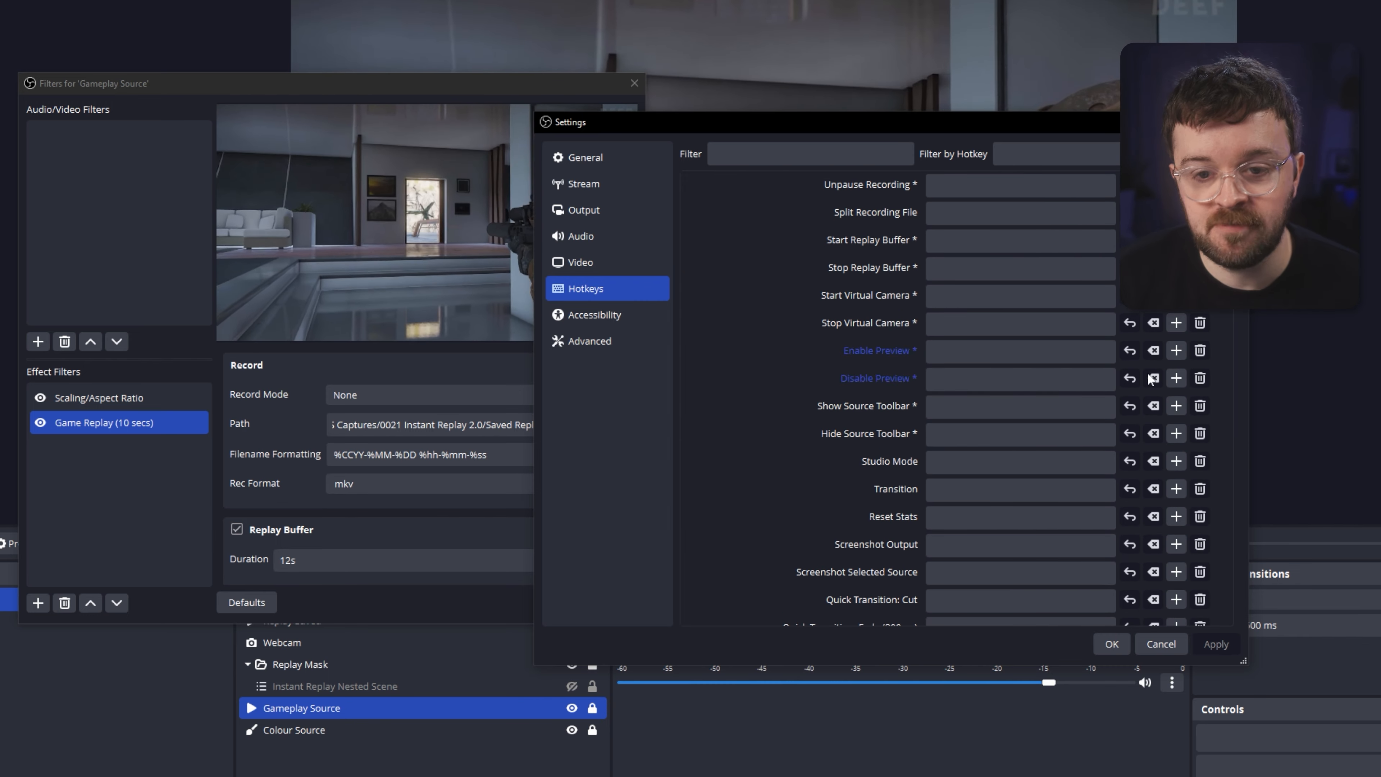
{"action": "scroll", "coordinate": [691, 444], "scroll_direction": "down", "scroll_amount": 10}
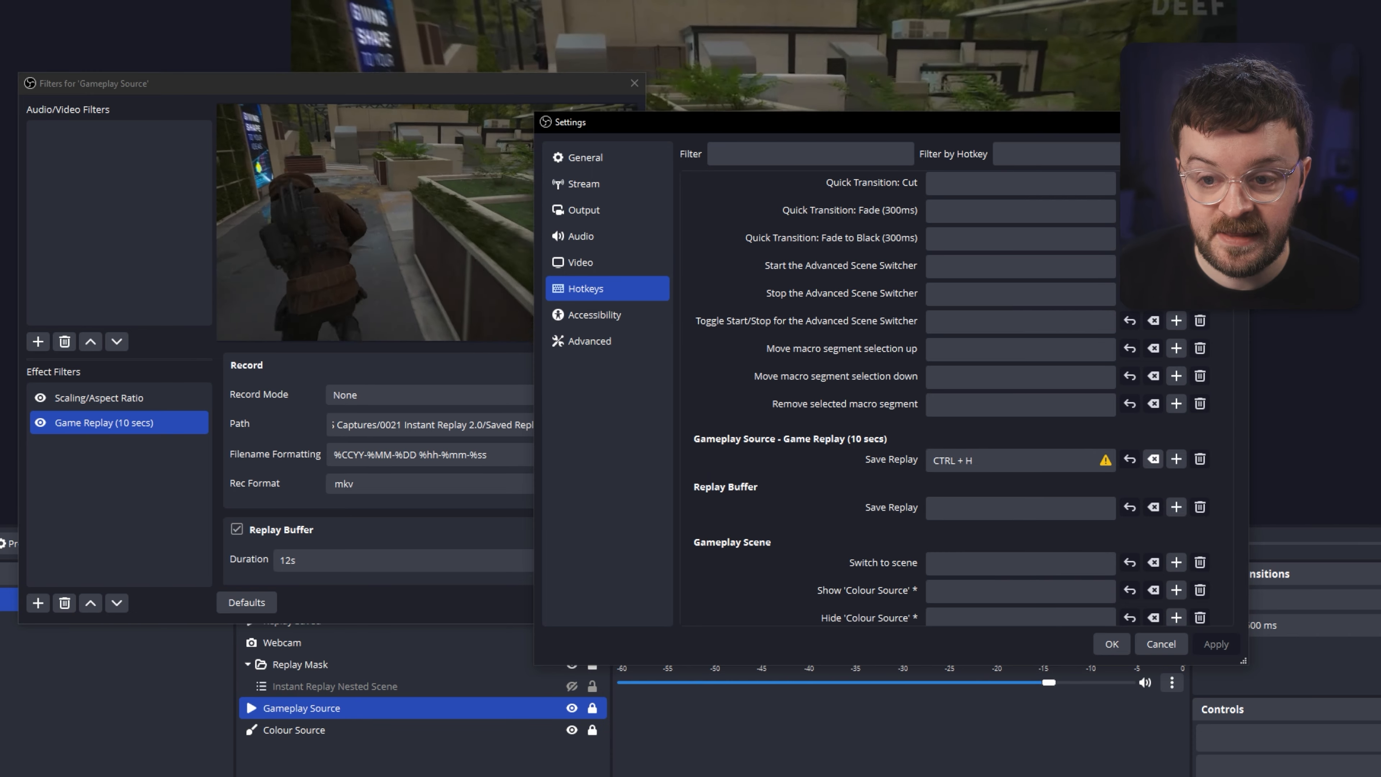
{"action": "scroll", "coordinate": [719, 271], "scroll_direction": "down", "scroll_amount": 20}
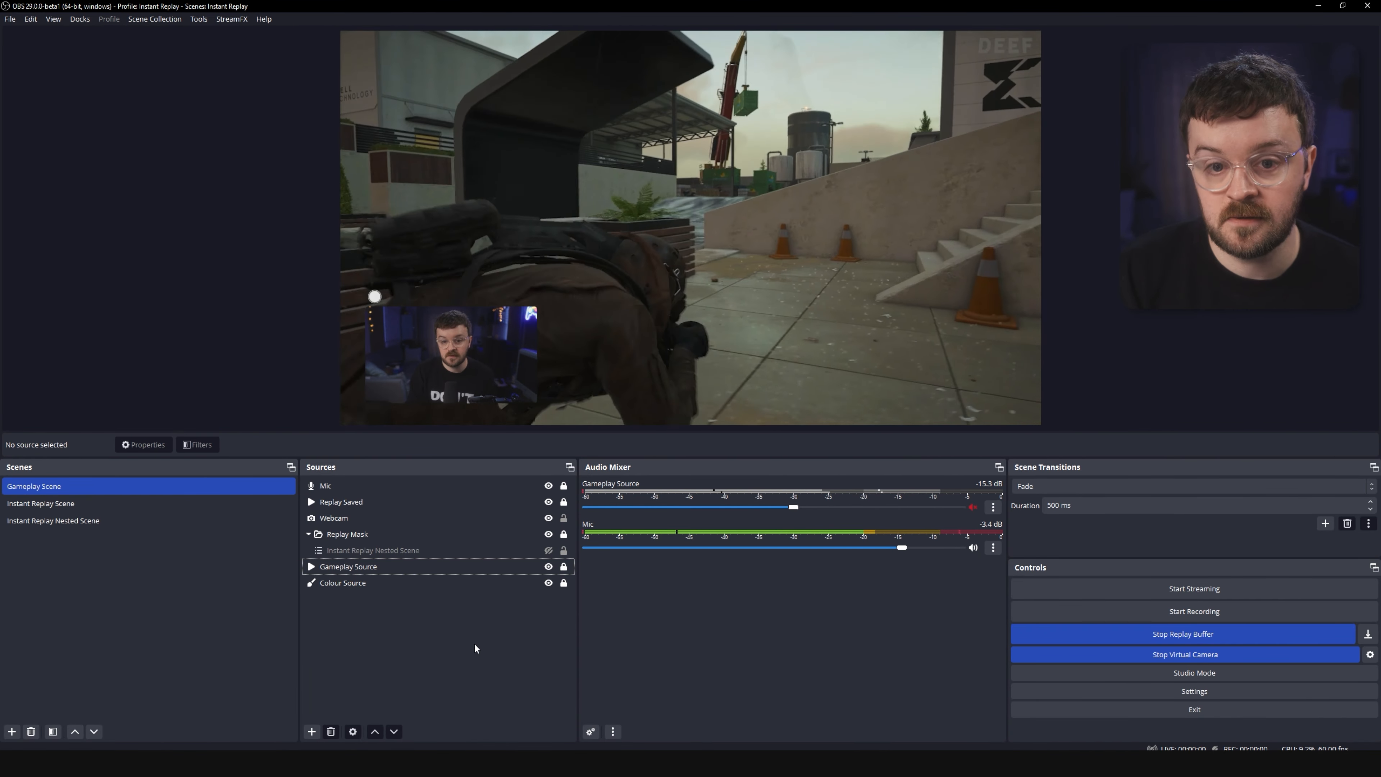
{"action": "left_click", "coordinate": [454, 571]}
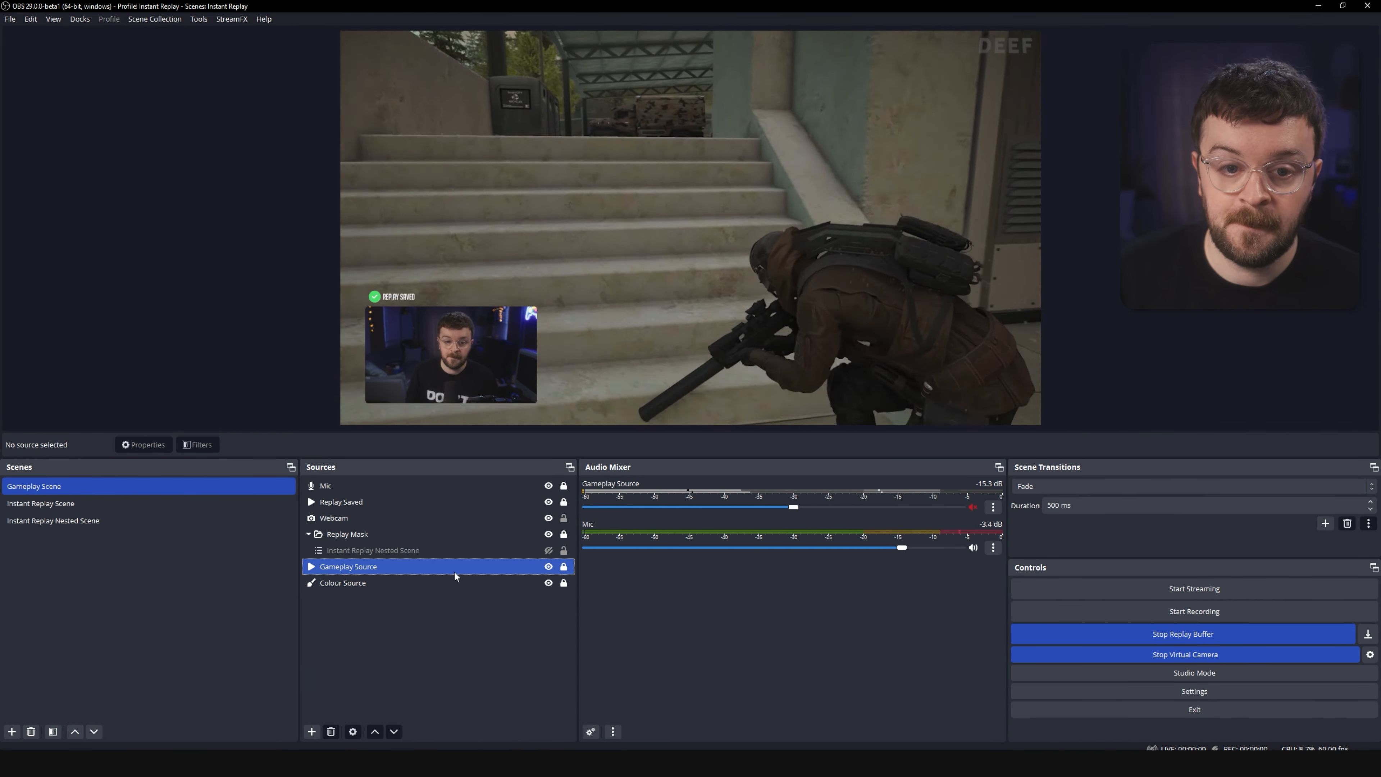
{"action": "left_click", "coordinate": [403, 628]}
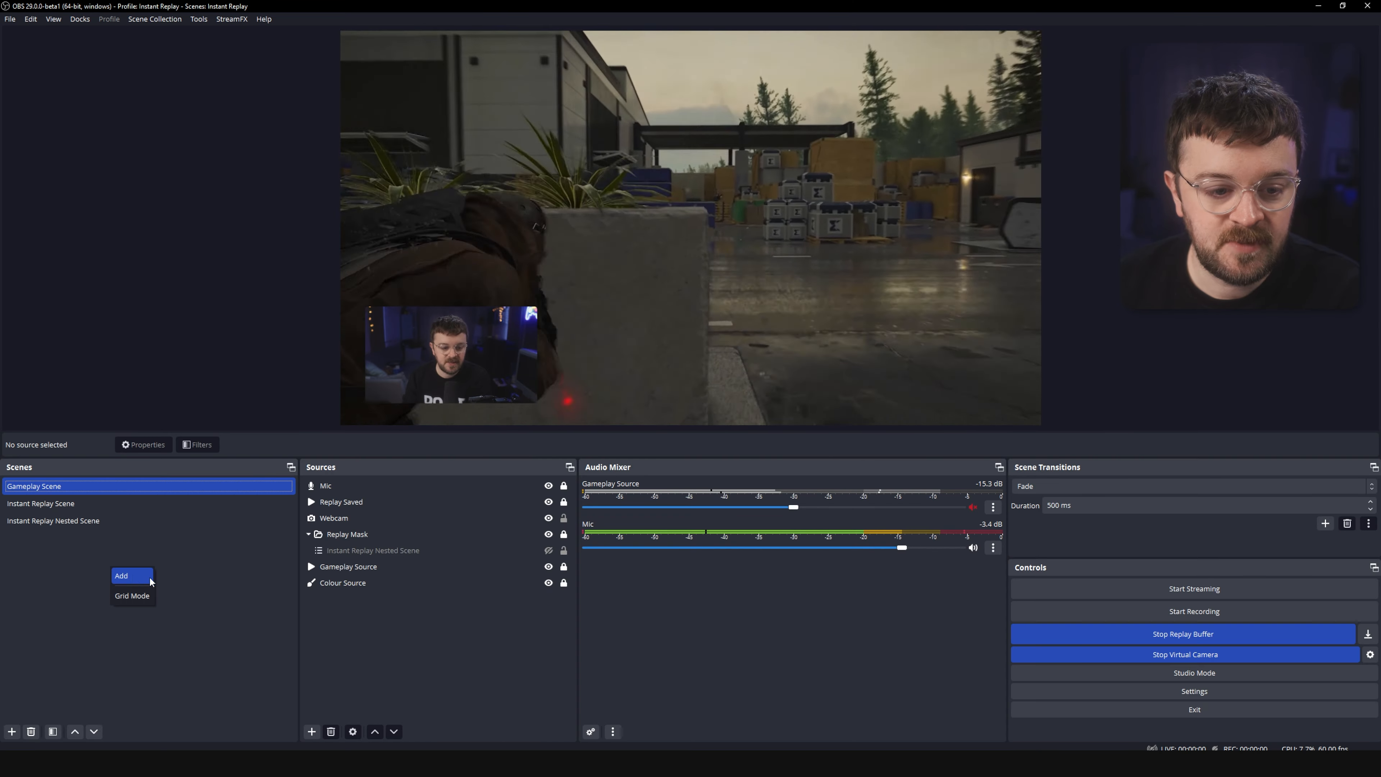
Add a new scene and begin naming it 'Instant Re'.
{"action": "left_click", "coordinate": [136, 575]}
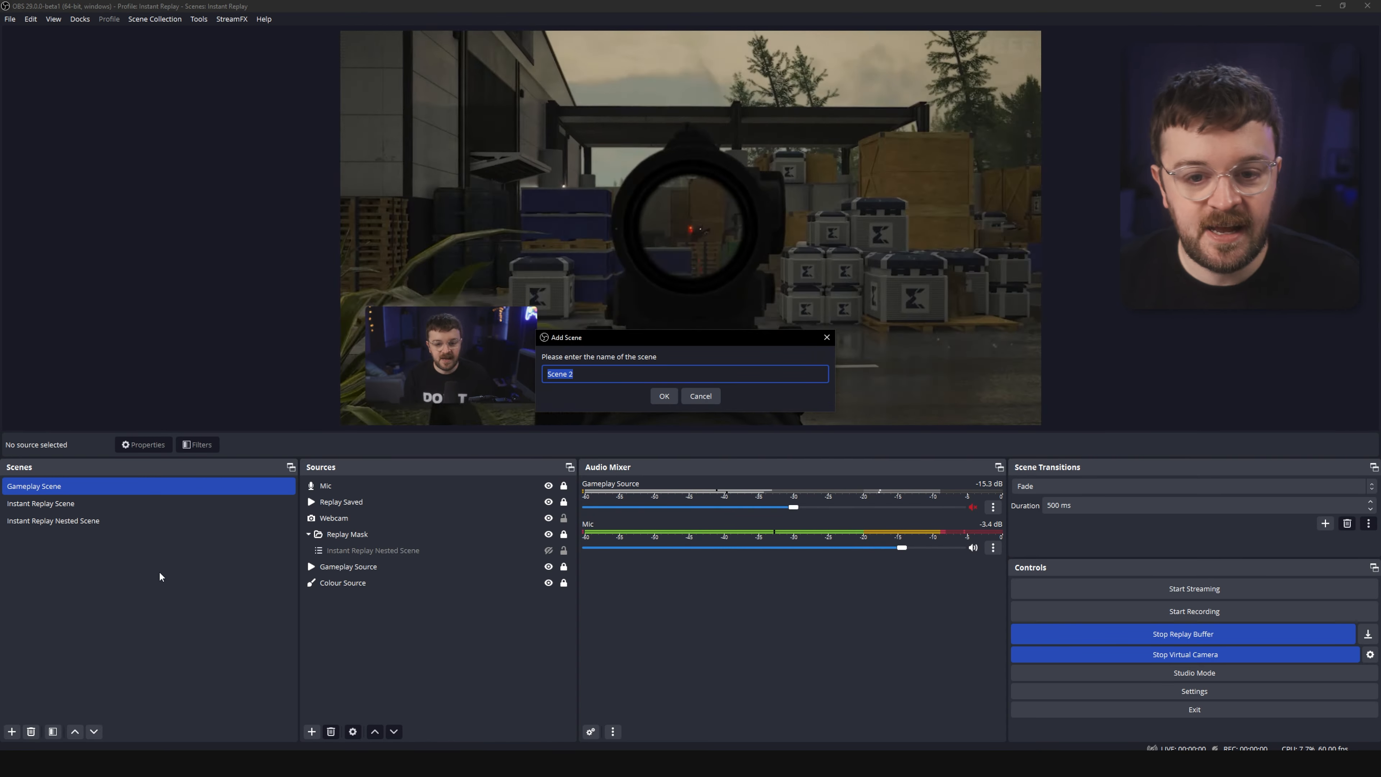
{"action": "type", "text": "Instant "}
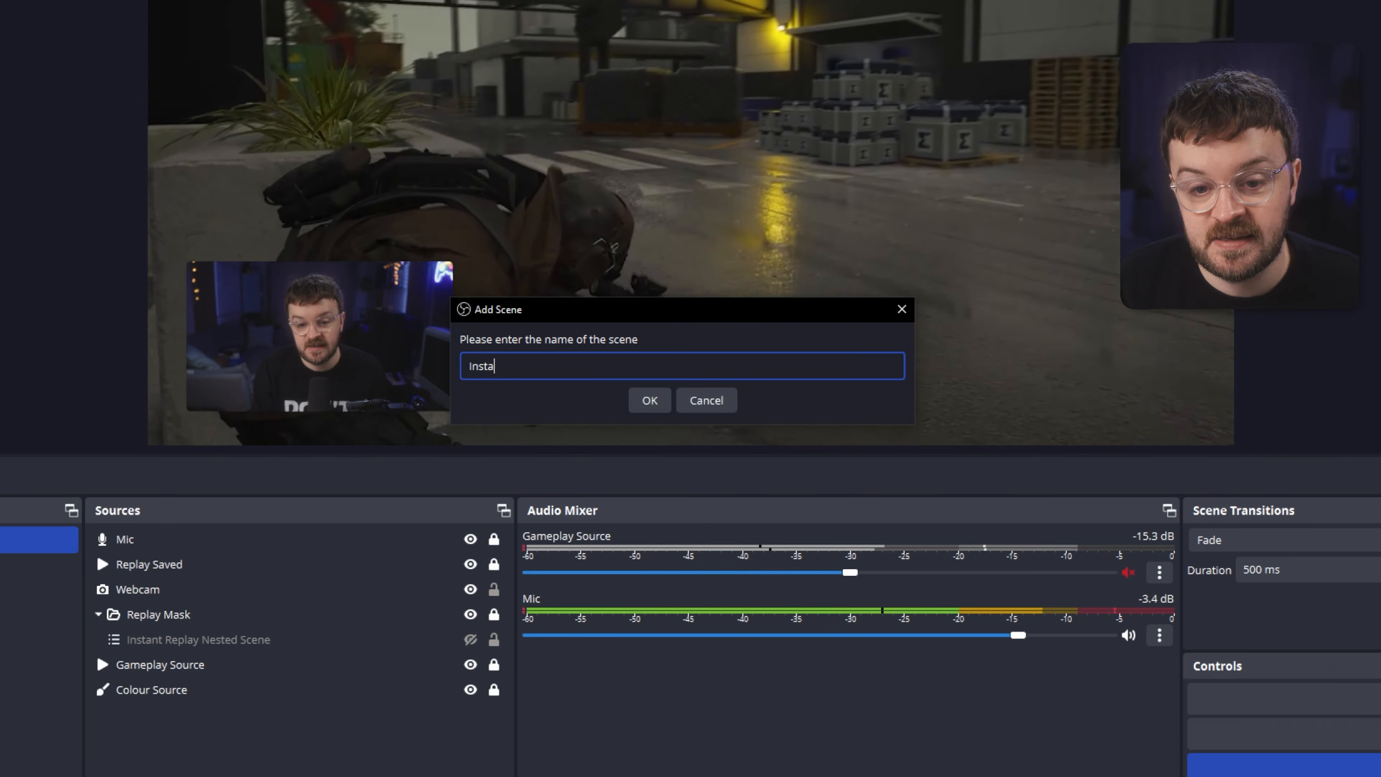
{"action": "type", "text": "Re"}
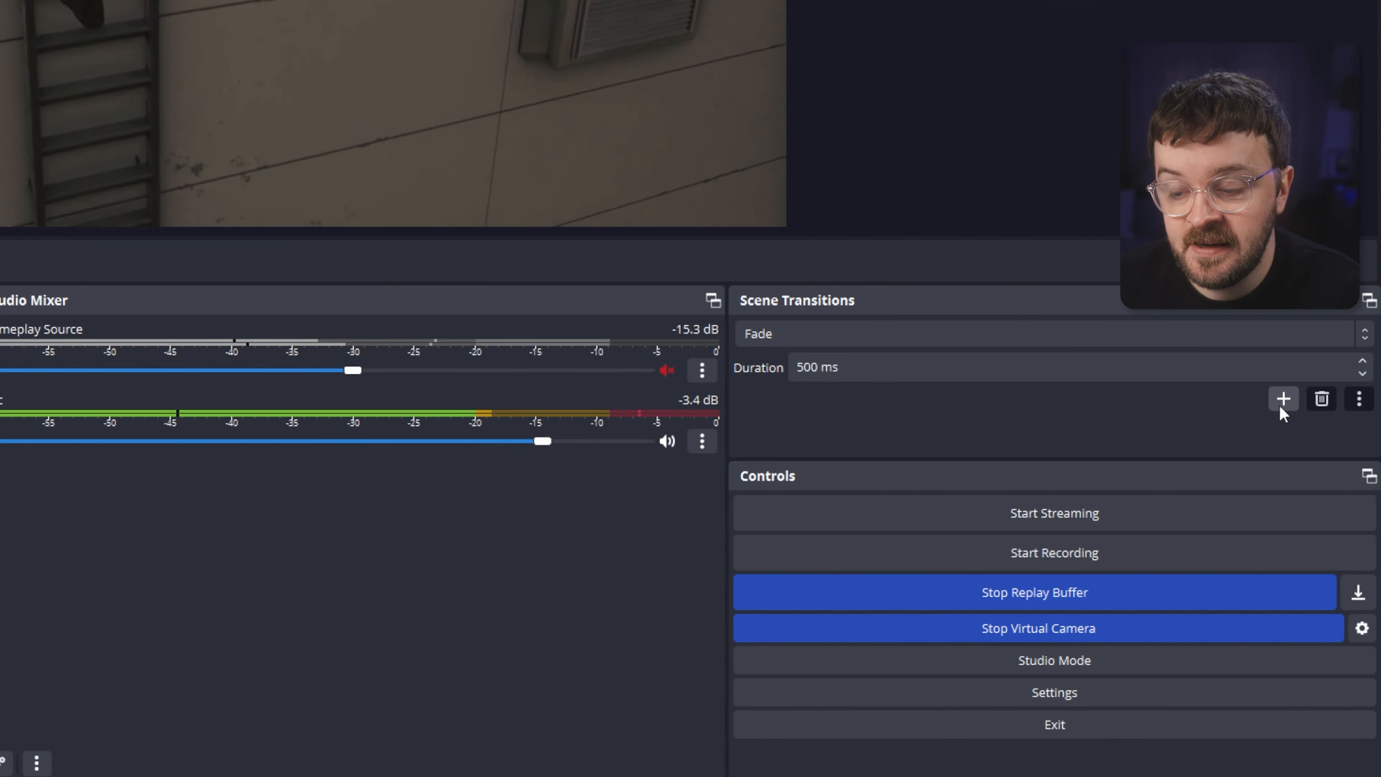
Add a new Stinger scene transition and confirm its name.
{"action": "left_click", "coordinate": [1302, 454]}
{"action": "left_click", "coordinate": [1305, 507]}
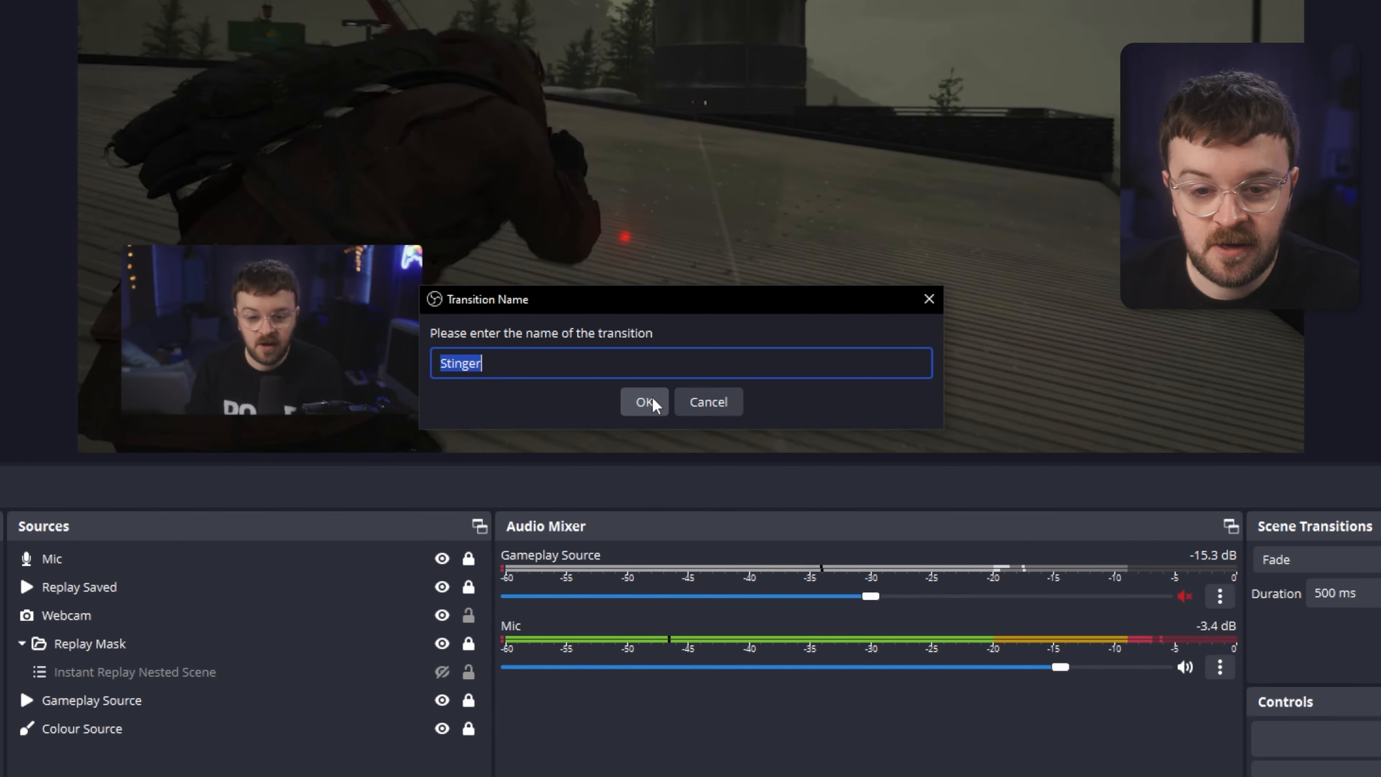
{"action": "left_click", "coordinate": [652, 396]}
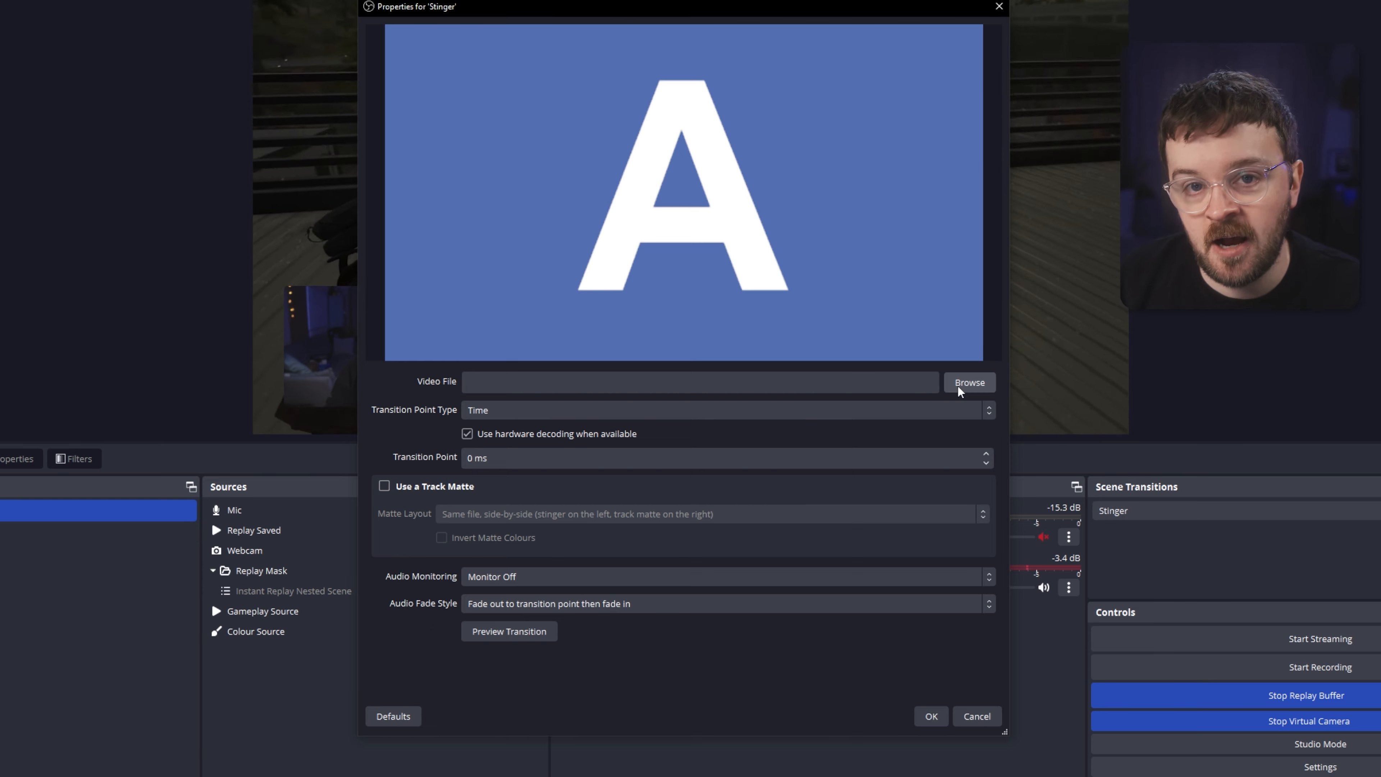
Load instant-replay-splash.webm as the stinger video and set the transition point to 1500 ms.
{"action": "left_click", "coordinate": [973, 385]}
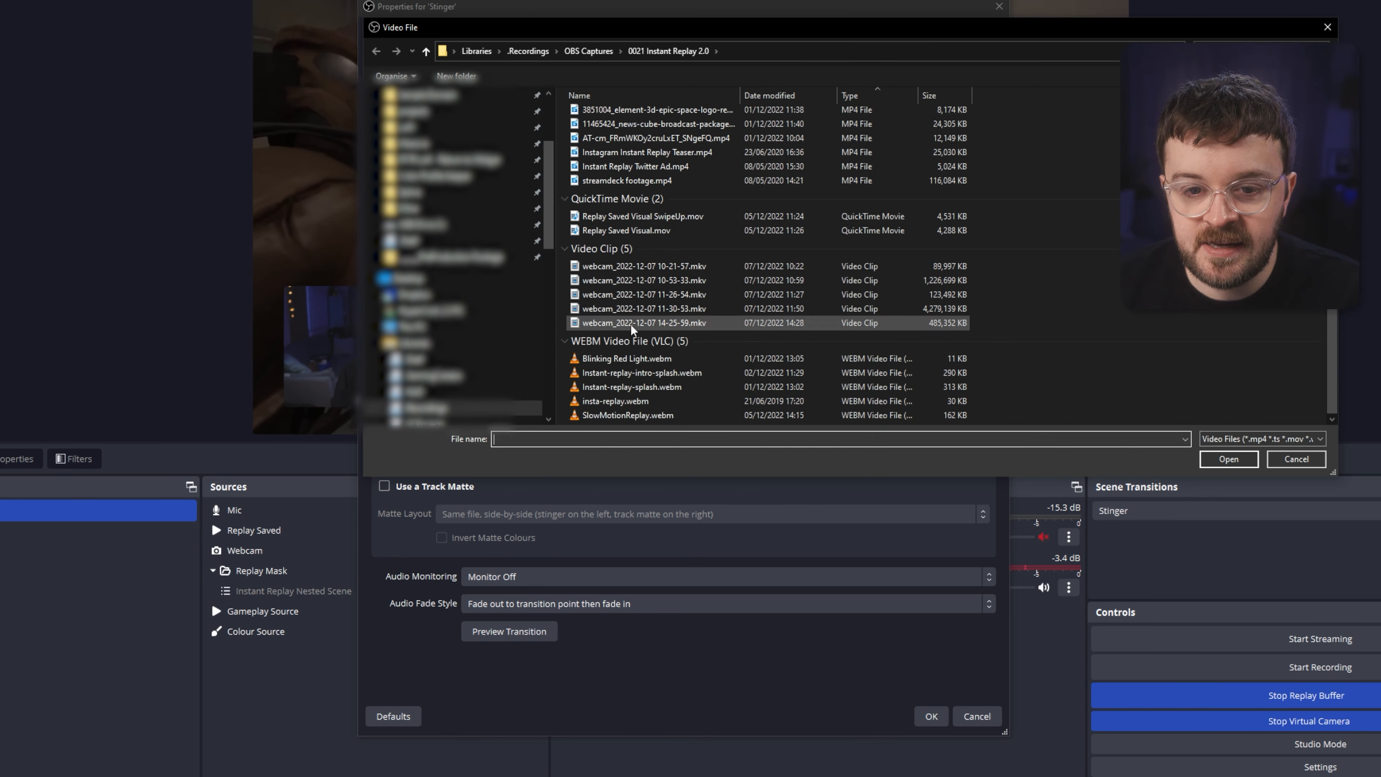
{"action": "double_click", "coordinate": [621, 388]}
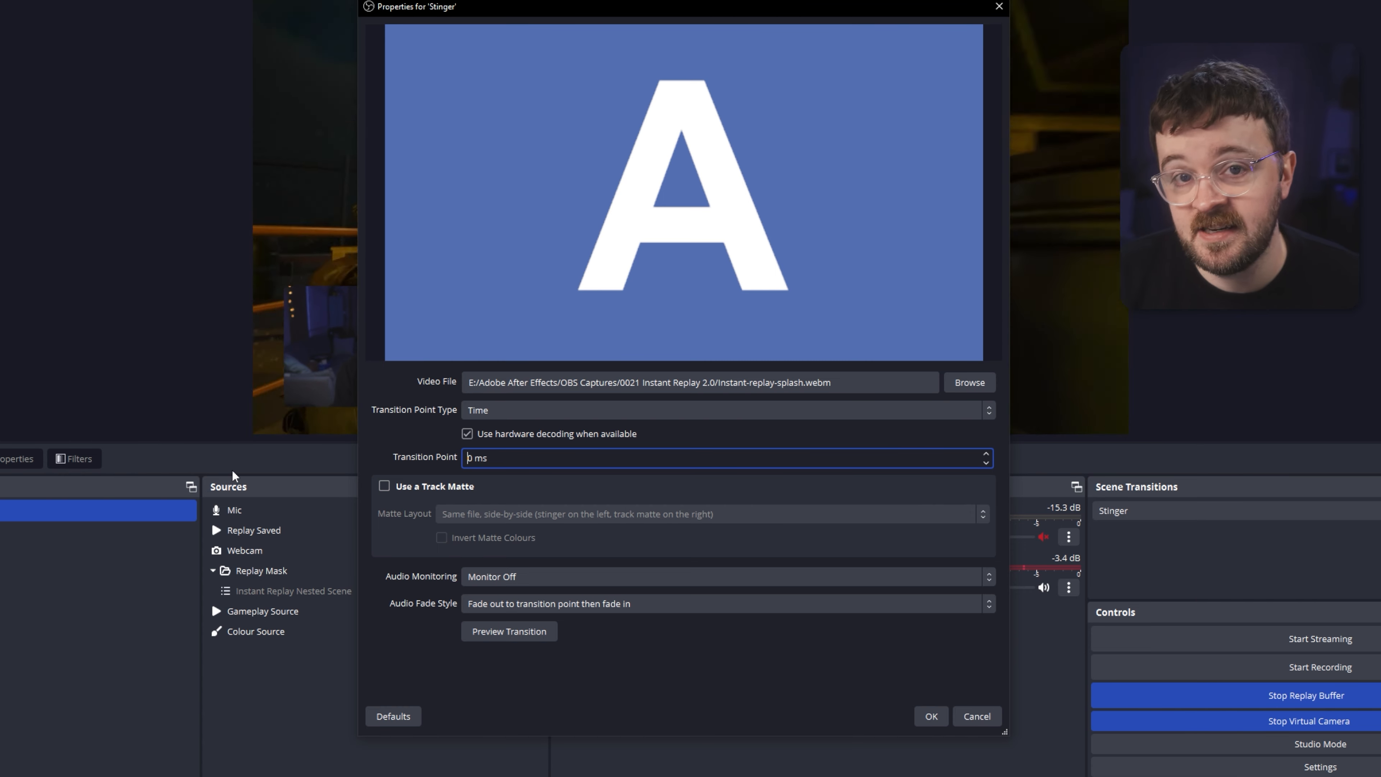
{"action": "type", "text": "150"}
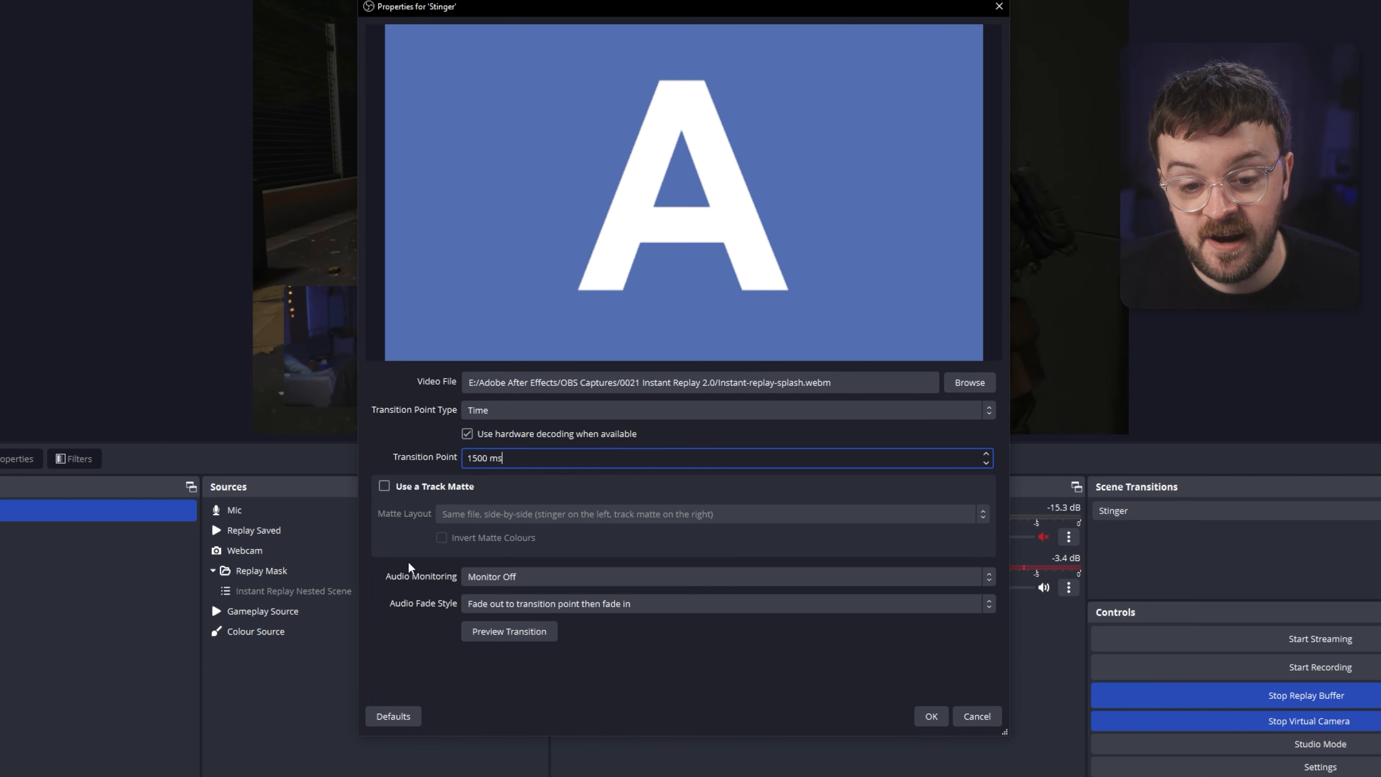
{"action": "left_click", "coordinate": [501, 575]}
{"action": "left_click", "coordinate": [508, 576]}
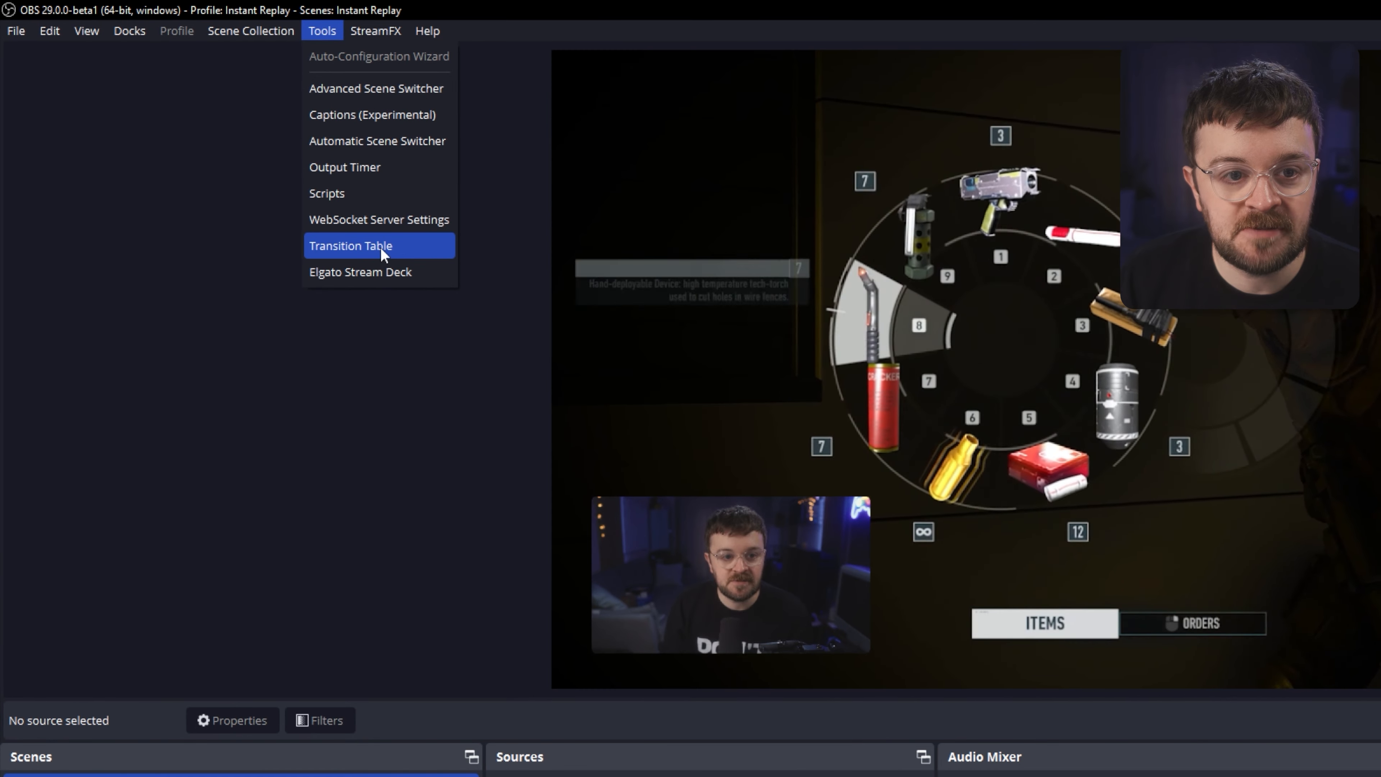
Open the Transition Table and set a rule from Any to Instant Replay Scene using Instant Replay Stinger.
{"action": "left_click", "coordinate": [235, 154]}
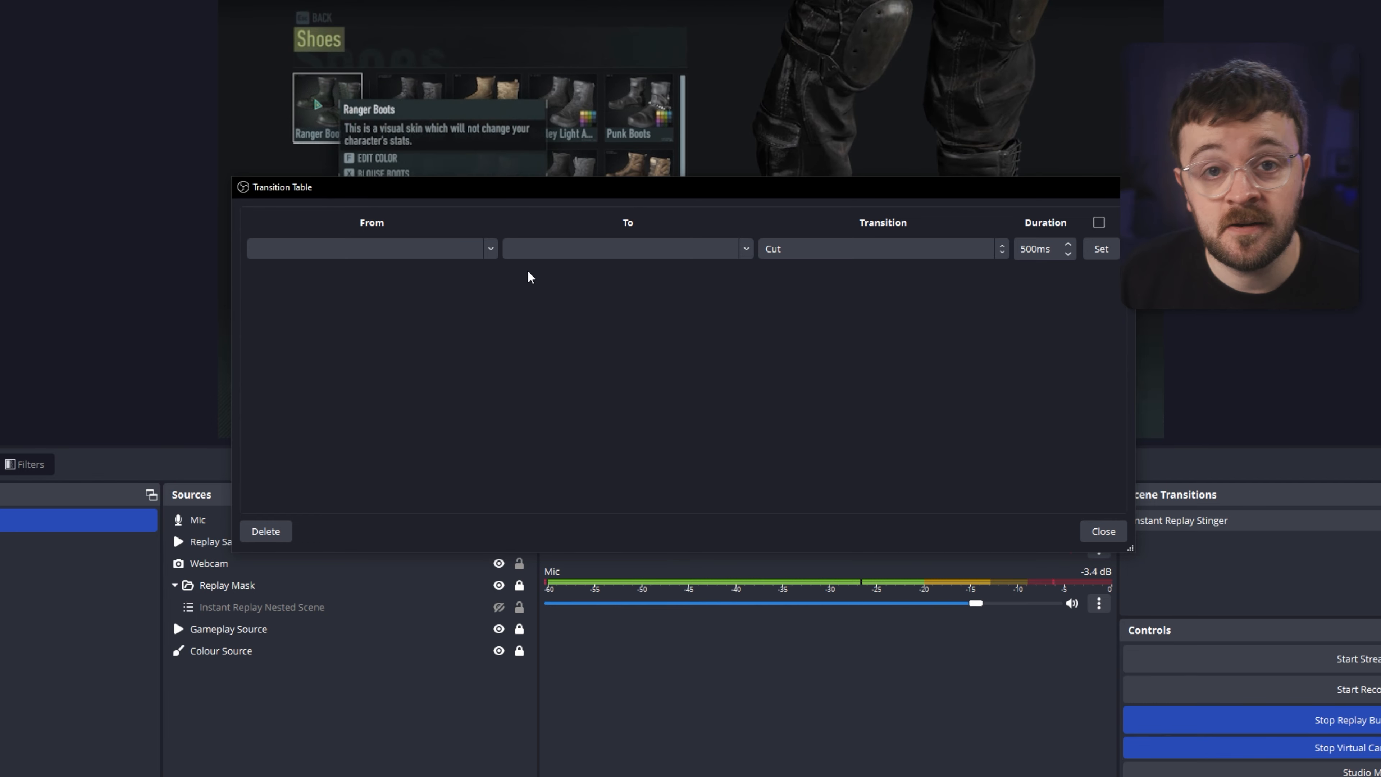
{"action": "left_click", "coordinate": [490, 250]}
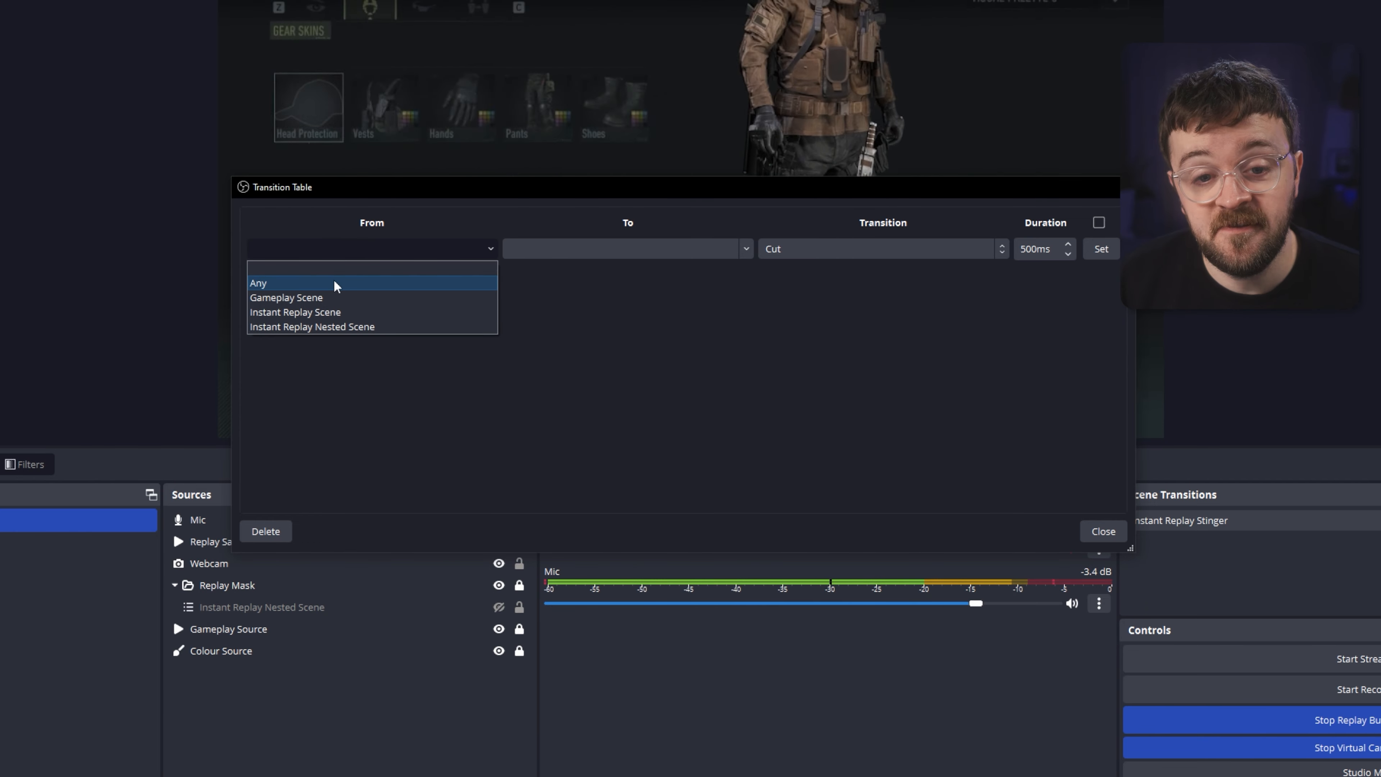
{"action": "left_click", "coordinate": [314, 284]}
{"action": "left_click", "coordinate": [746, 249]}
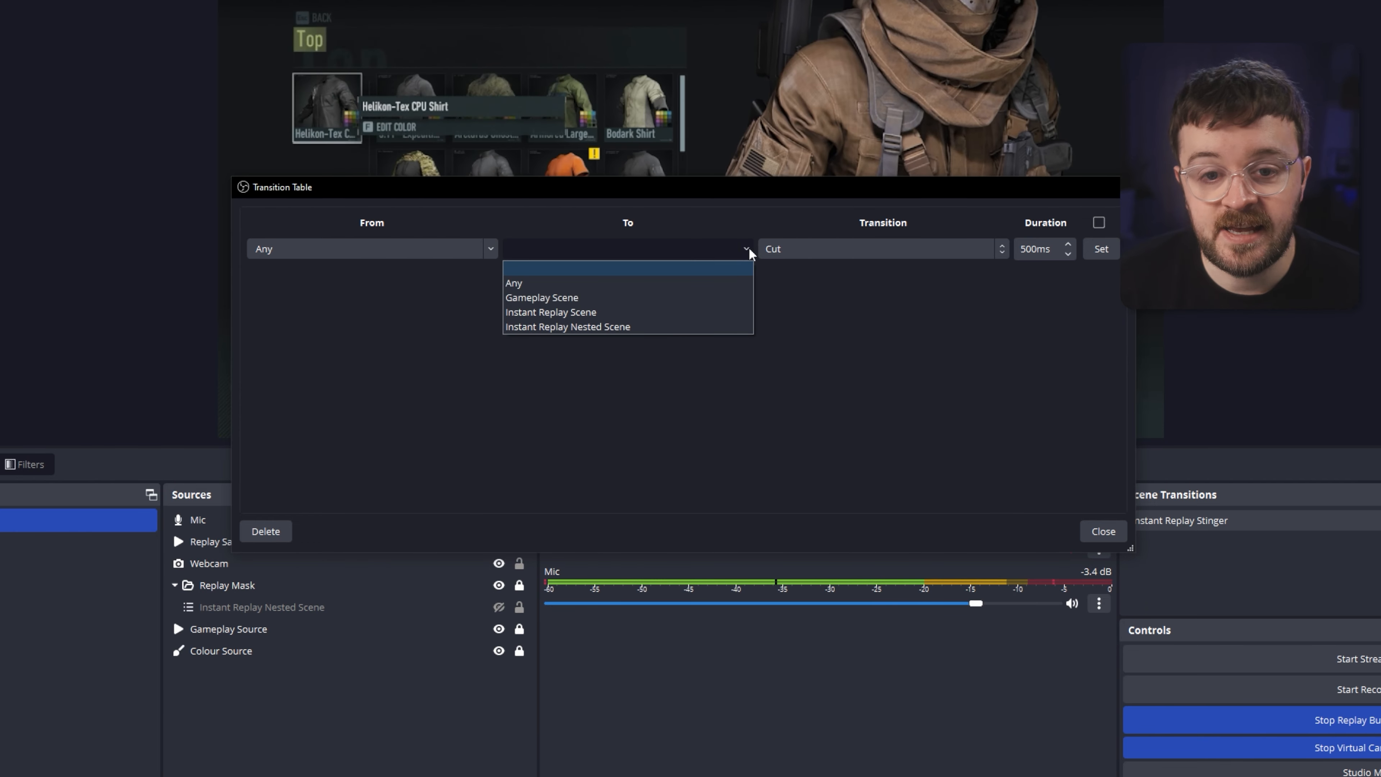
{"action": "left_click", "coordinate": [532, 312]}
{"action": "left_click", "coordinate": [814, 250]}
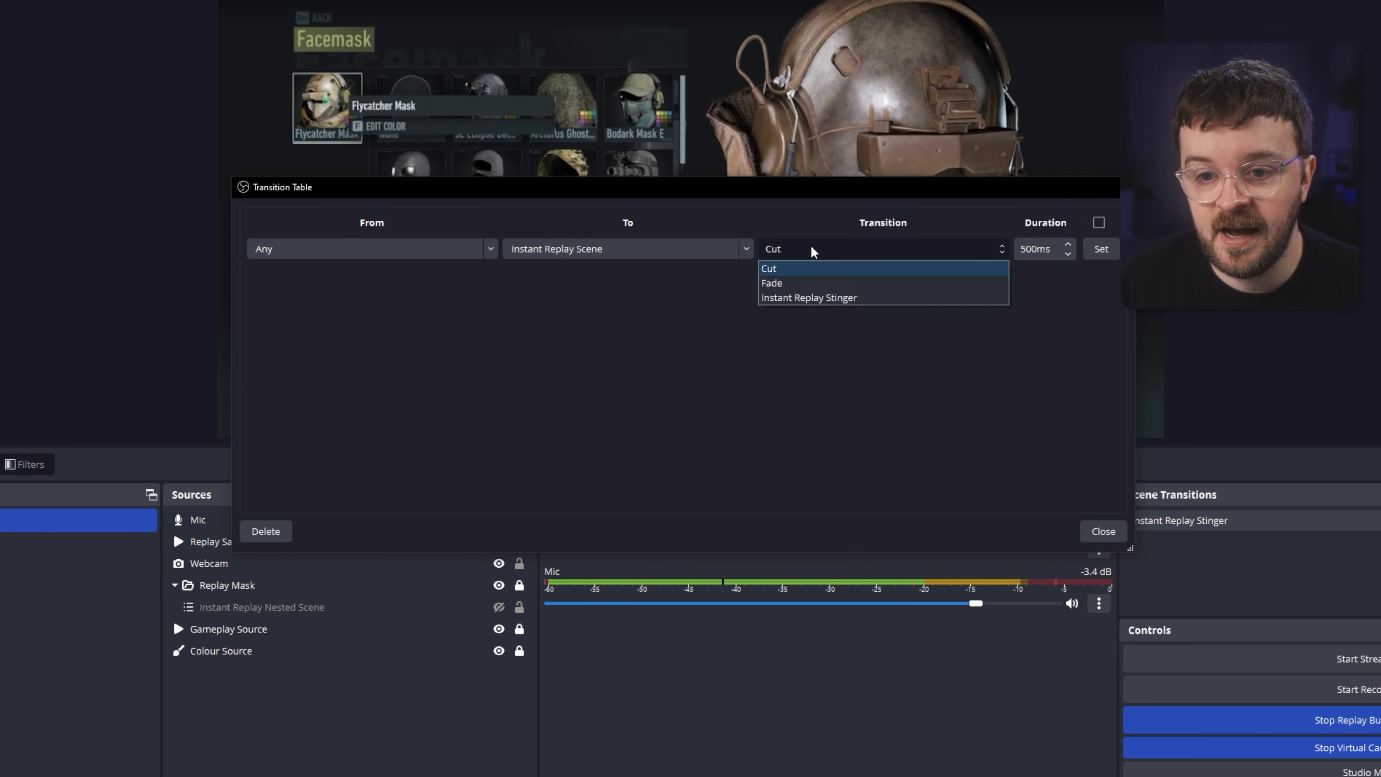
{"action": "left_click", "coordinate": [828, 308]}
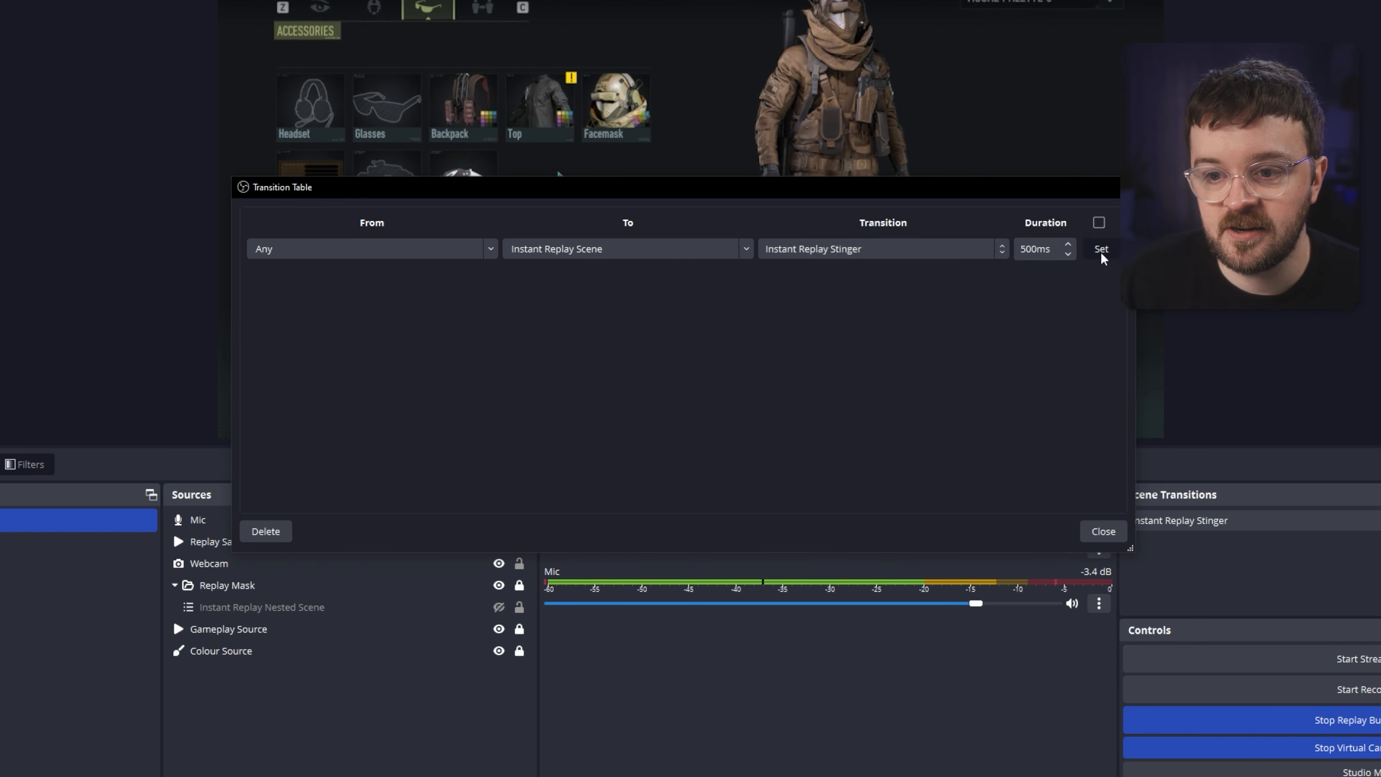
Add a transition rule from Instant Replay Scene to Any using Instant Replay Stinger.
{"action": "left_click", "coordinate": [491, 250]}
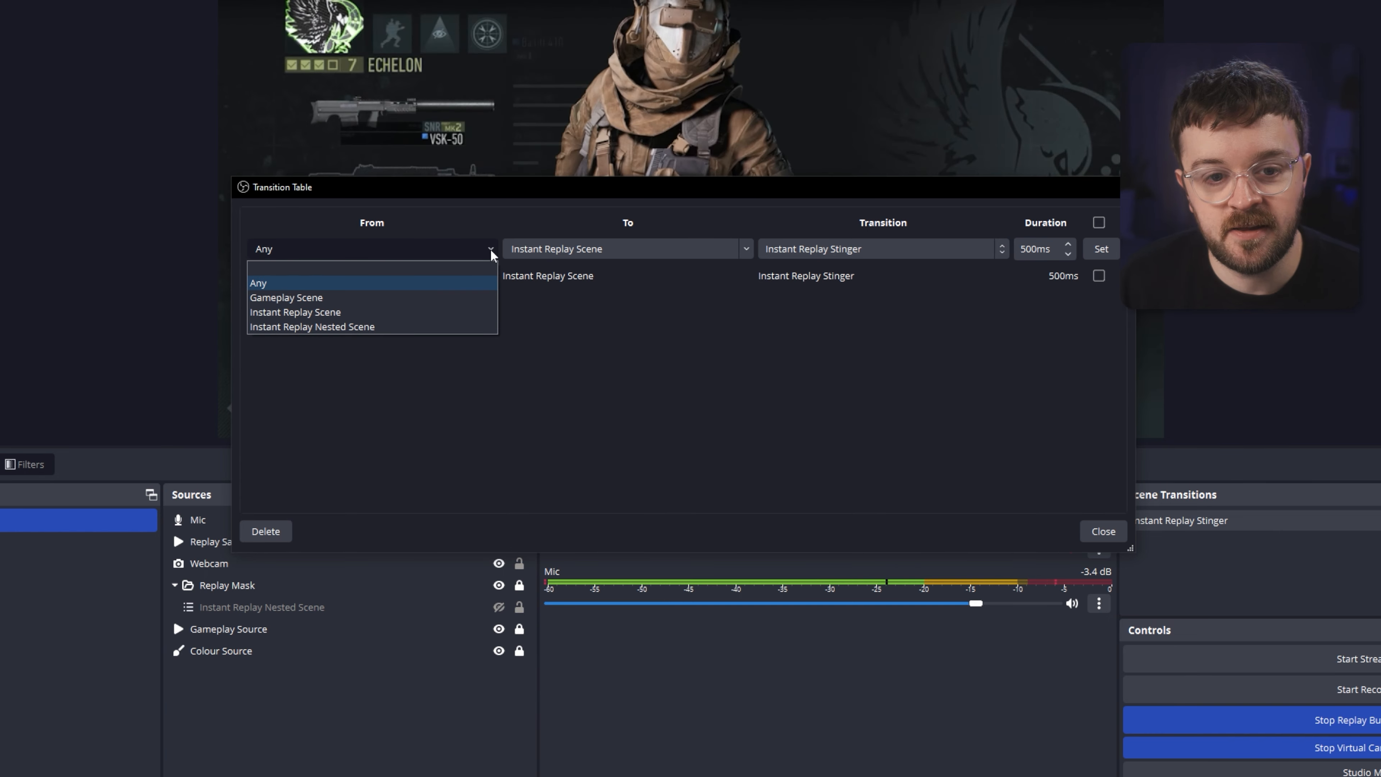
{"action": "left_click", "coordinate": [336, 312]}
{"action": "left_click", "coordinate": [746, 249]}
{"action": "left_click", "coordinate": [569, 283]}
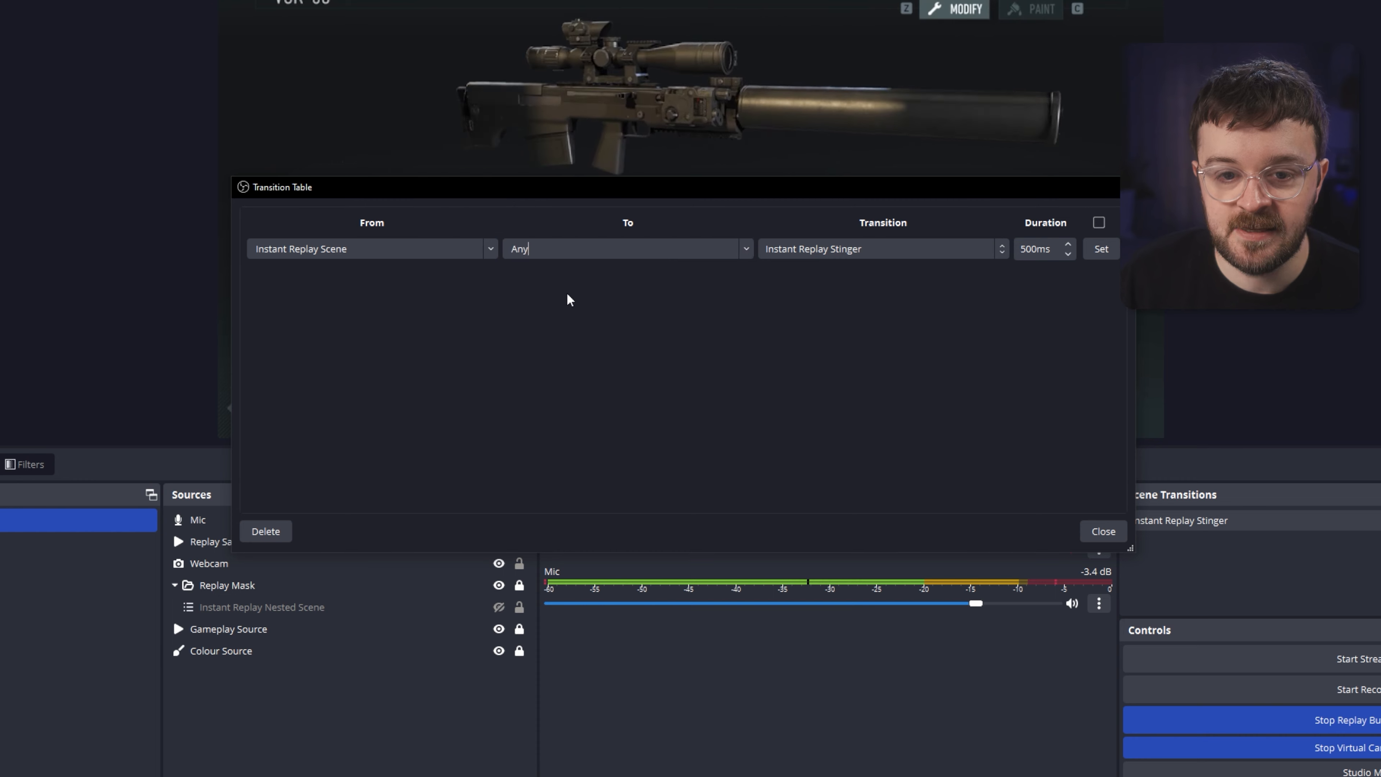
{"action": "left_click", "coordinate": [1101, 249]}
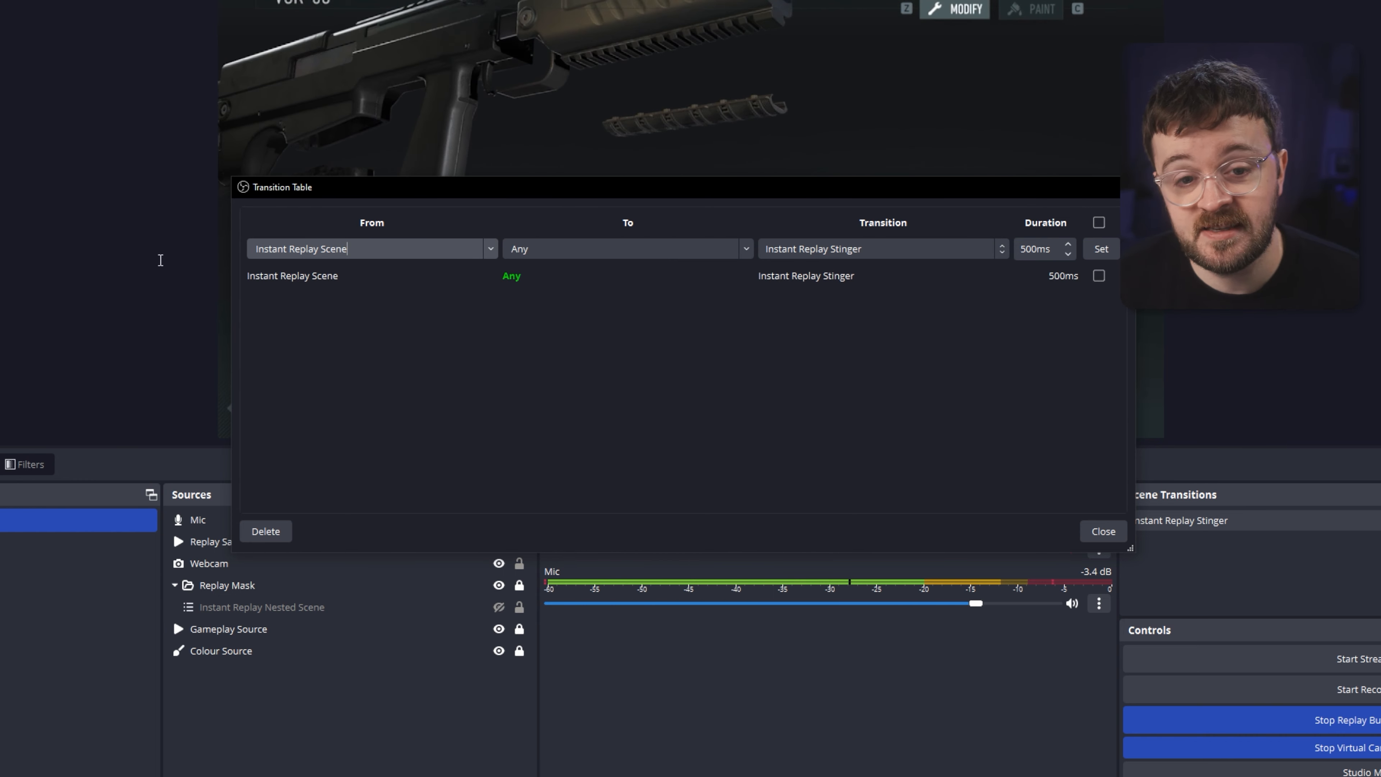
{"action": "left_click", "coordinate": [490, 248]}
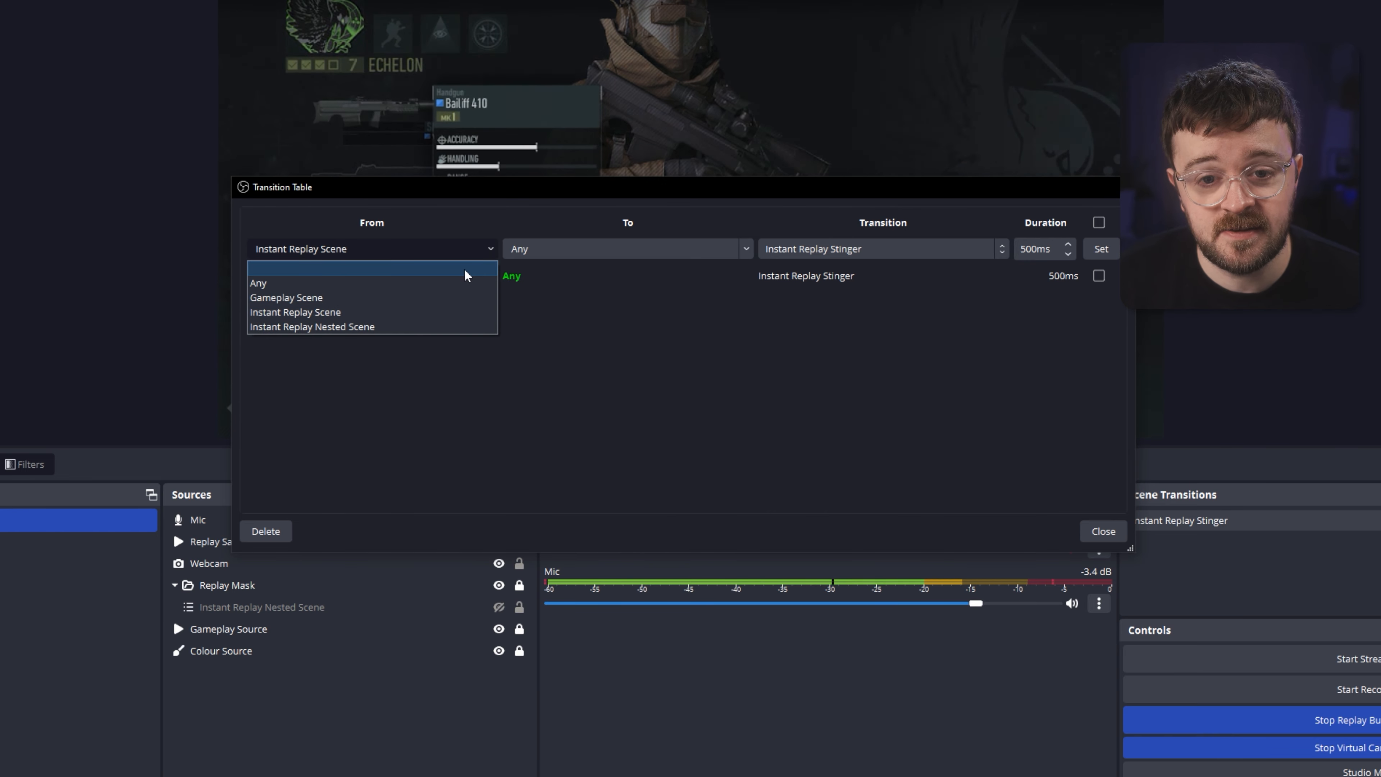
{"action": "left_click", "coordinate": [296, 270]}
{"action": "left_click", "coordinate": [745, 249]}
{"action": "left_click", "coordinate": [550, 272]}
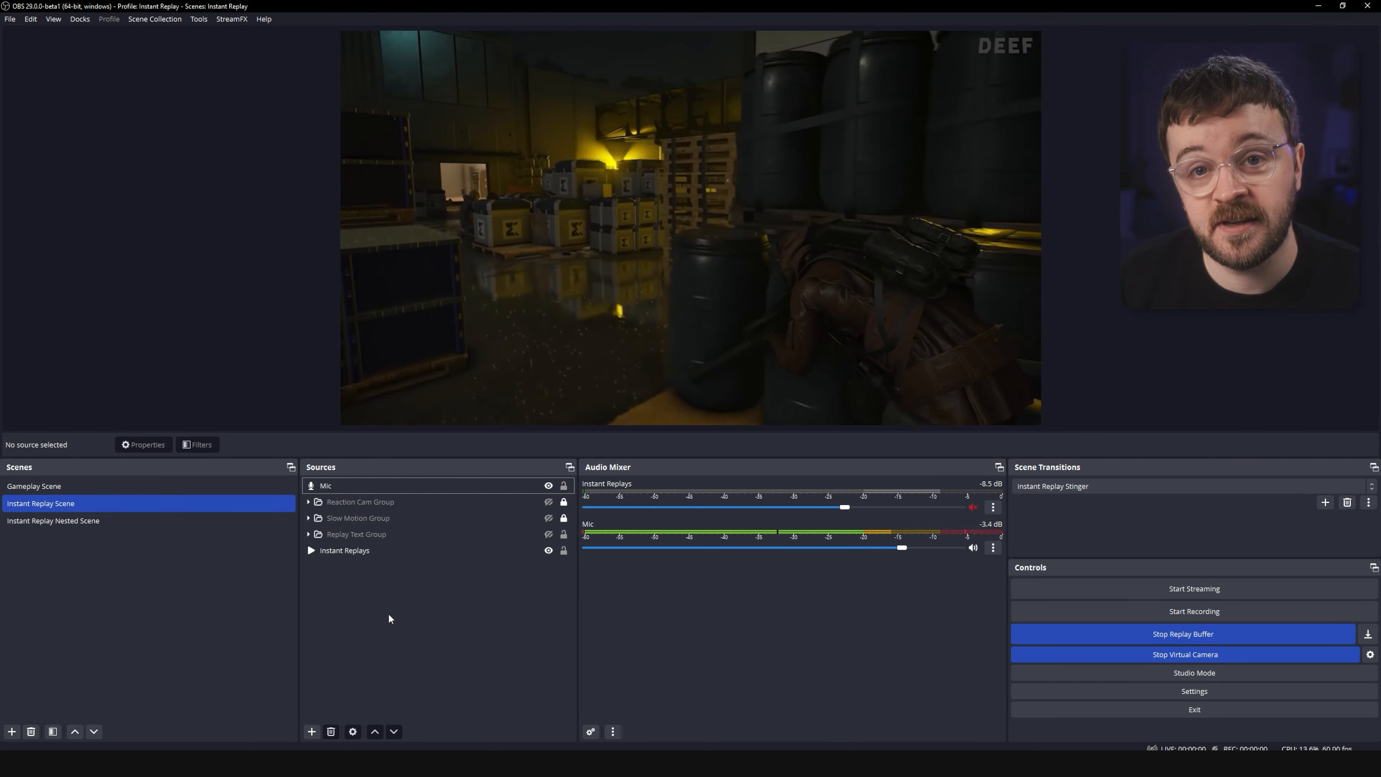
Open the Instant Replays media source's properties and review its local file and playback options.
{"action": "right_click", "coordinate": [344, 594]}
{"action": "mouse_move", "coordinate": [370, 602]}
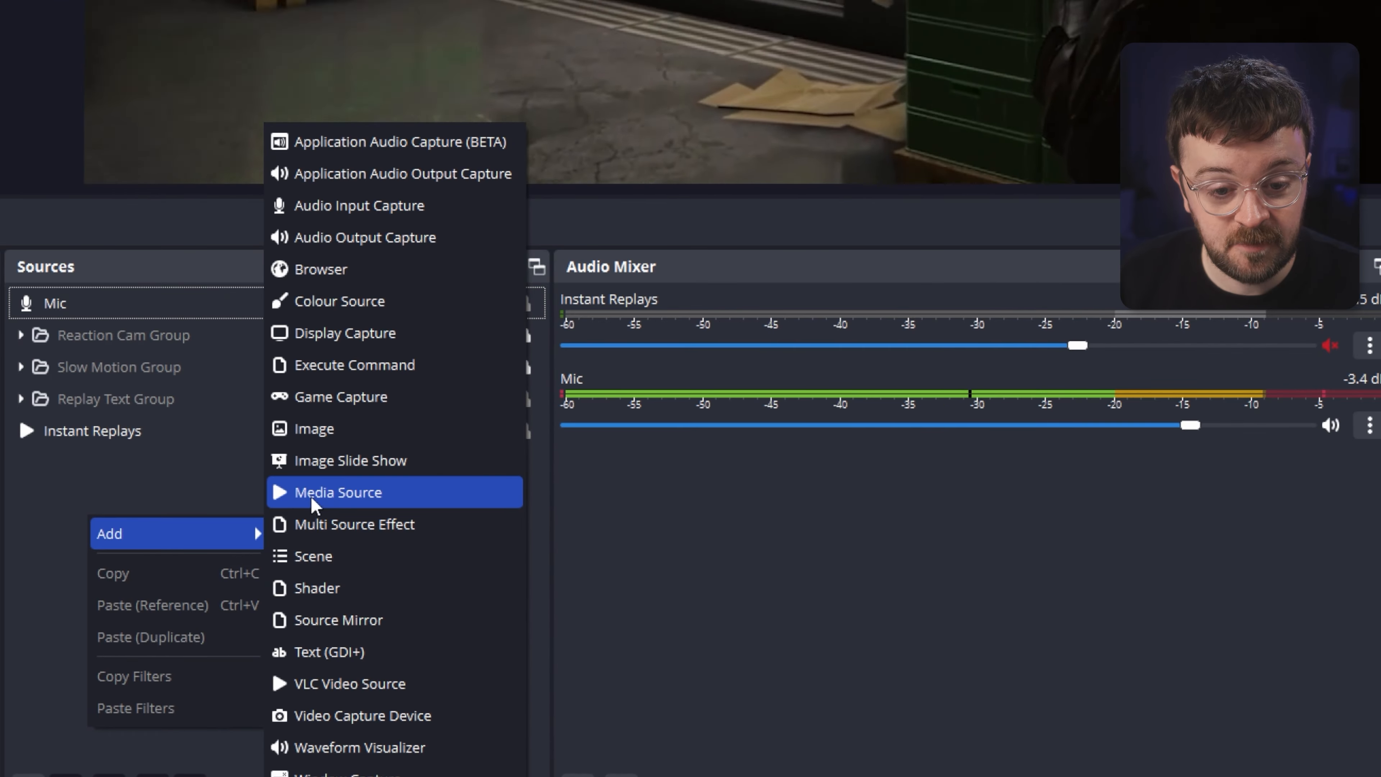
{"action": "double_click", "coordinate": [354, 554]}
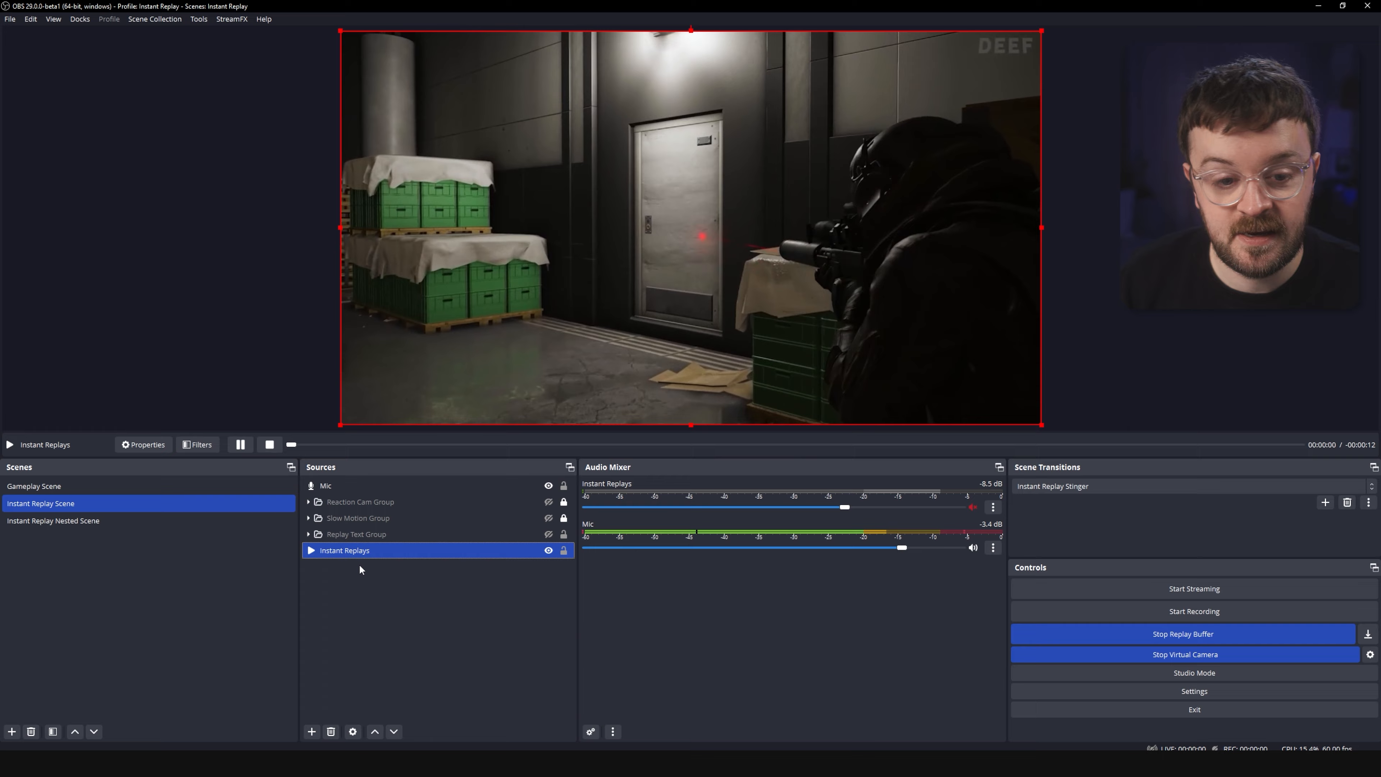
Open the Instant Replays source's filters and review the Directory watch media filter settings.
{"action": "right_click", "coordinate": [342, 554]}
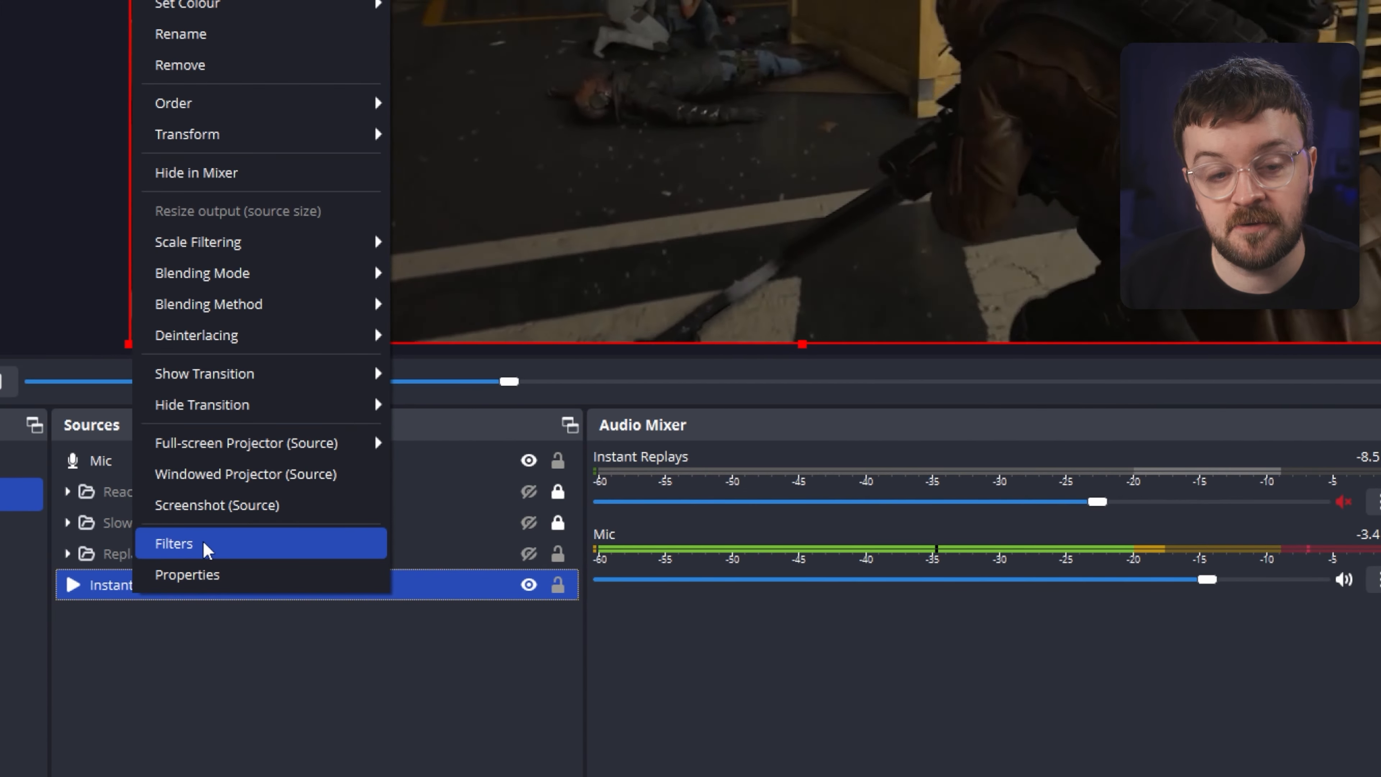
{"action": "left_click", "coordinate": [316, 532]}
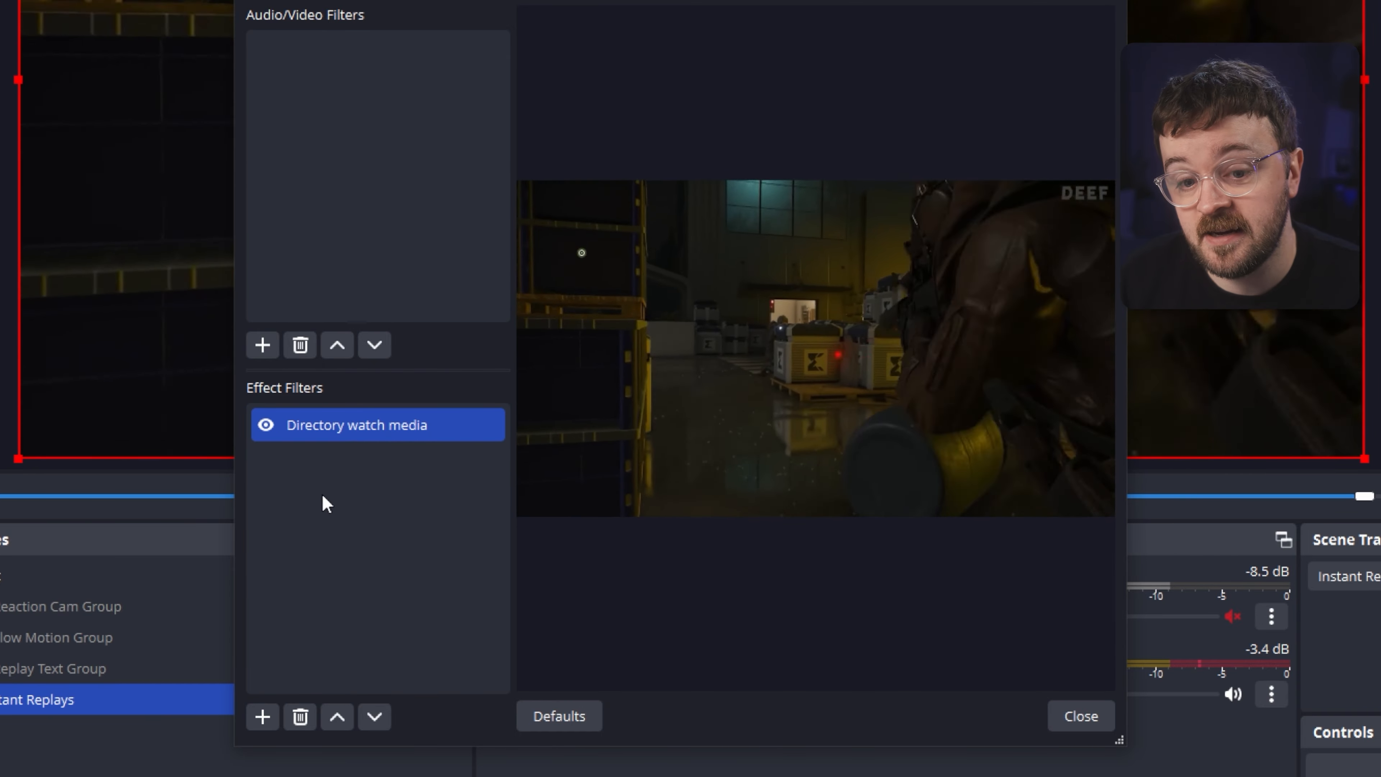
{"action": "right_click", "coordinate": [325, 497]}
{"action": "mouse_move", "coordinate": [348, 514]}
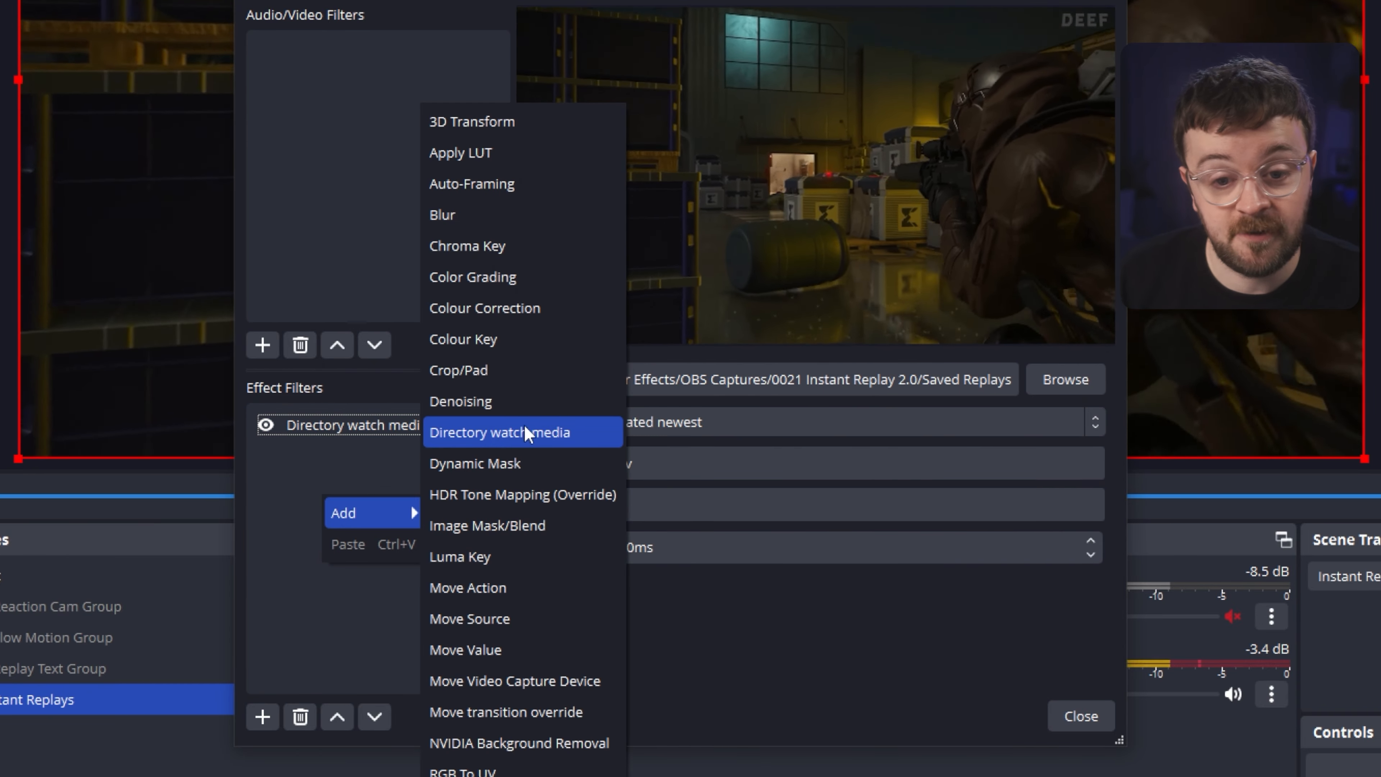
{"action": "left_click", "coordinate": [376, 429]}
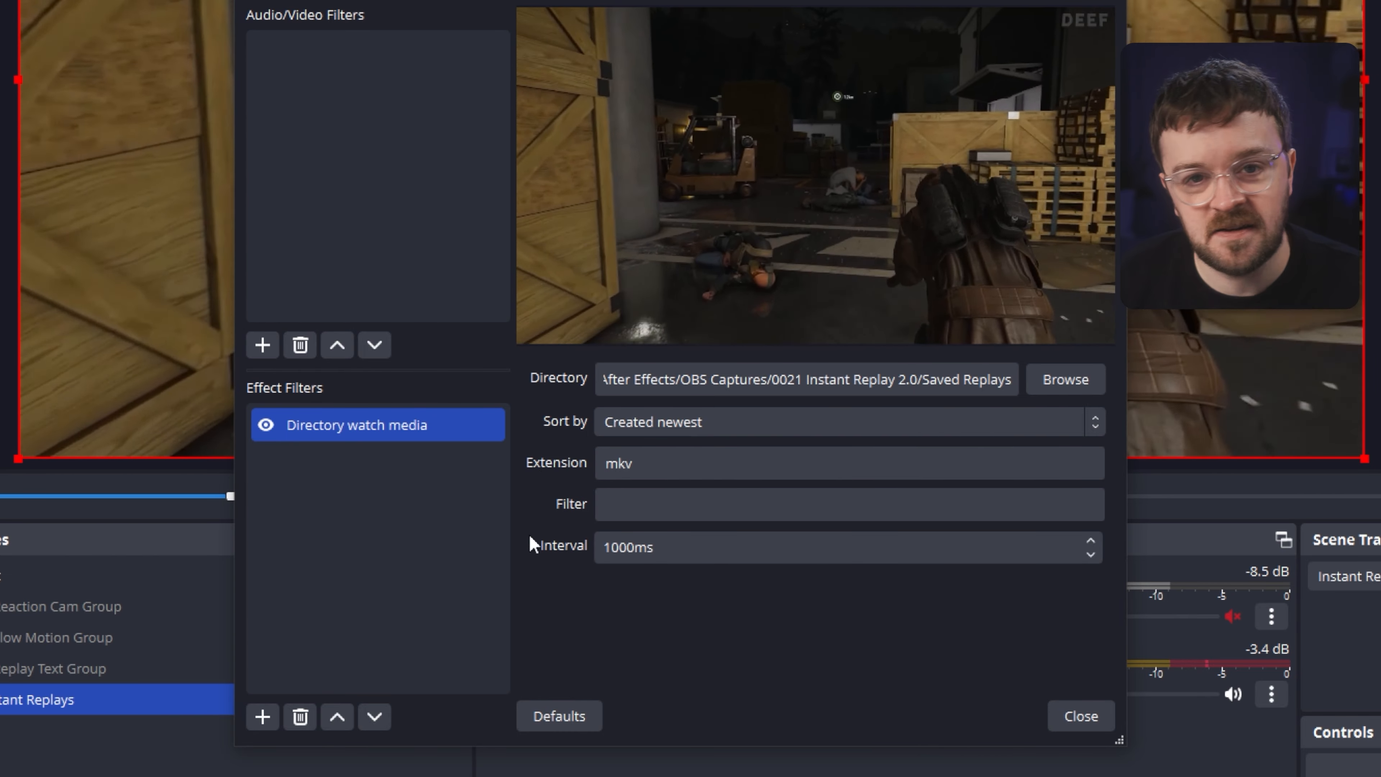
{"action": "left_click", "coordinate": [1083, 717]}
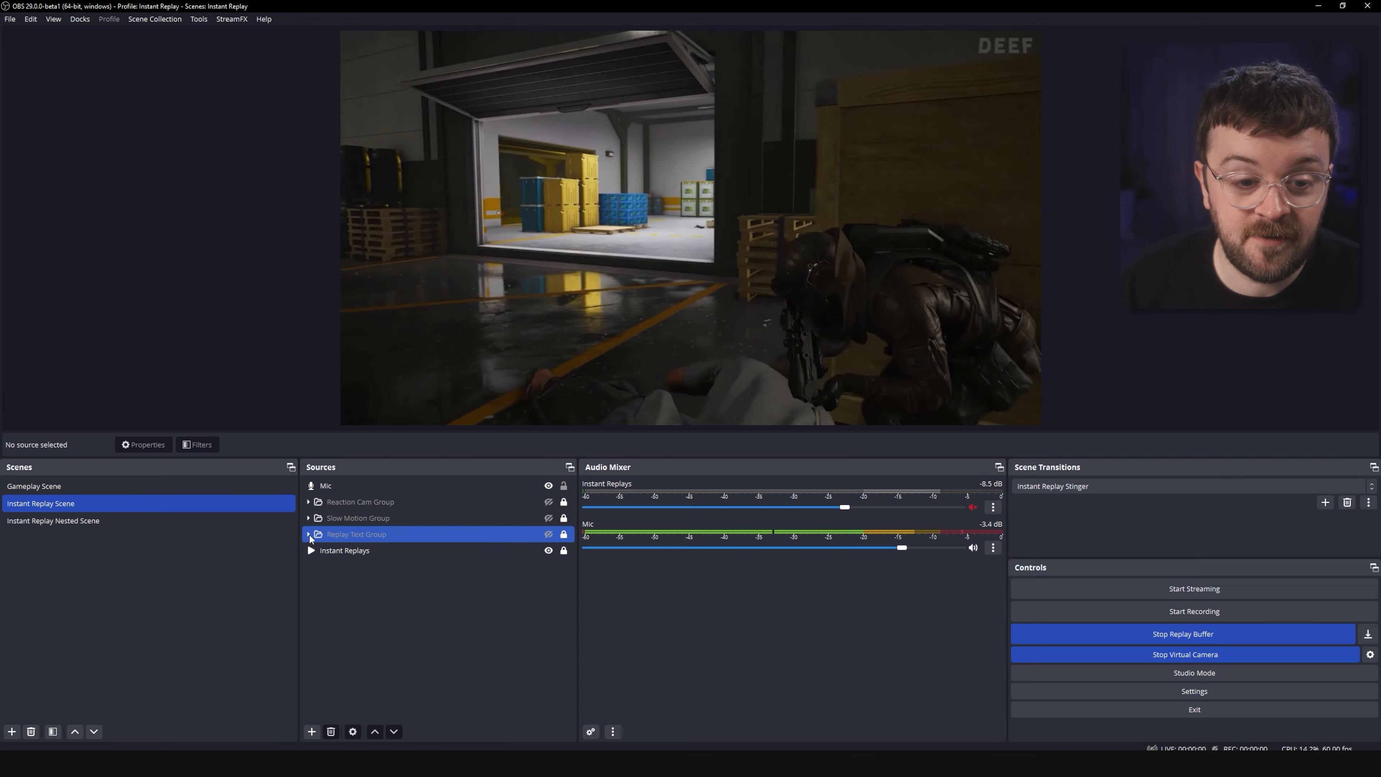
Expand the Replay Text Group and make the Replay Text 2 source visible.
{"action": "left_click", "coordinate": [308, 534]}
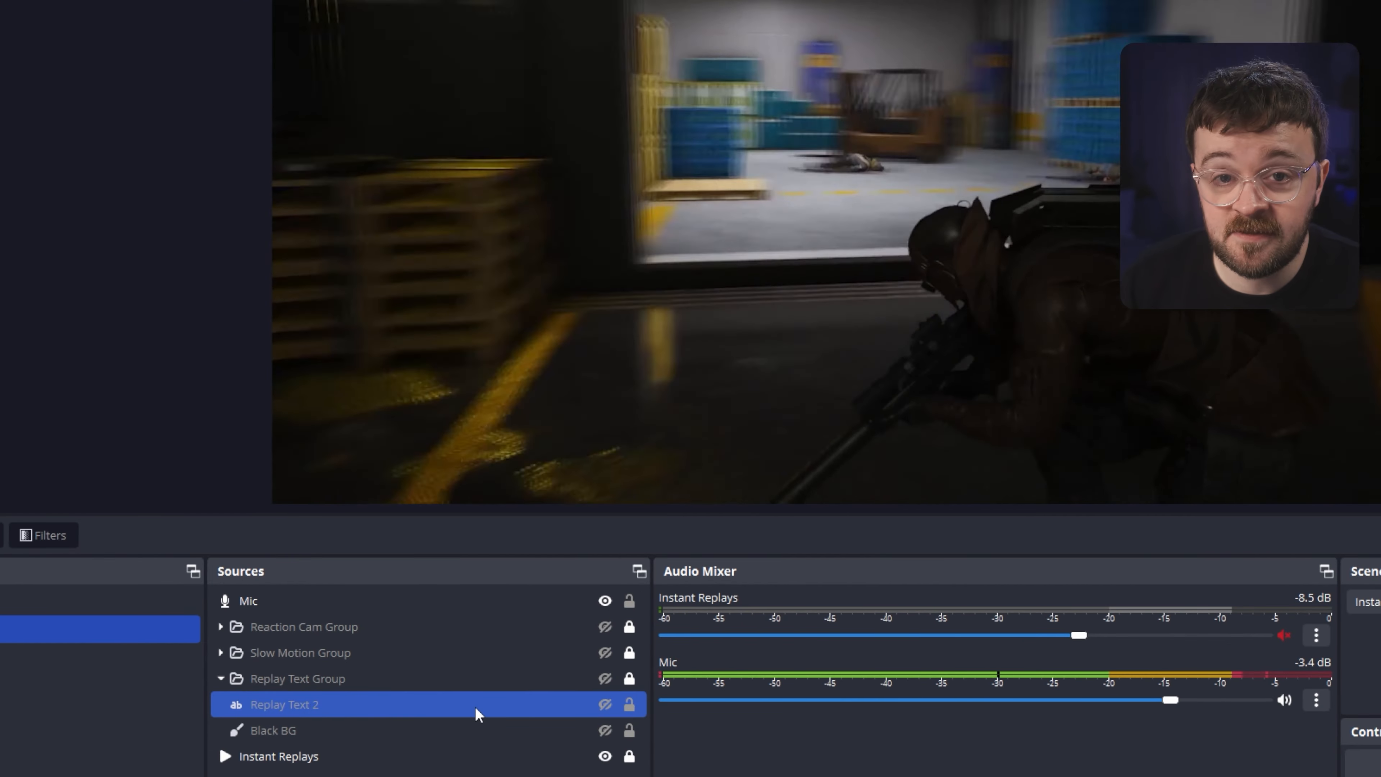
{"action": "left_click", "coordinate": [413, 730]}
{"action": "left_click", "coordinate": [339, 754]}
{"action": "left_click", "coordinate": [313, 734]}
{"action": "left_click", "coordinate": [314, 705]}
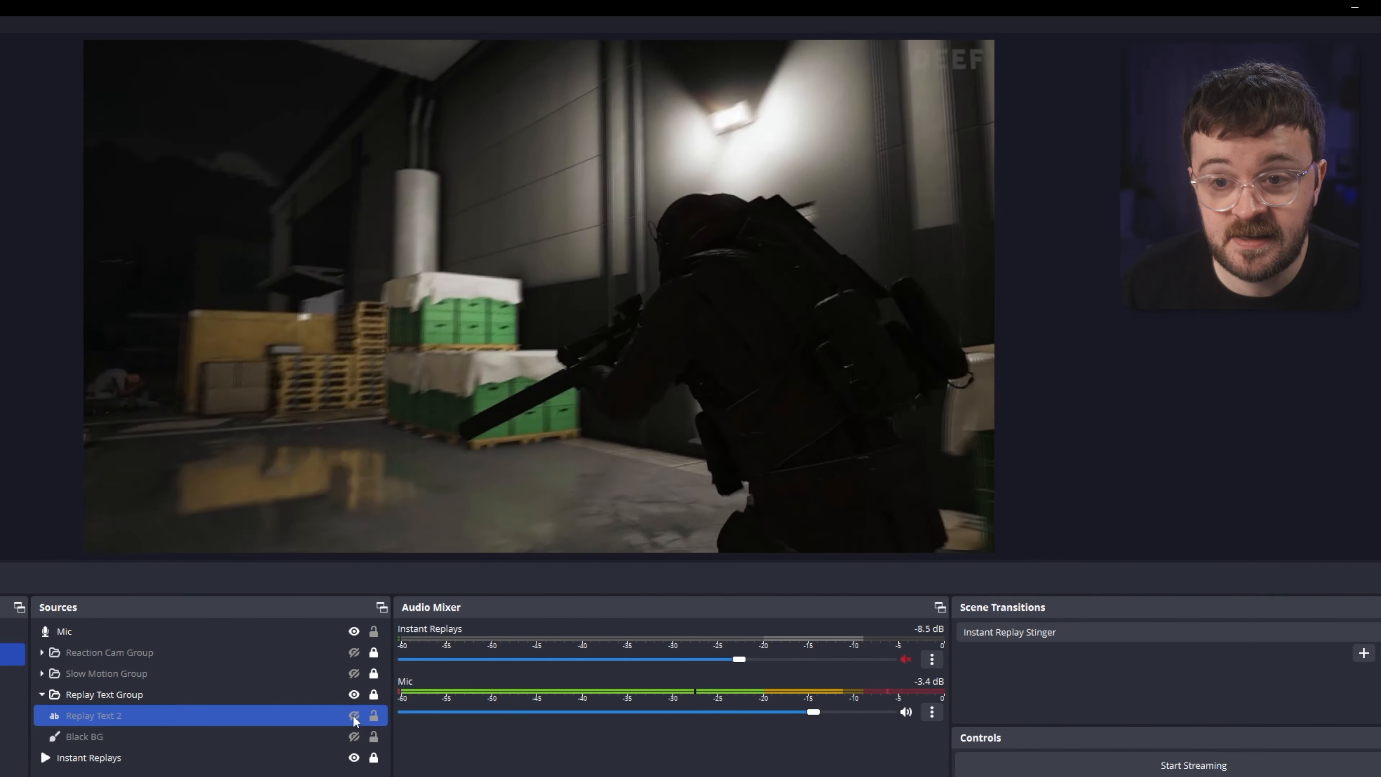
{"action": "left_click", "coordinate": [604, 704]}
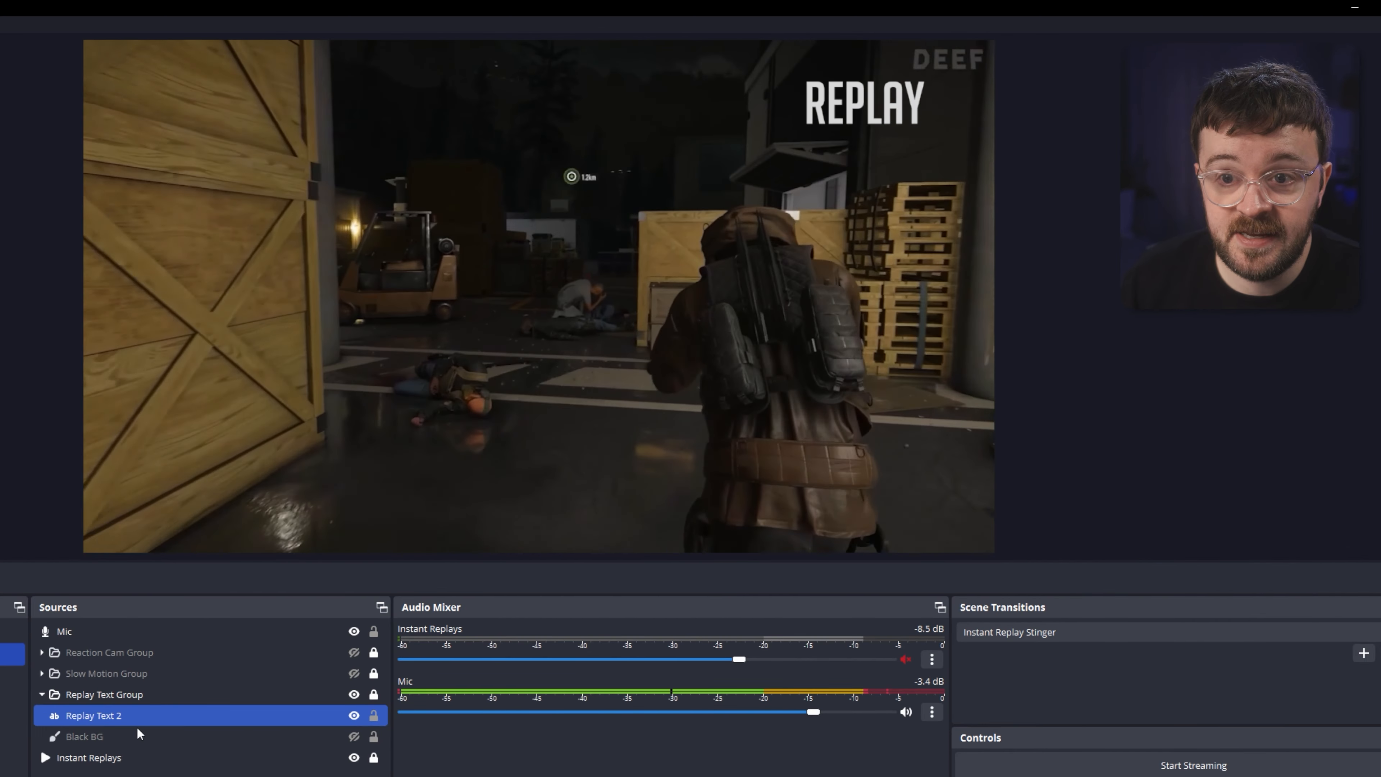
Inspect Replay Text 2's text properties, then make the Black BG source visible.
{"action": "double_click", "coordinate": [136, 717]}
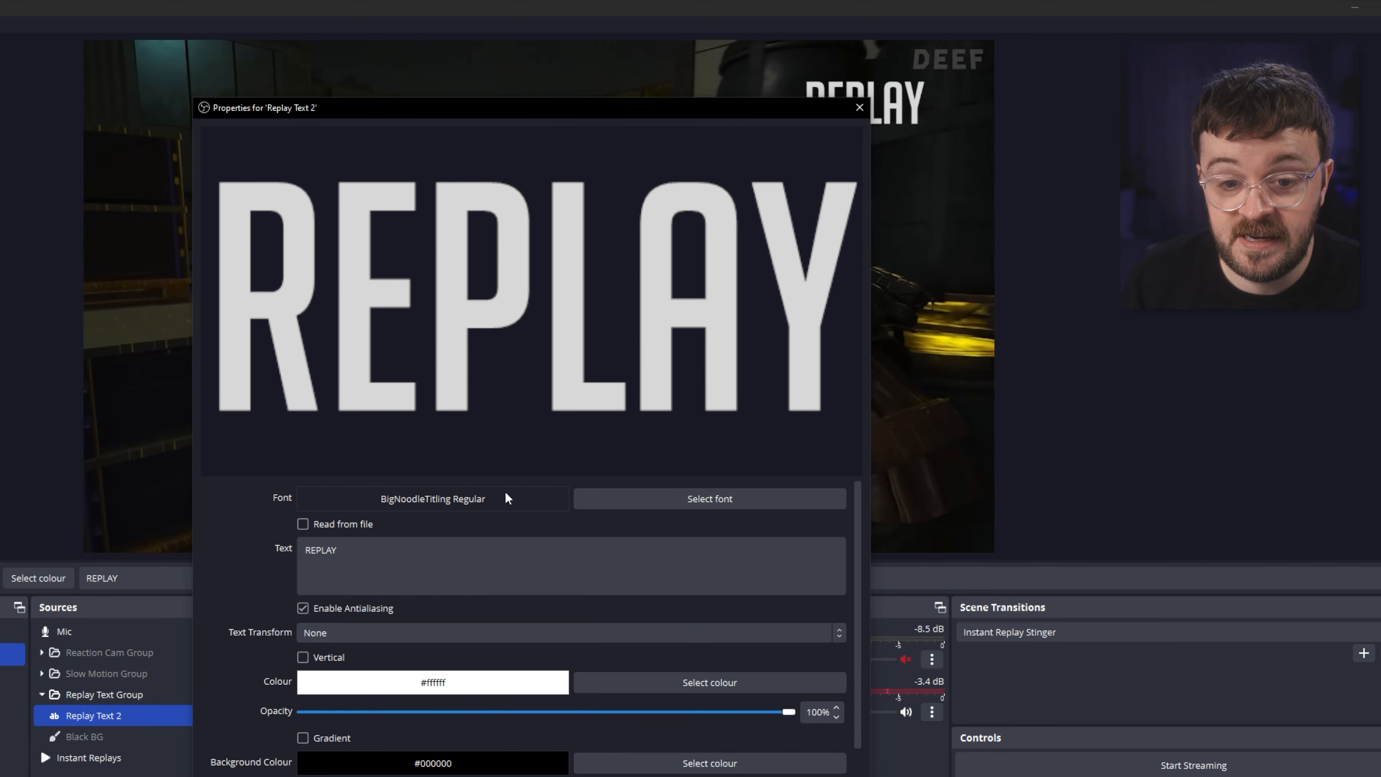
{"action": "key", "text": "Escape"}
{"action": "left_click", "coordinate": [357, 743]}
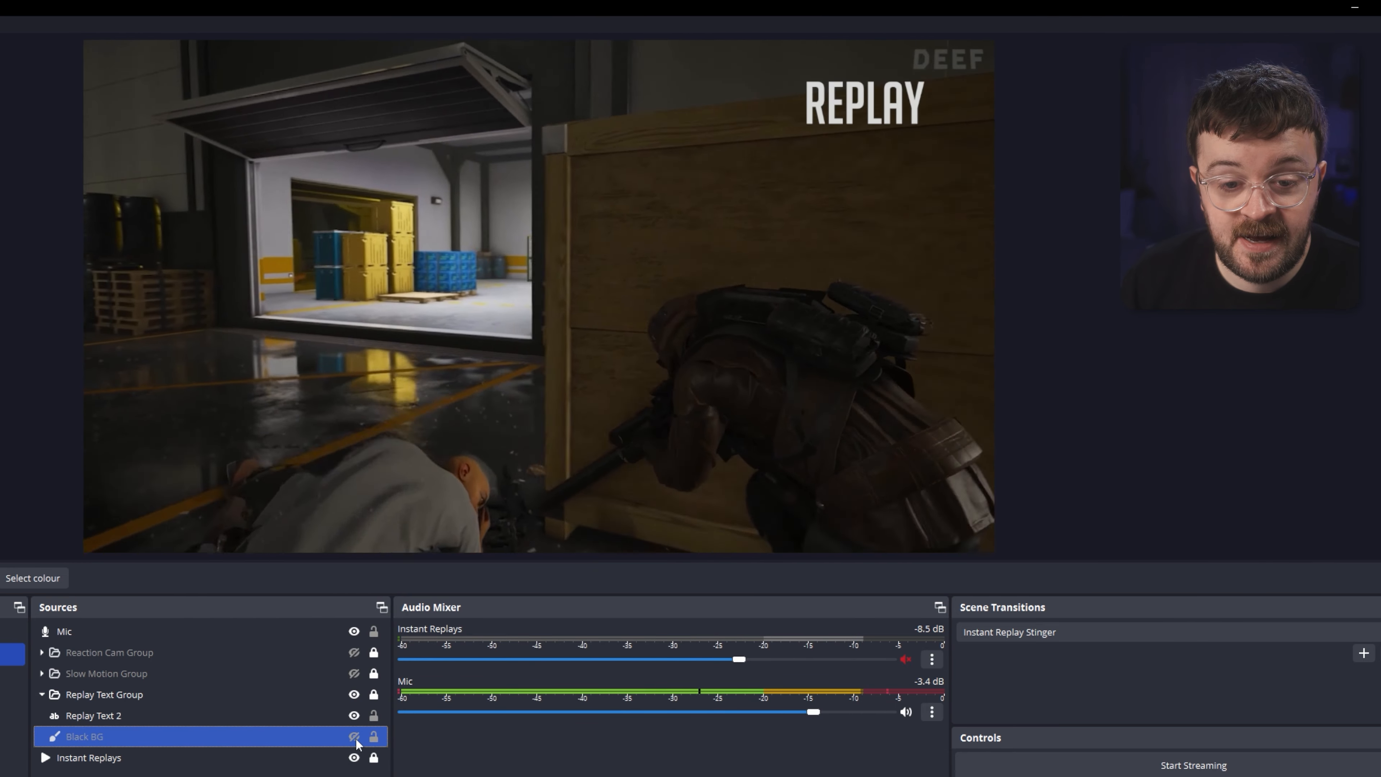
{"action": "left_click", "coordinate": [353, 737]}
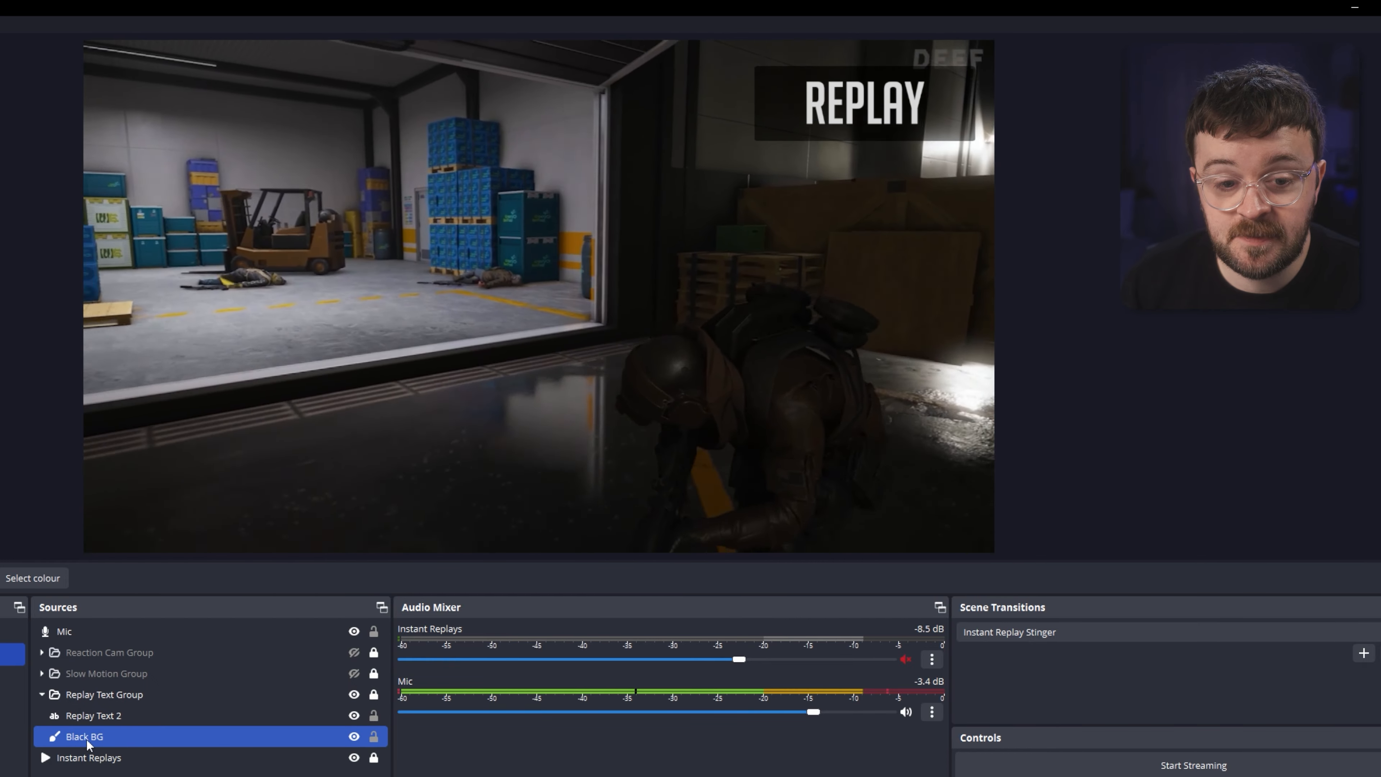
Lower the Black BG colour correction opacity to about 0.58 and review its Image Mask/Blend filter.
{"action": "right_click", "coordinate": [87, 737]}
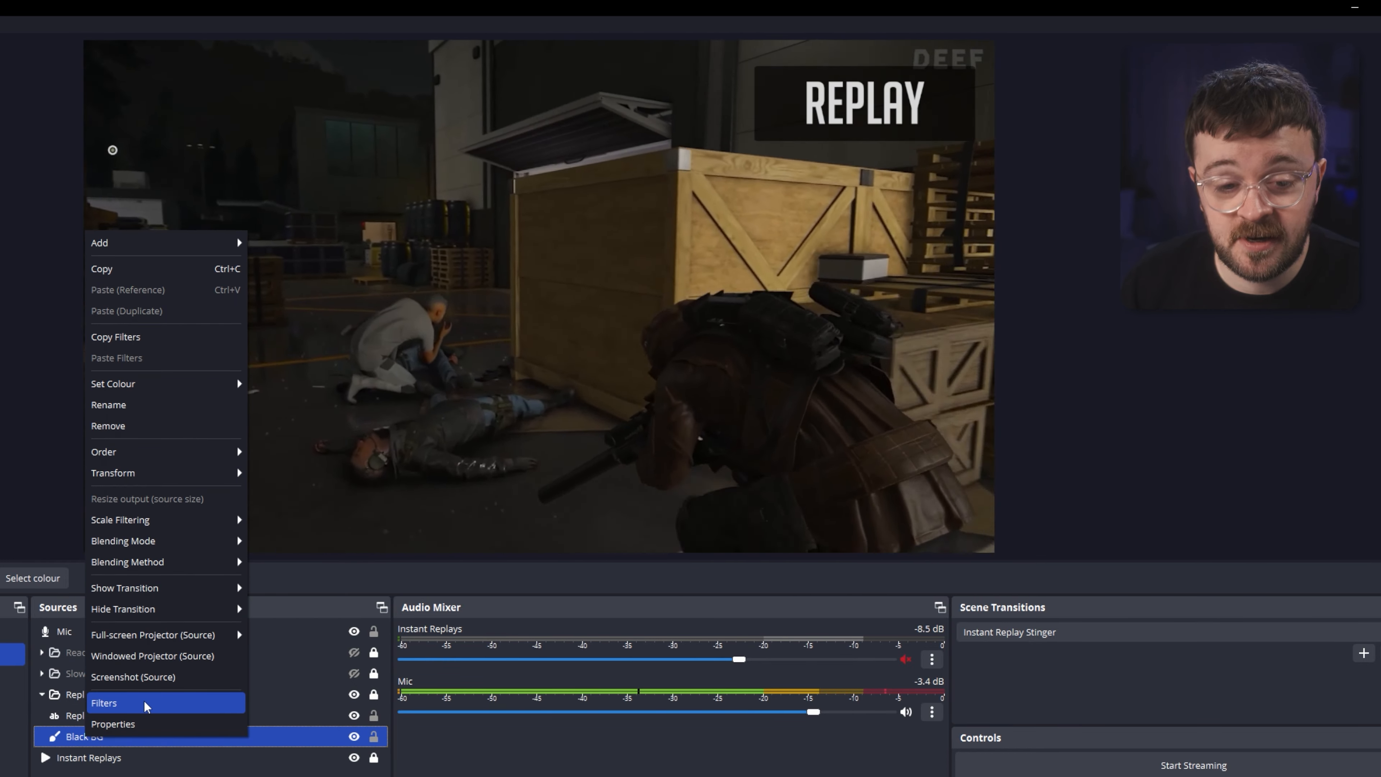
{"action": "left_click", "coordinate": [146, 706]}
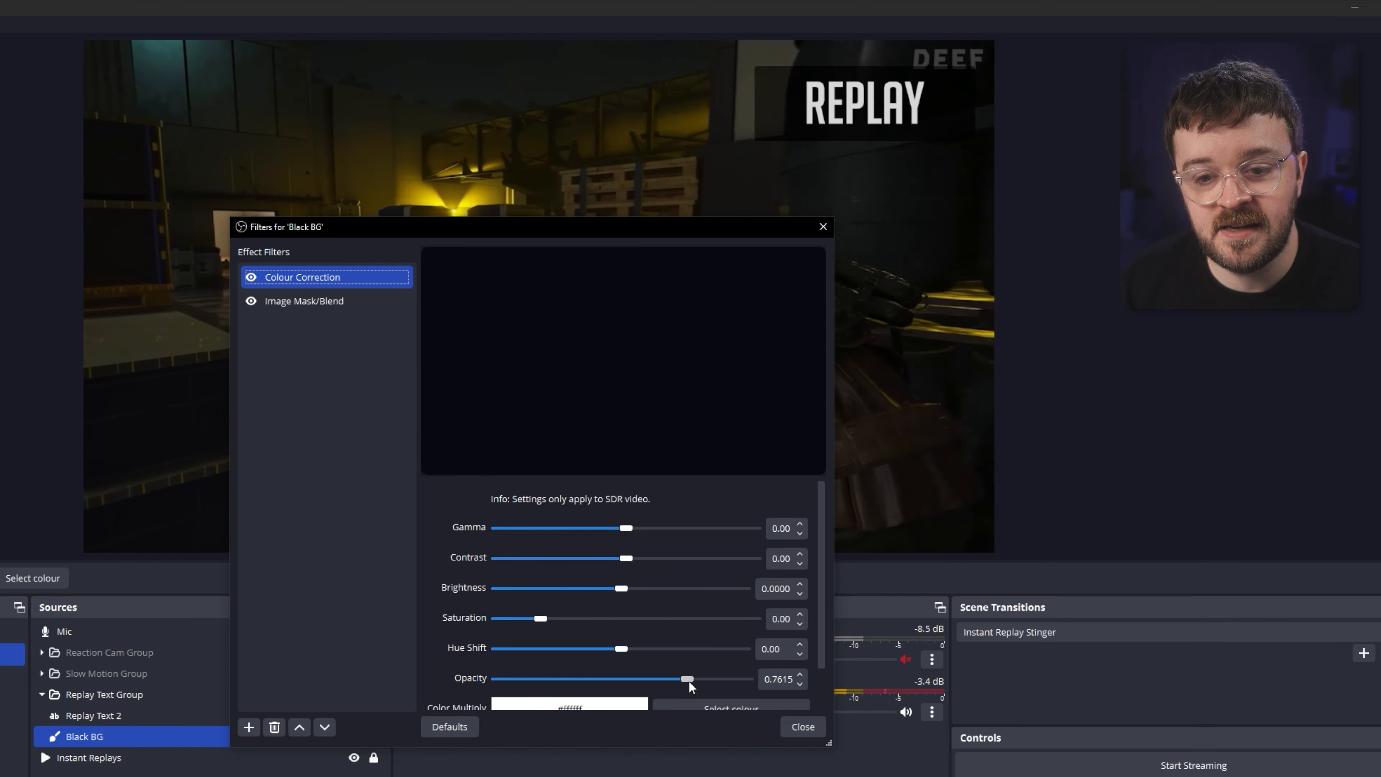
{"action": "left_click_drag", "start_coordinate": [687, 679], "coordinate": [616, 674]}
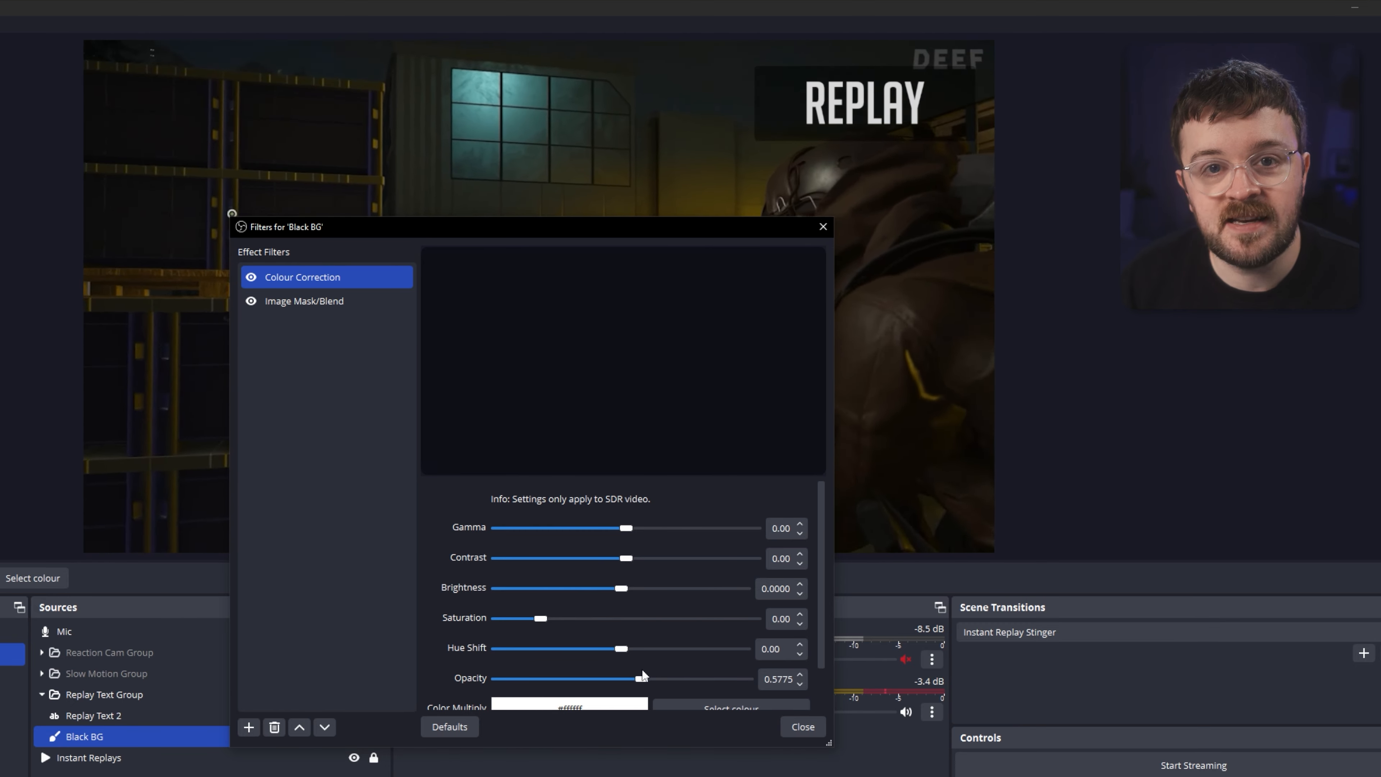
{"action": "left_click", "coordinate": [296, 300]}
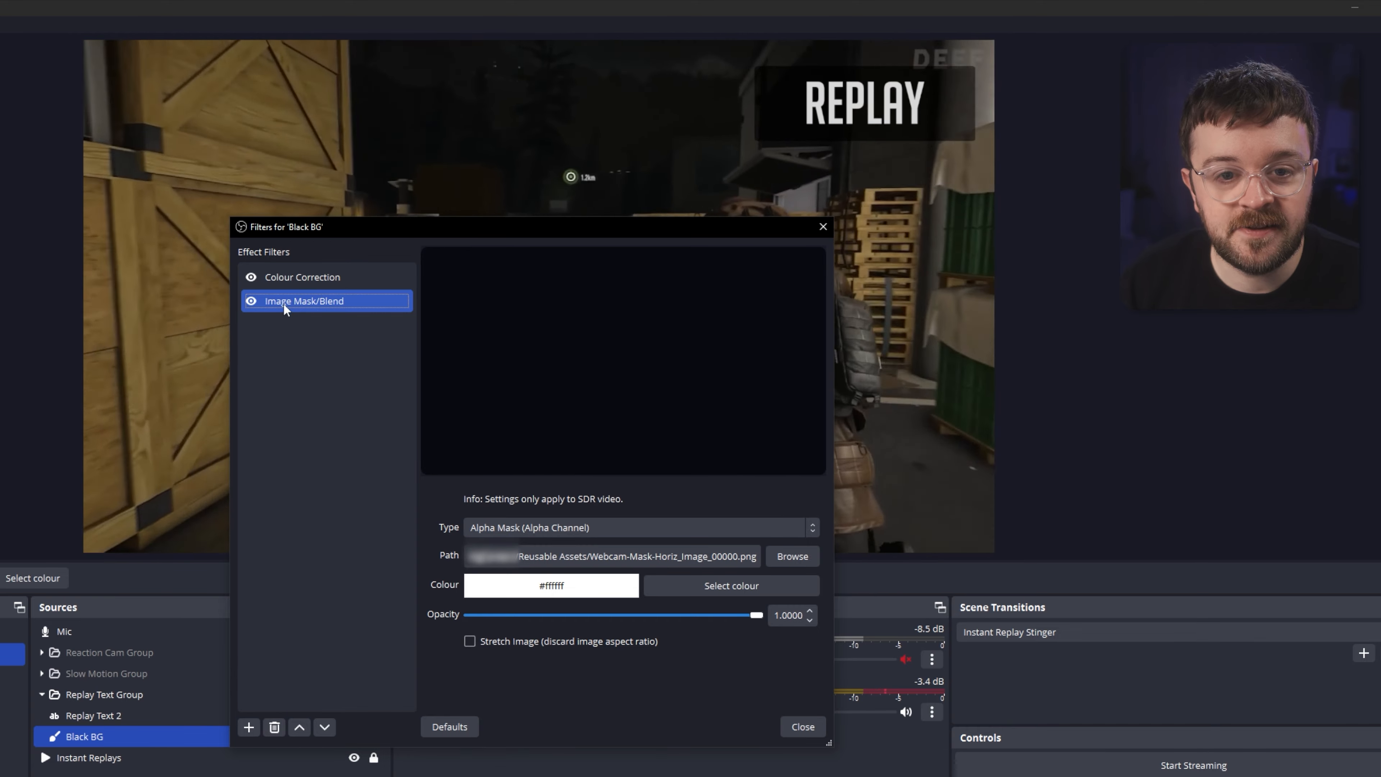
{"action": "left_click_drag", "start_coordinate": [418, 231], "coordinate": [271, 173]}
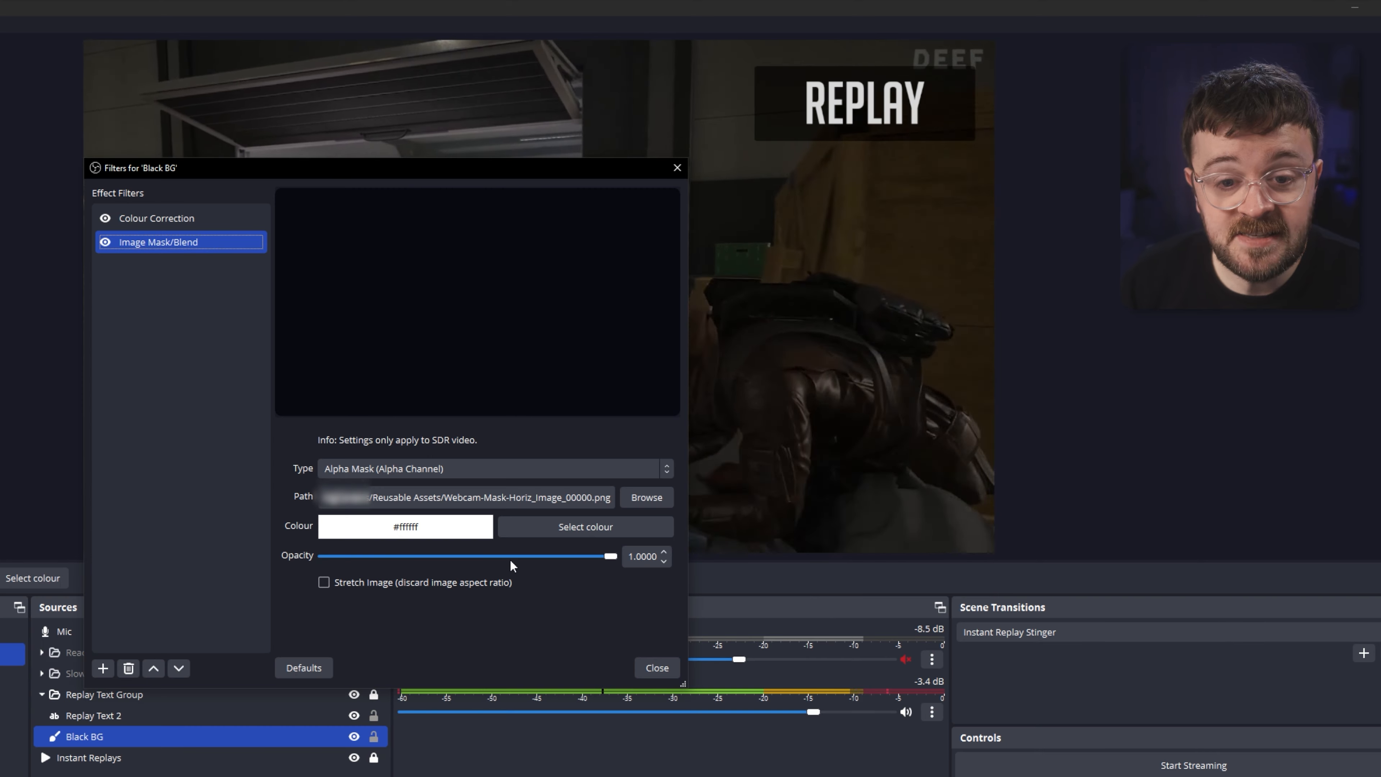
{"action": "left_click", "coordinate": [660, 665]}
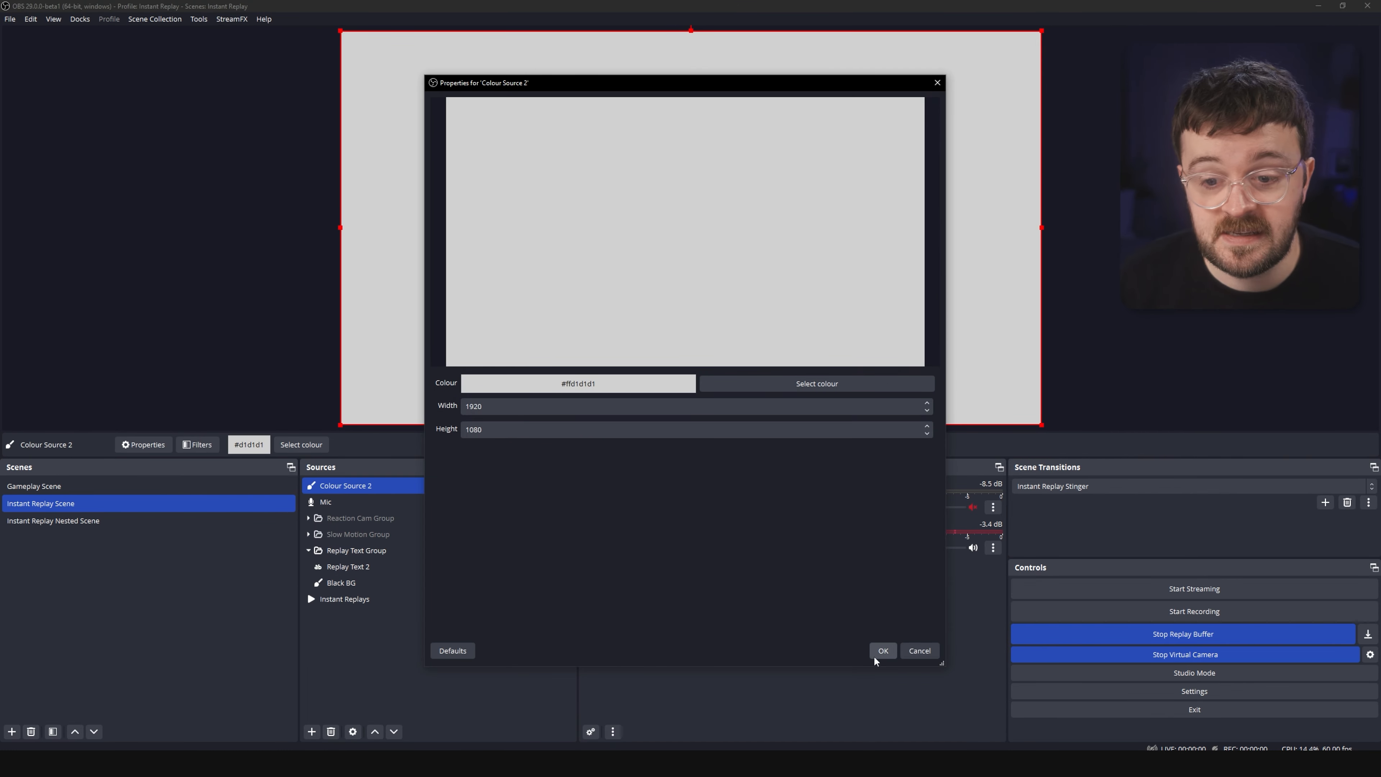
Confirm a new colour source with colour #d1d1d1 at 1920 × 1080.
{"action": "left_click", "coordinate": [882, 651]}
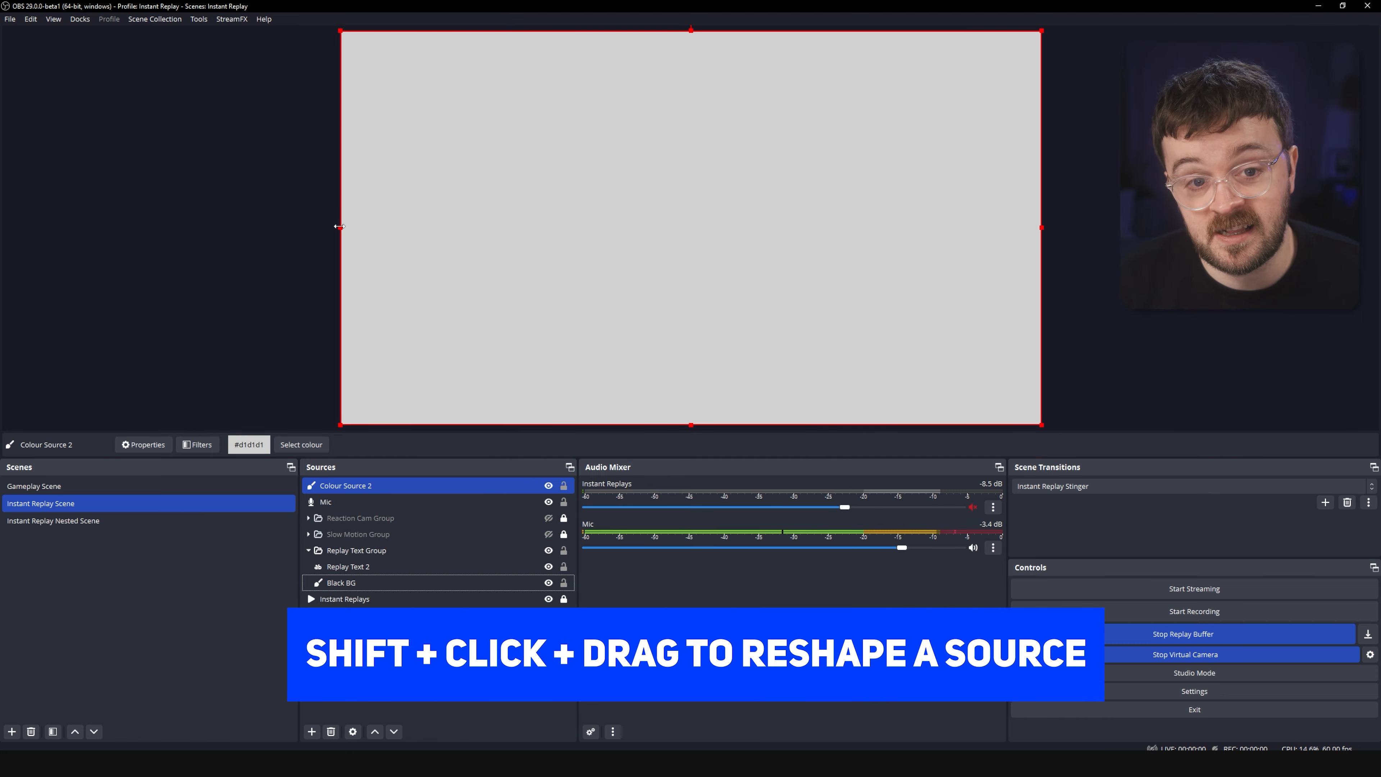
Shrink Colour Source 2 from both sides, then remove the source from the scene.
{"action": "left_click_drag", "start_coordinate": [342, 226], "coordinate": [582, 213]}
{"action": "left_click_drag", "start_coordinate": [1041, 225], "coordinate": [807, 225]}
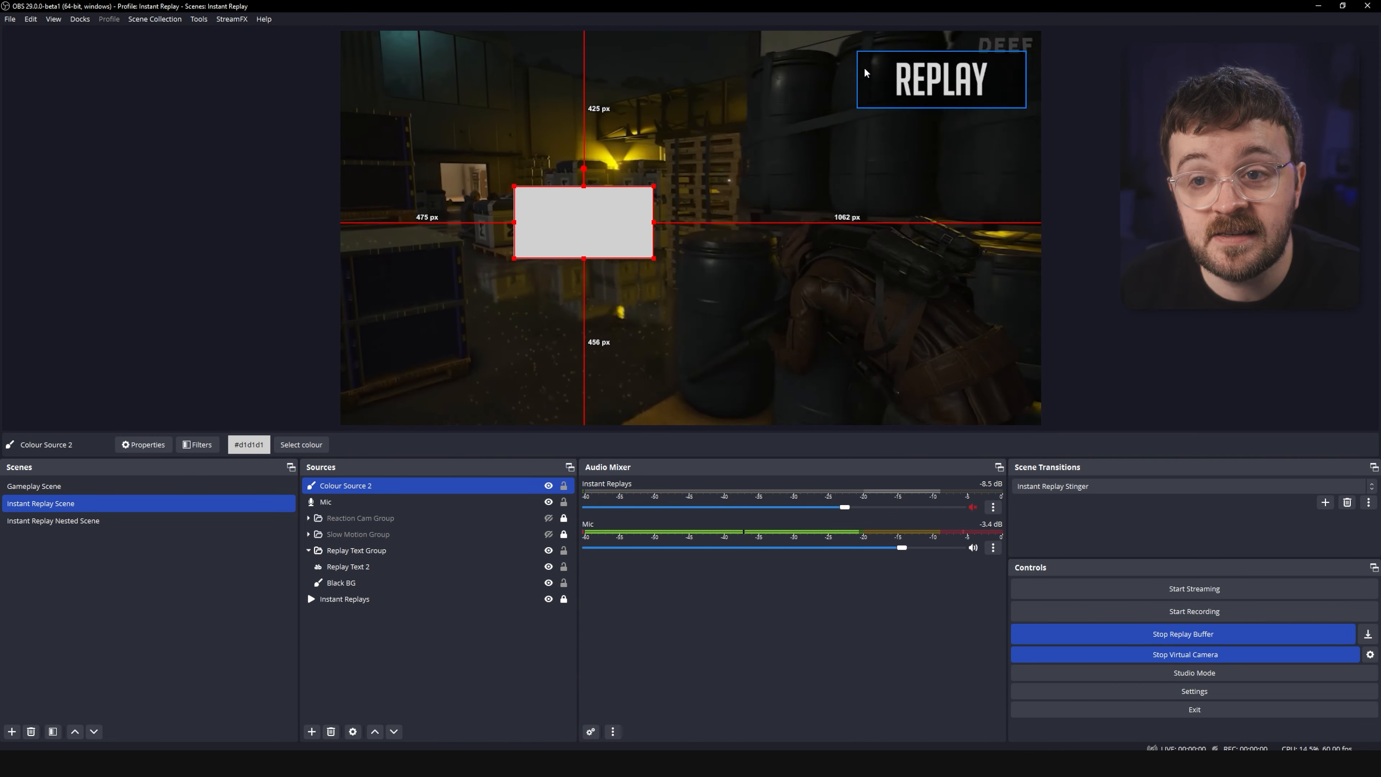
{"action": "left_click", "coordinate": [404, 499], "text": "ctrl"}
{"action": "left_click", "coordinate": [389, 486]}
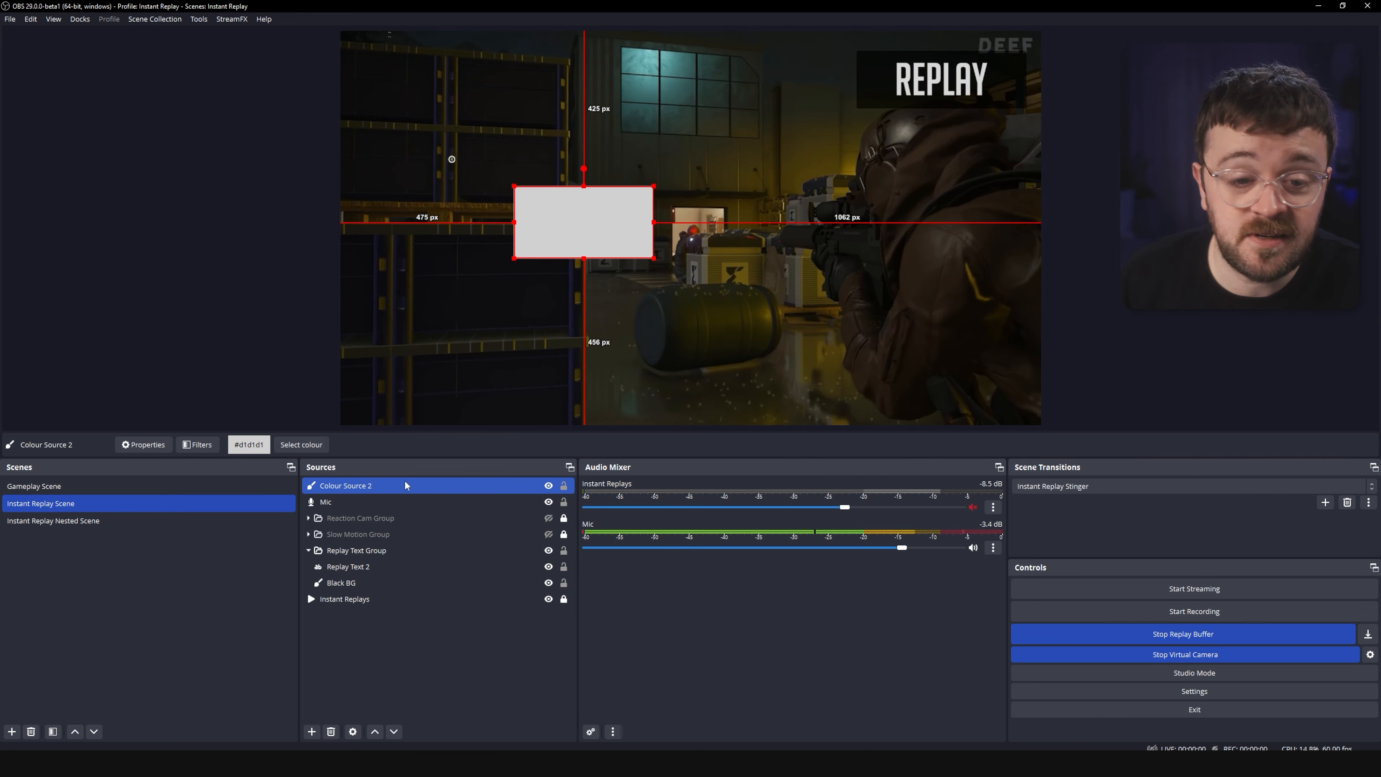
{"action": "key", "text": "Delete"}
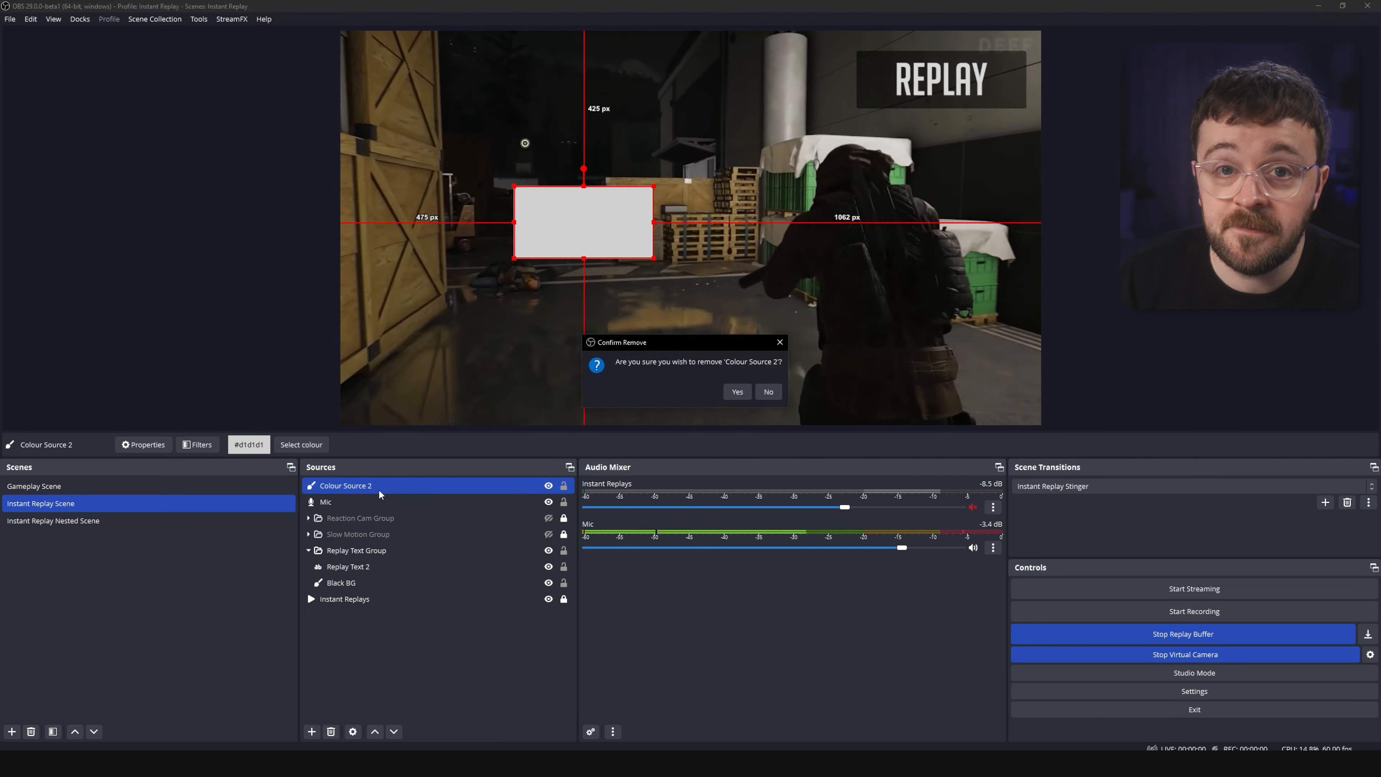
{"action": "key", "text": "Return"}
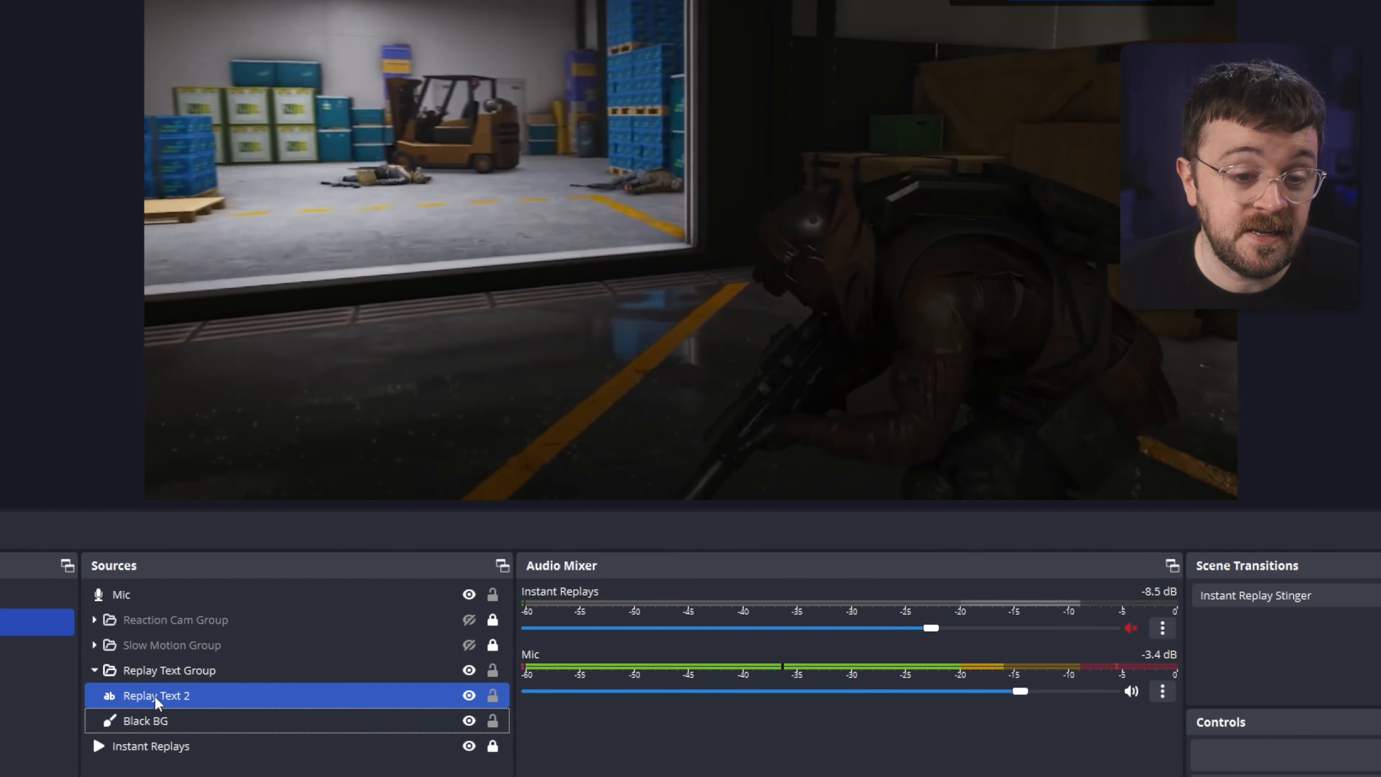
{"action": "left_click", "coordinate": [214, 663], "text": "ctrl"}
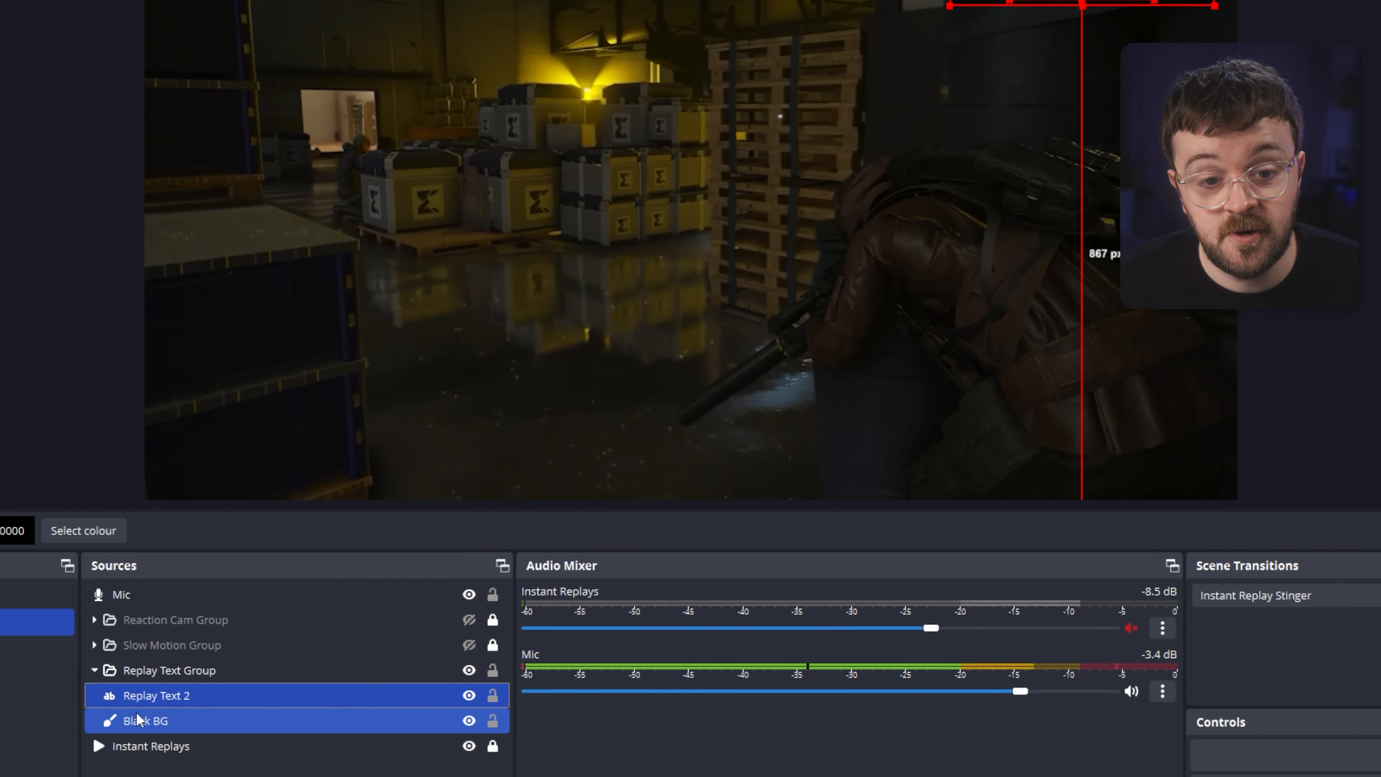
{"action": "right_click", "coordinate": [142, 748]}
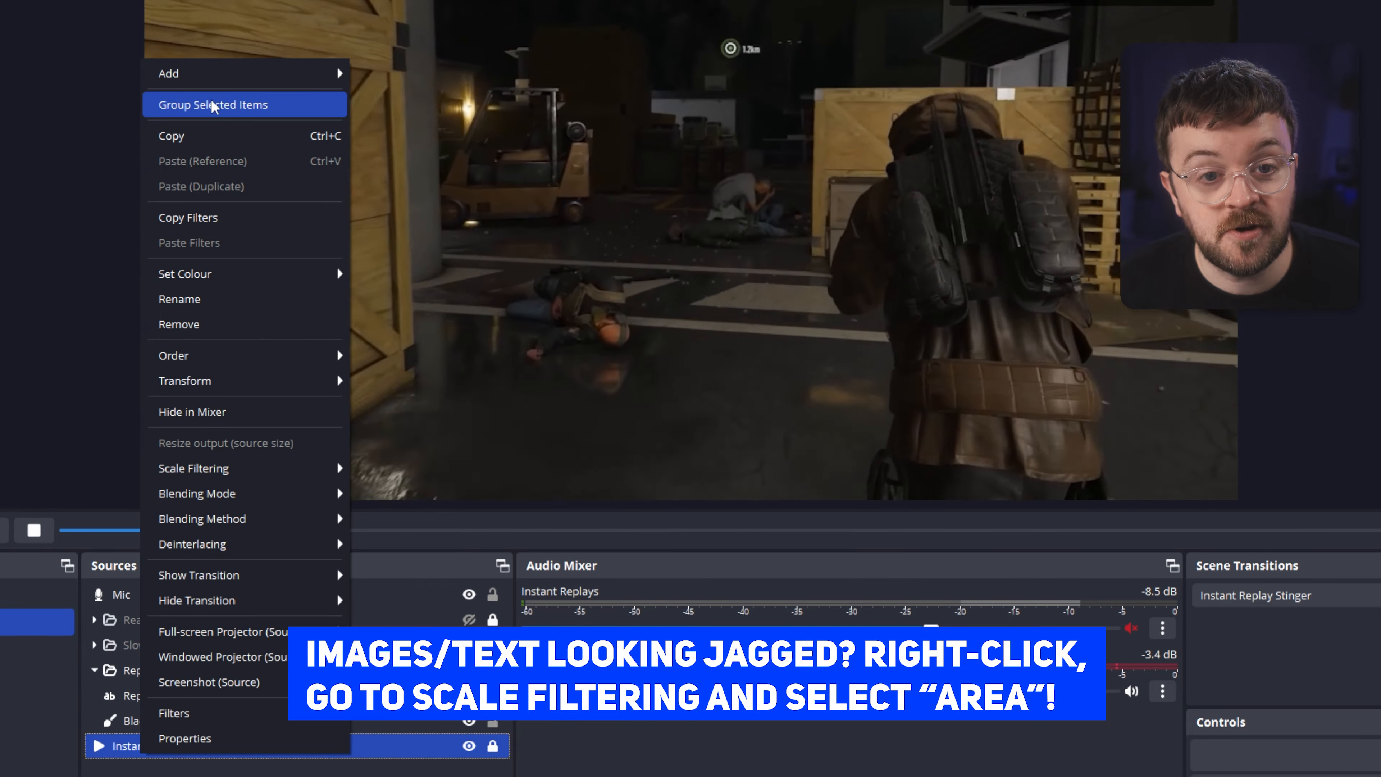
{"action": "key", "text": "Escape"}
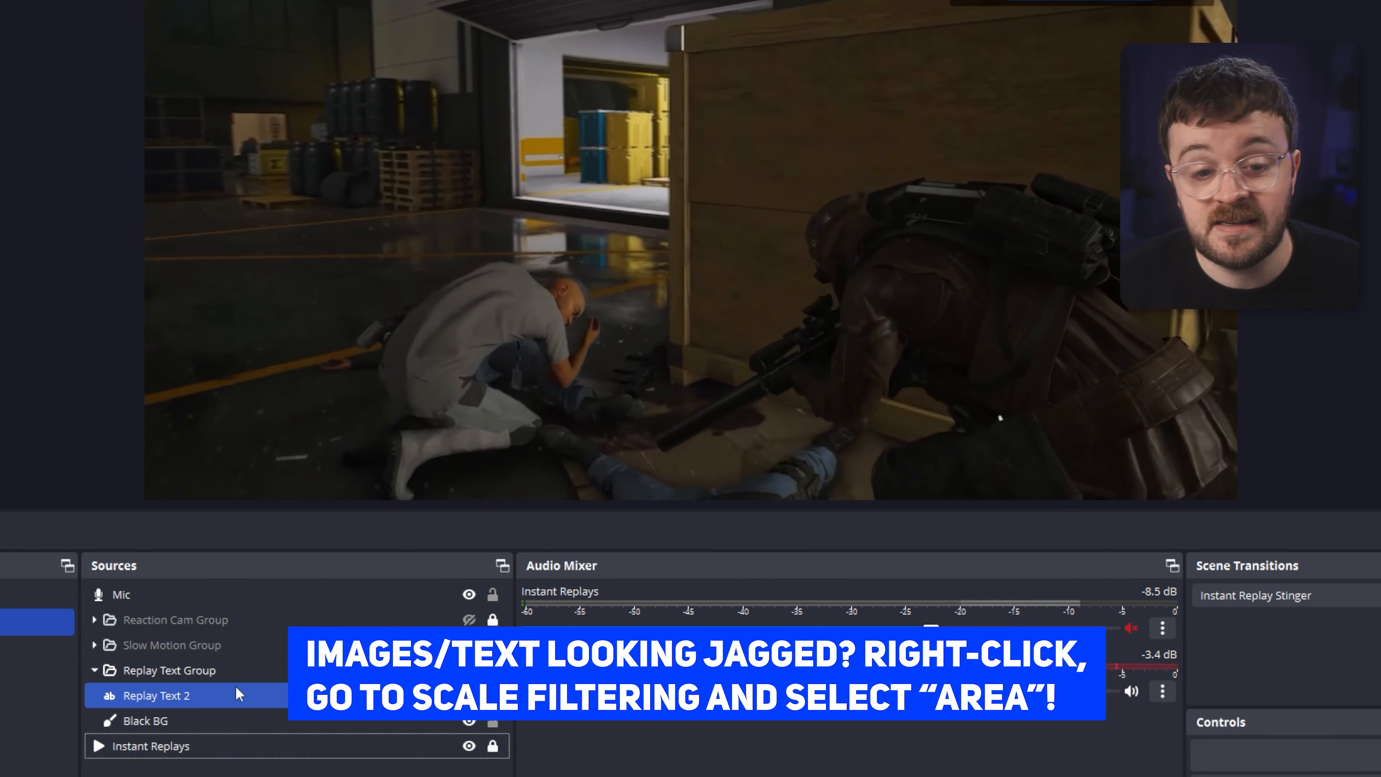
Expand the Slow Motion Group and review the filters on Instant Replays (Slow Motion).
{"action": "left_click", "coordinate": [256, 671]}
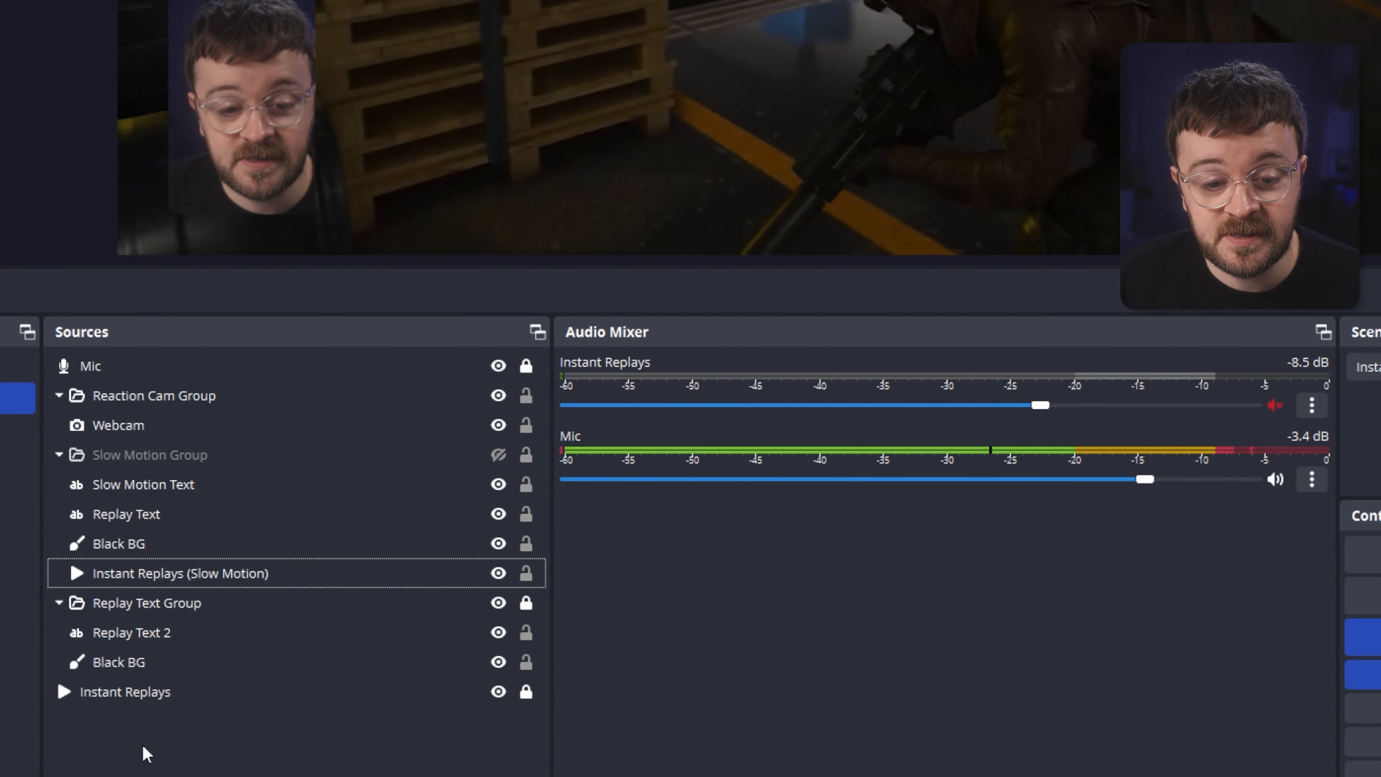
{"action": "left_click", "coordinate": [378, 614]}
{"action": "left_click", "coordinate": [187, 575]}
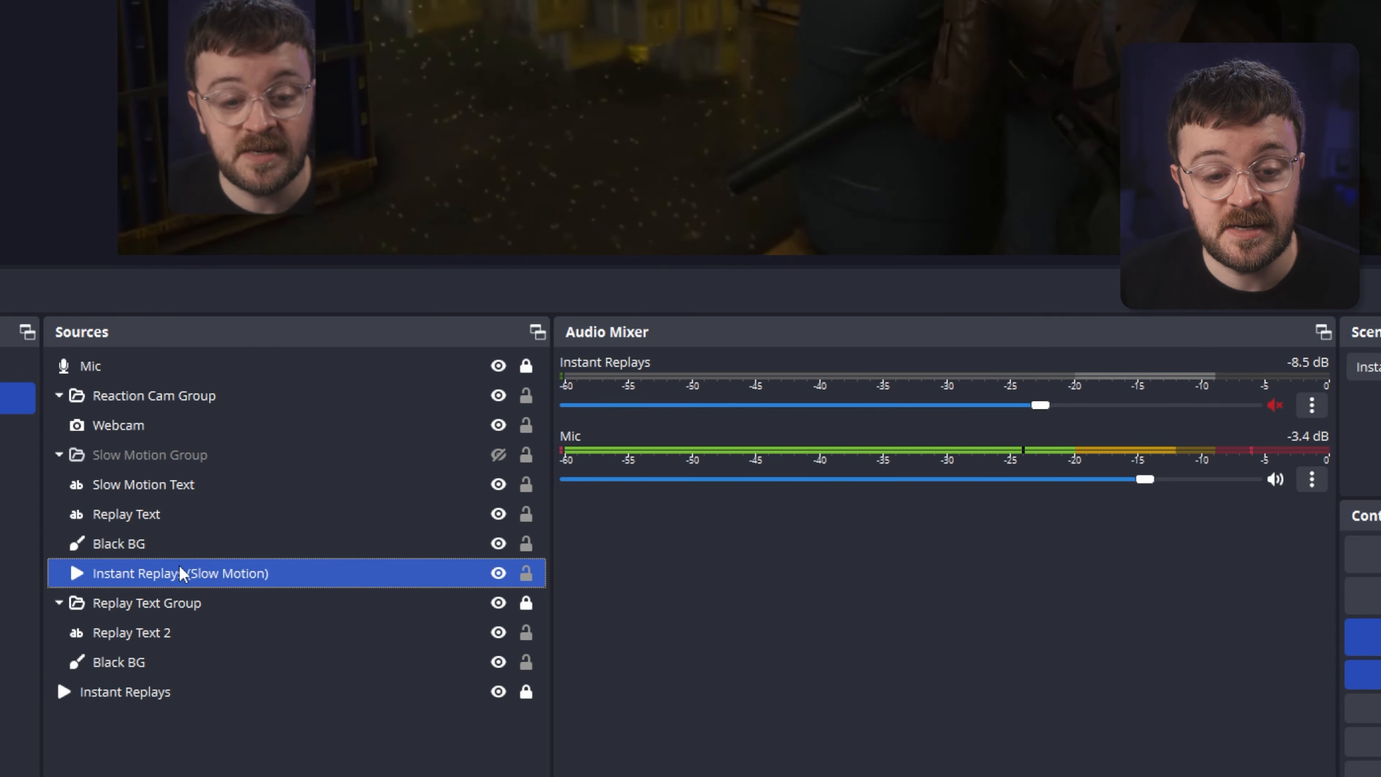
{"action": "right_click", "coordinate": [185, 573]}
{"action": "left_click", "coordinate": [240, 515]}
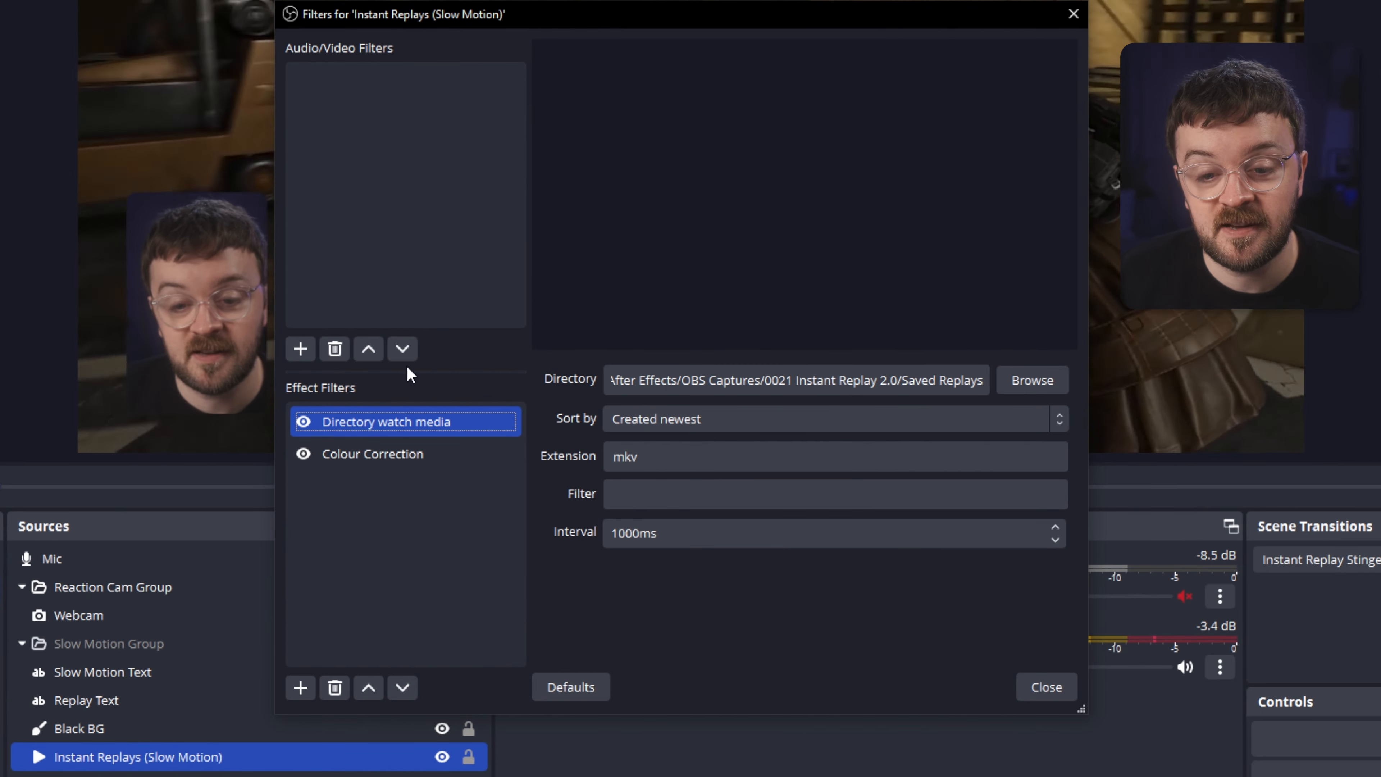
{"action": "left_click", "coordinate": [158, 740], "text": "ctrl"}
{"action": "left_click", "coordinate": [158, 741], "text": "ctrl"}
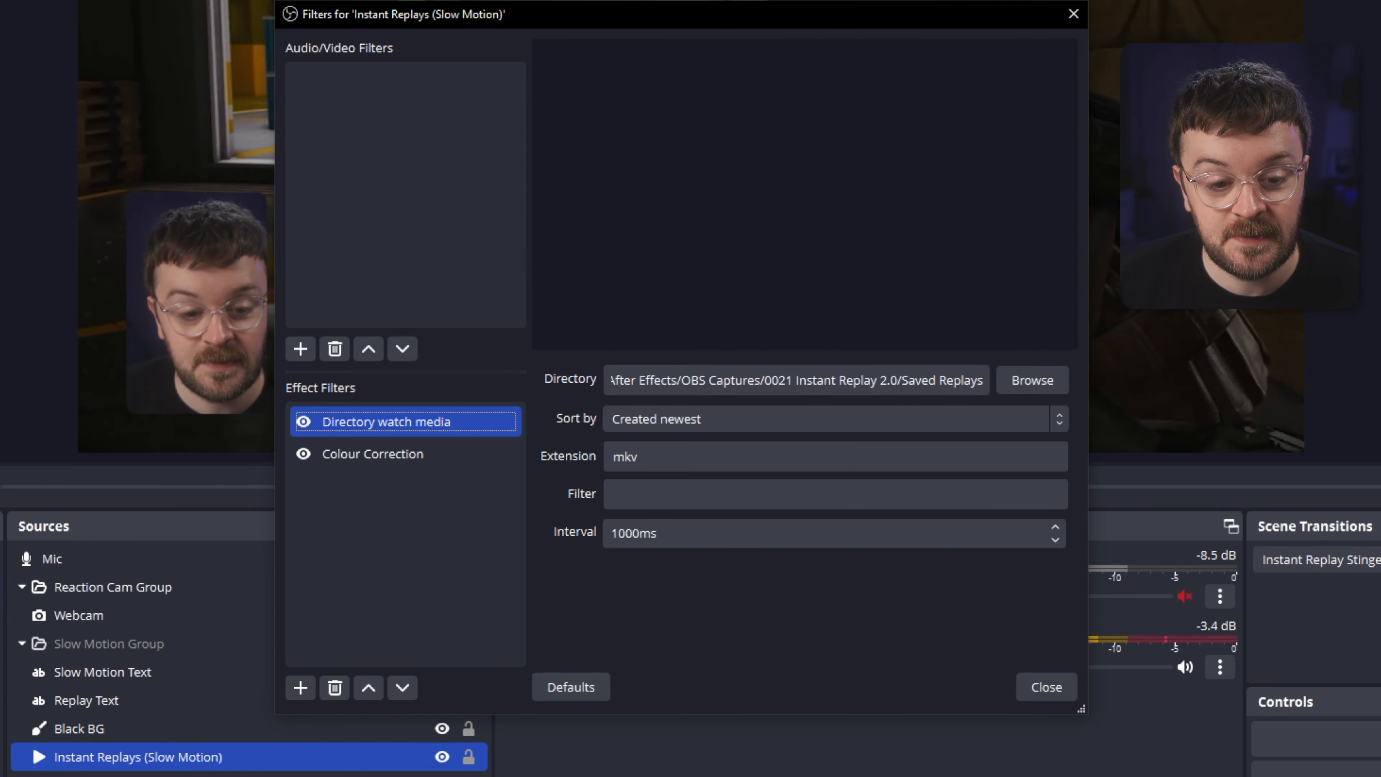
{"action": "left_click", "coordinate": [380, 454]}
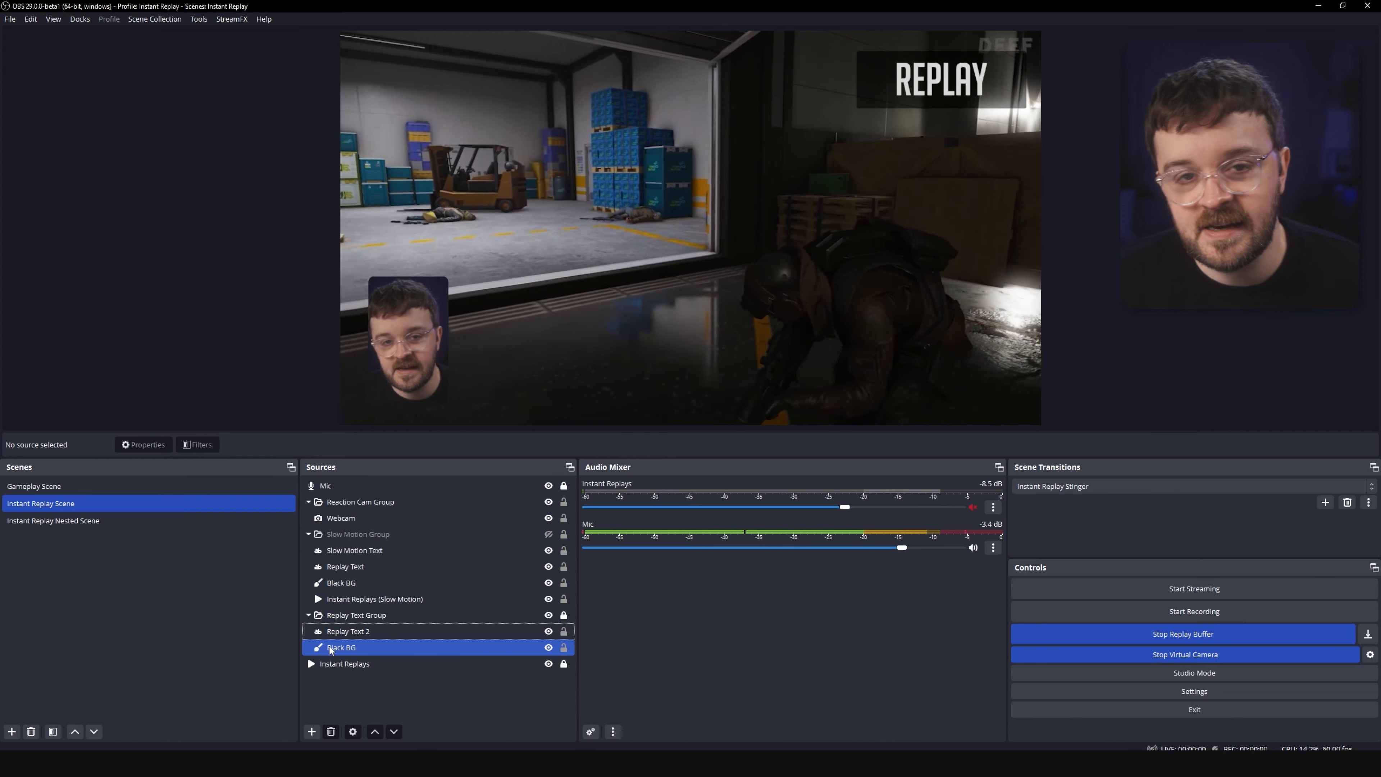
Copy Replay Text 2 and Black BG and paste duplicates of them into the Slow Motion Group.
{"action": "left_click", "coordinate": [330, 648]}
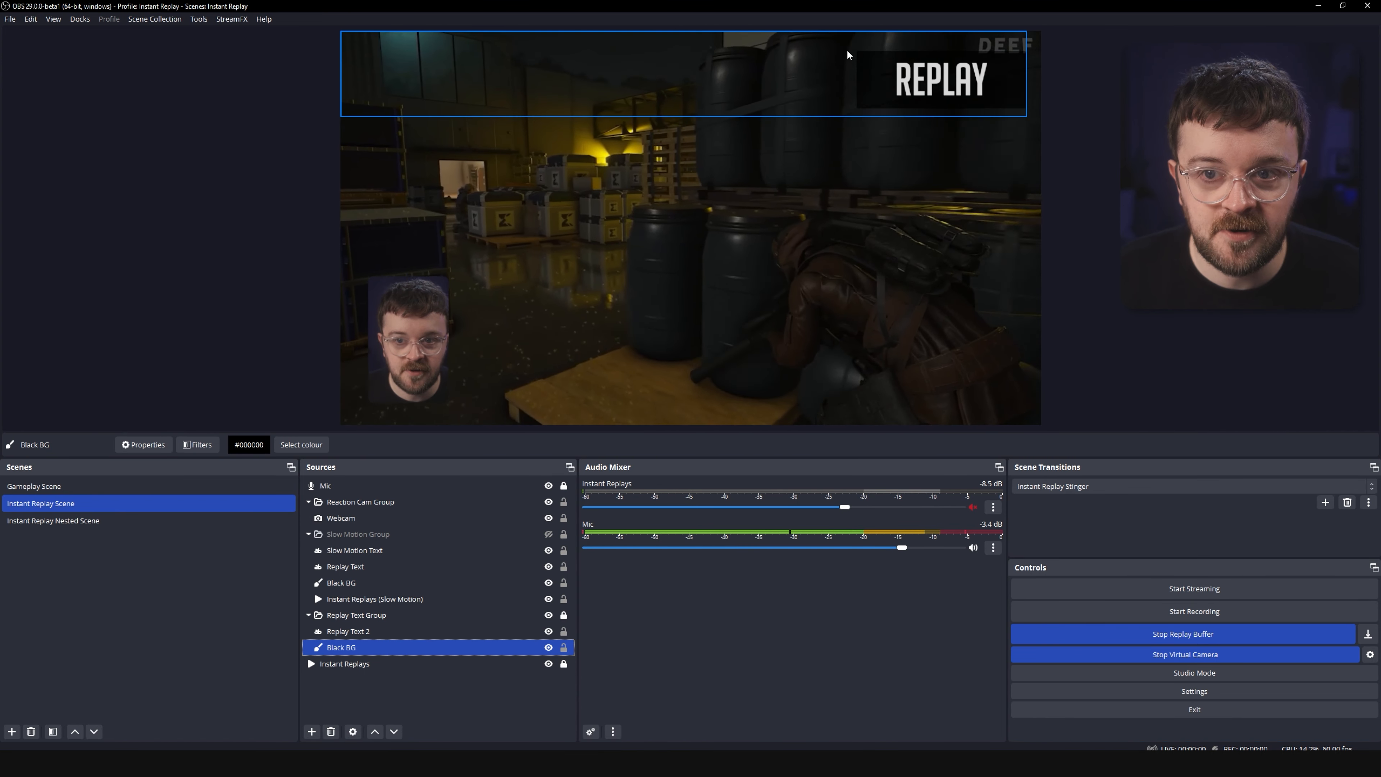
{"action": "left_click", "coordinate": [360, 632], "text": "ctrl"}
{"action": "right_click", "coordinate": [360, 634]}
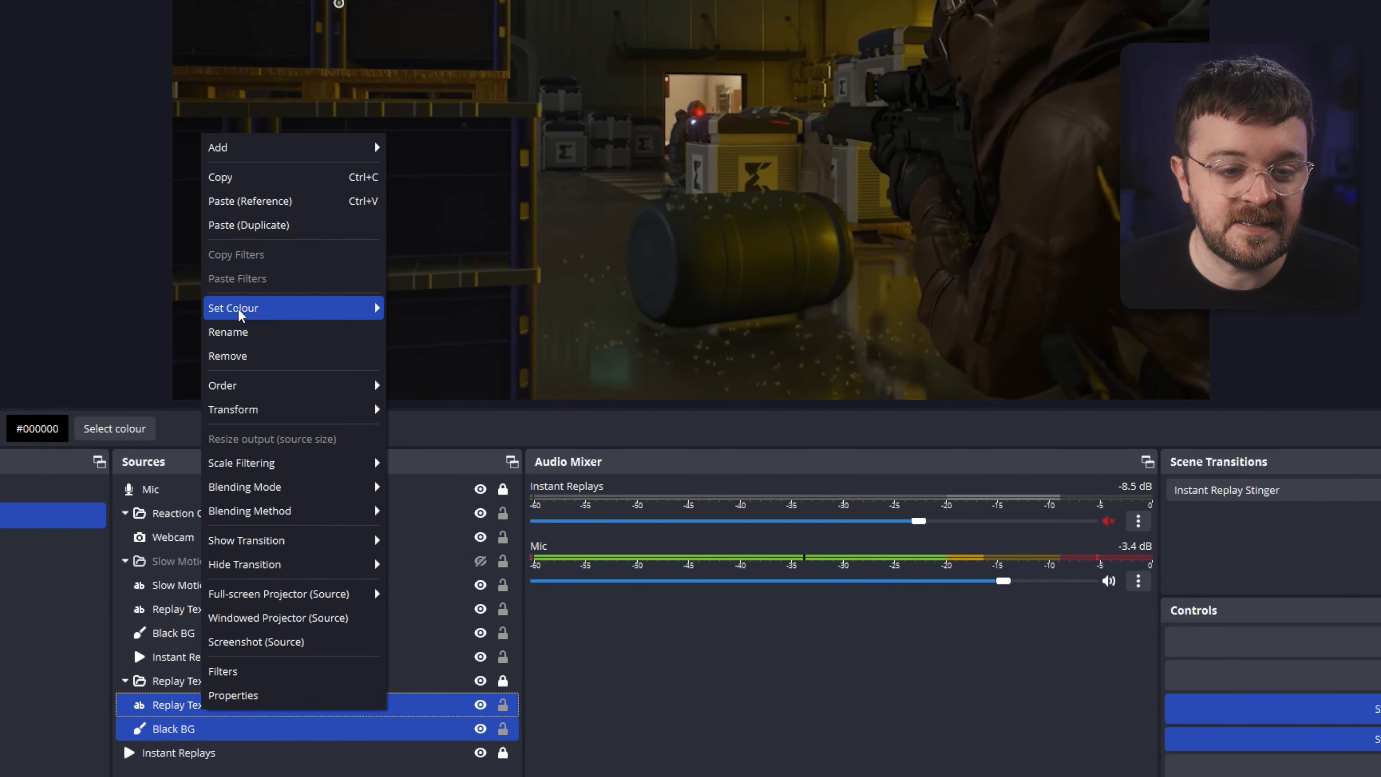
{"action": "left_click", "coordinate": [230, 179]}
{"action": "right_click", "coordinate": [197, 775]}
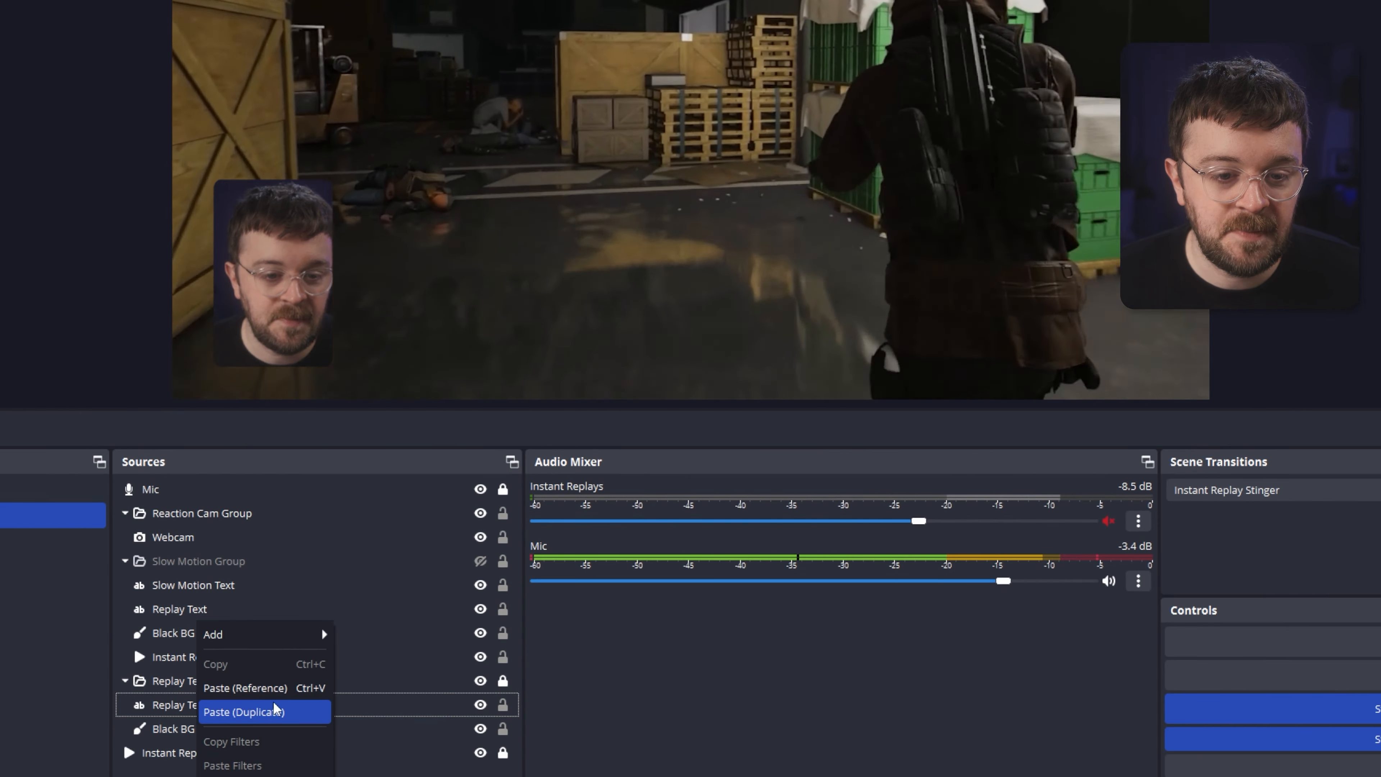
{"action": "left_click", "coordinate": [248, 713]}
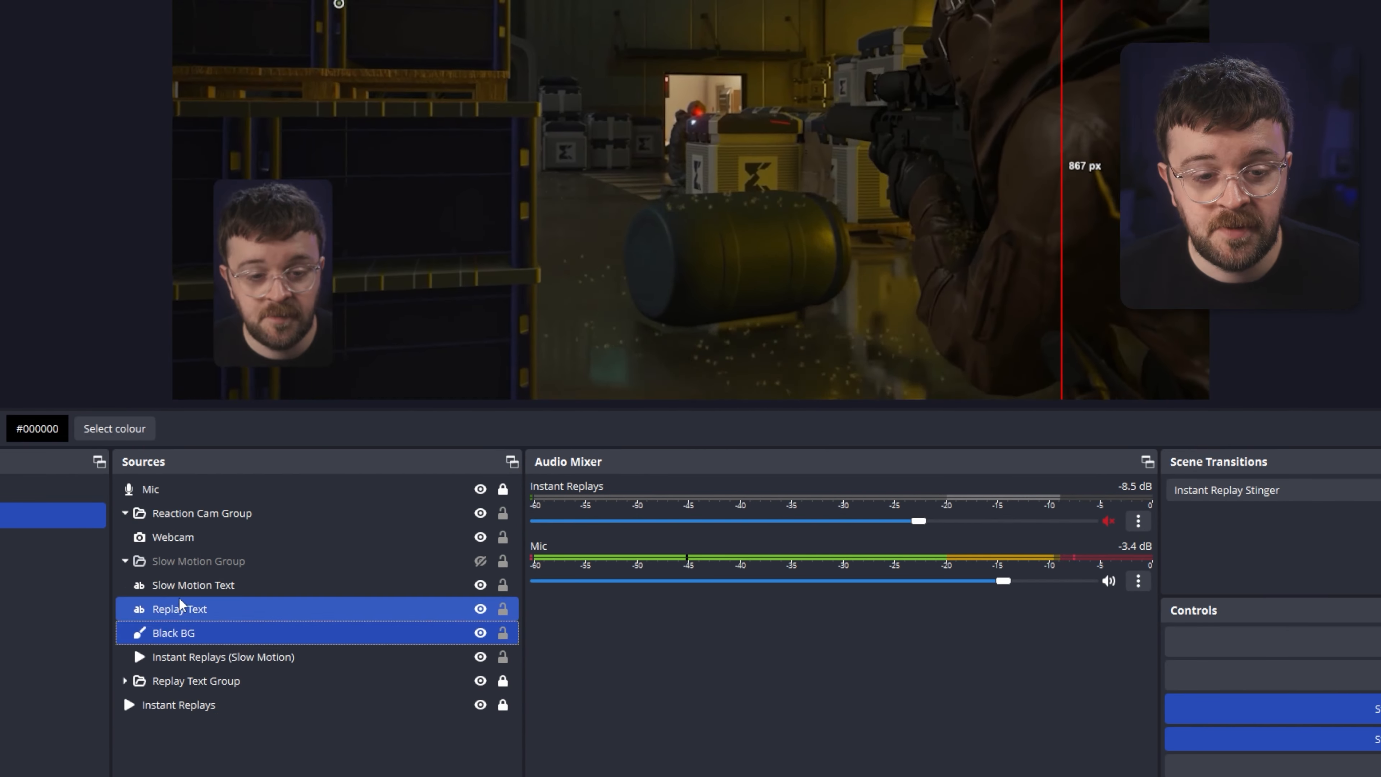
{"action": "left_click", "coordinate": [182, 610]}
{"action": "left_click", "coordinate": [210, 656], "text": "ctrl"}
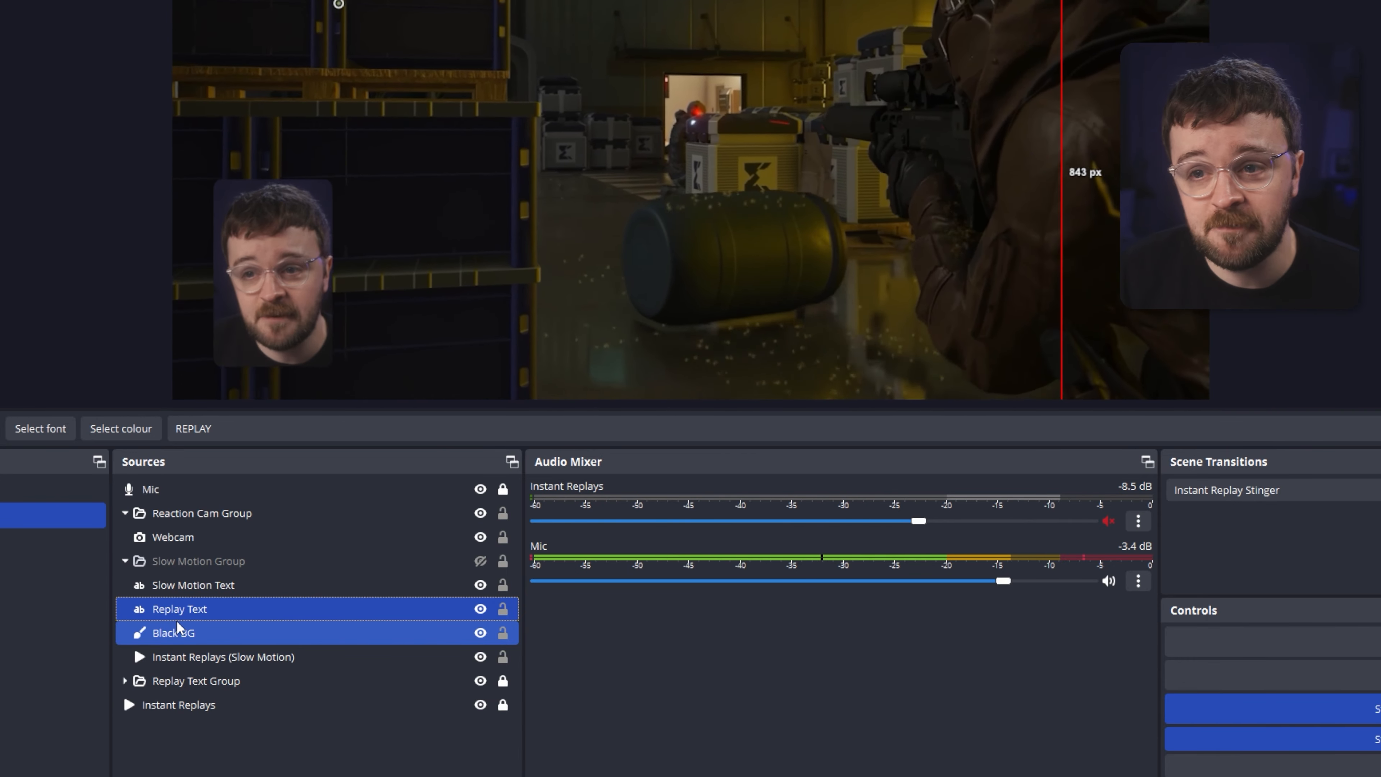
{"action": "left_click", "coordinate": [177, 620]}
{"action": "left_click", "coordinate": [222, 682], "text": "ctrl"}
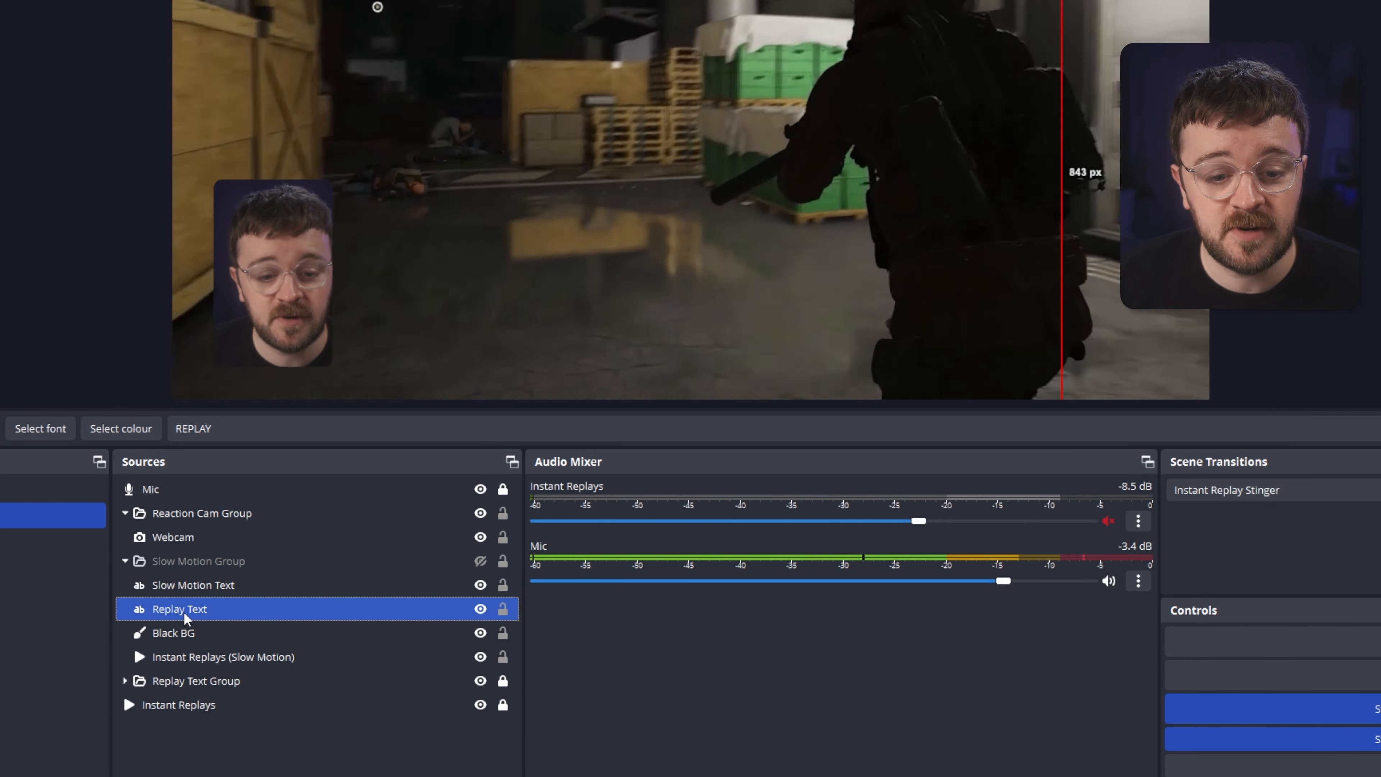
{"action": "left_click", "coordinate": [207, 587]}
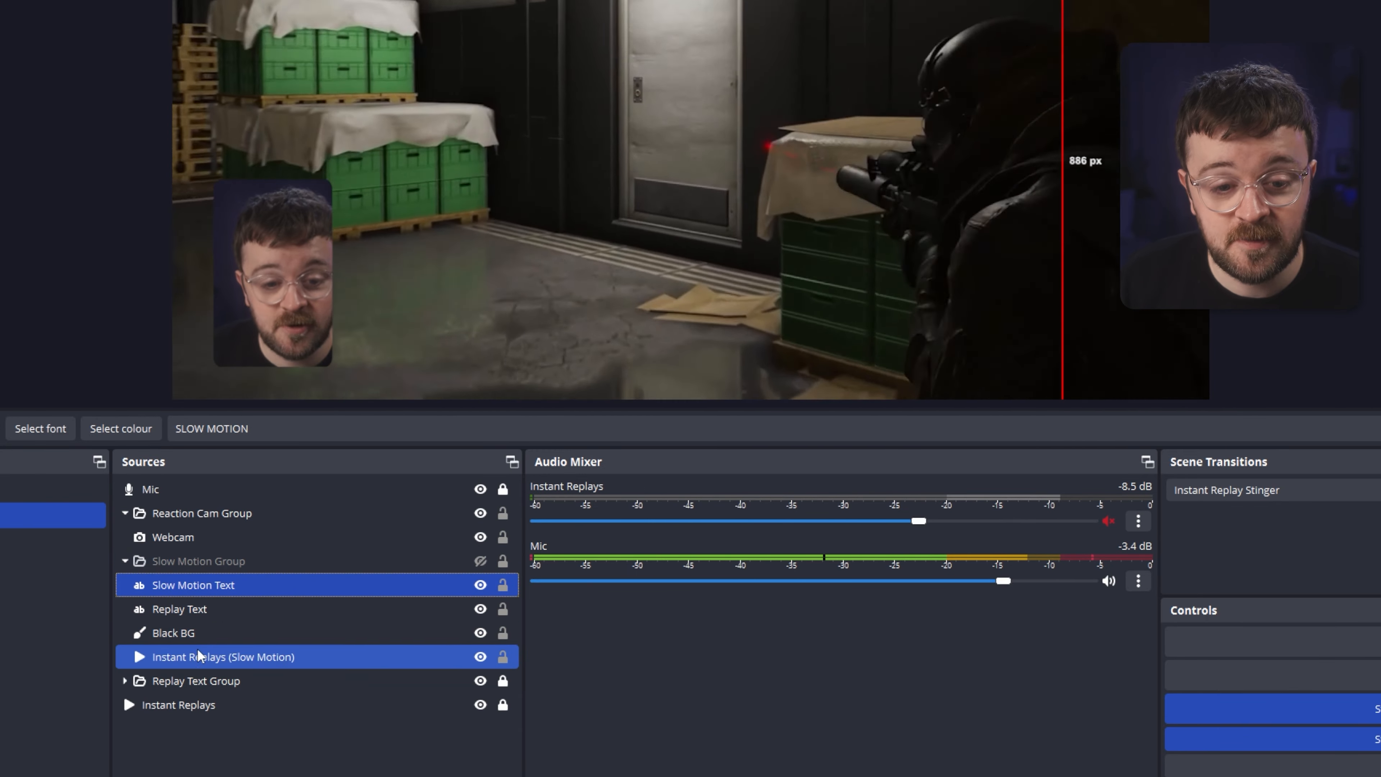
Set the Slow Motion Group's show transition to Stinger using instant-replay-splash.webm and confirm its properties.
{"action": "right_click", "coordinate": [179, 559]}
{"action": "mouse_move", "coordinate": [183, 402]}
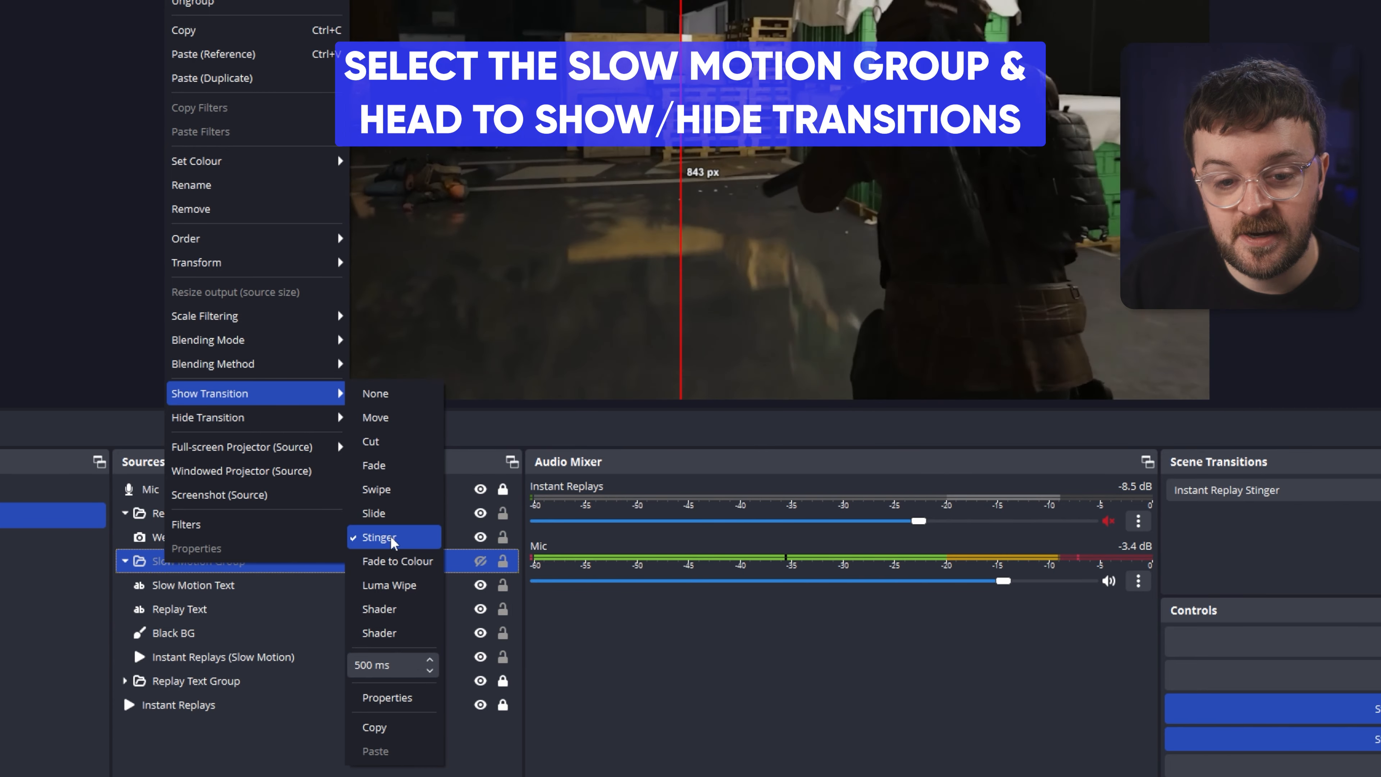
{"action": "left_click", "coordinate": [393, 538]}
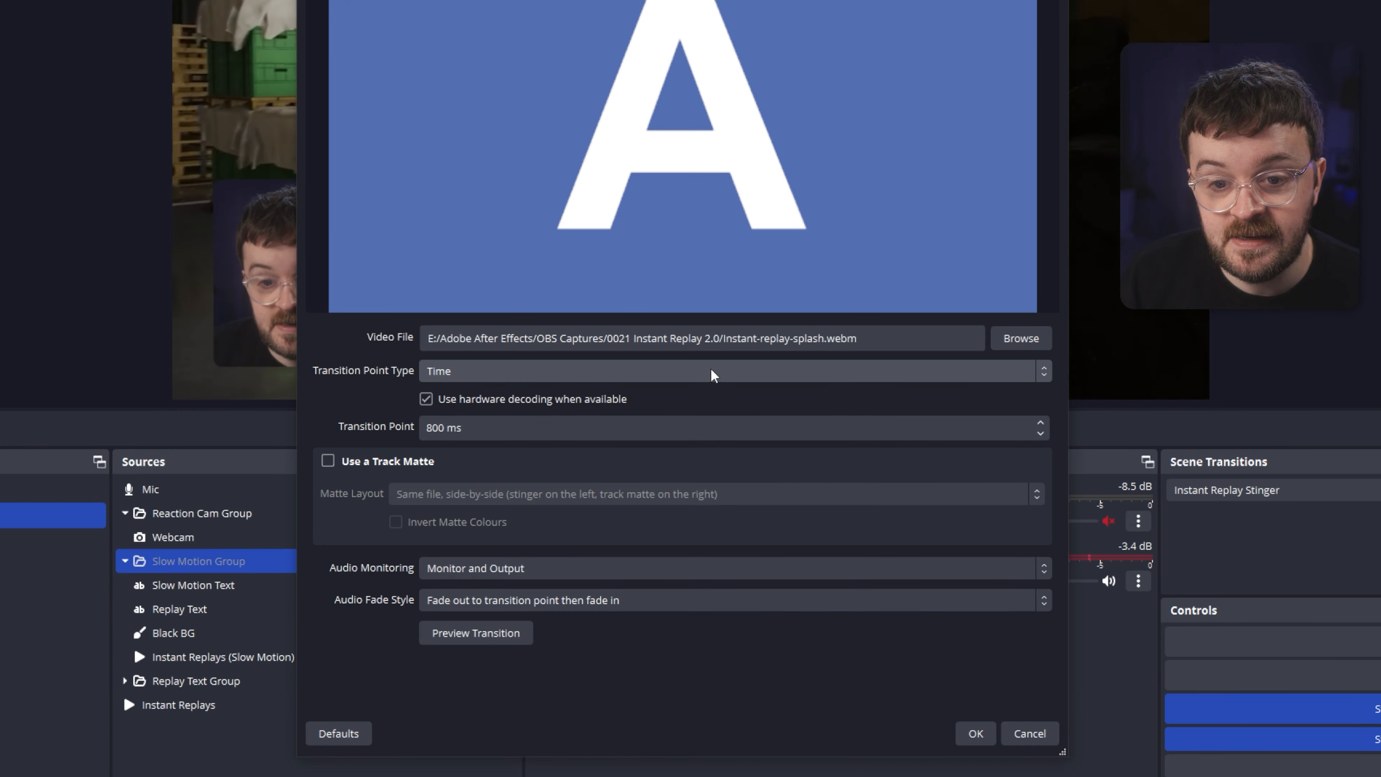
{"action": "left_click", "coordinate": [722, 342]}
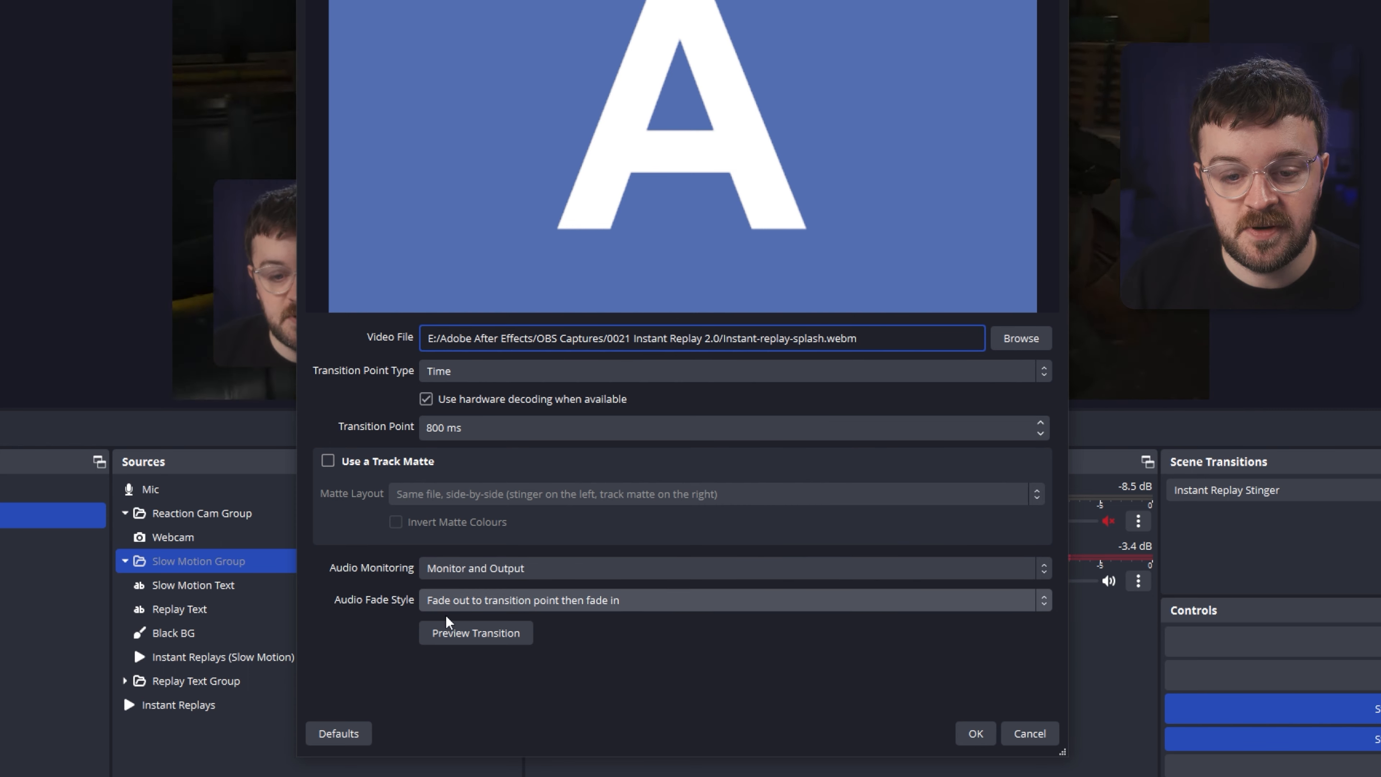
{"action": "left_click", "coordinate": [985, 735]}
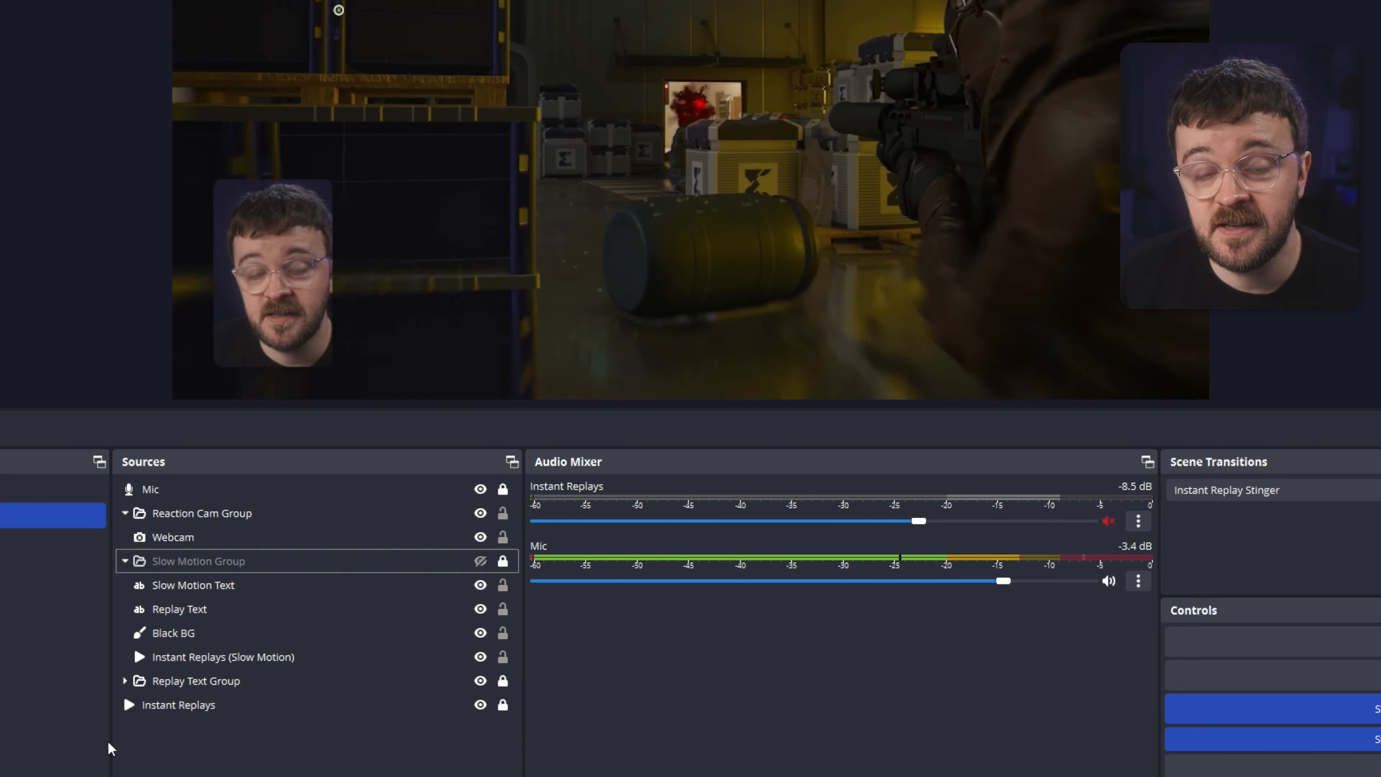
Inspect the show and hide transition settings of the Instant Replays source.
{"action": "left_click", "coordinate": [150, 713]}
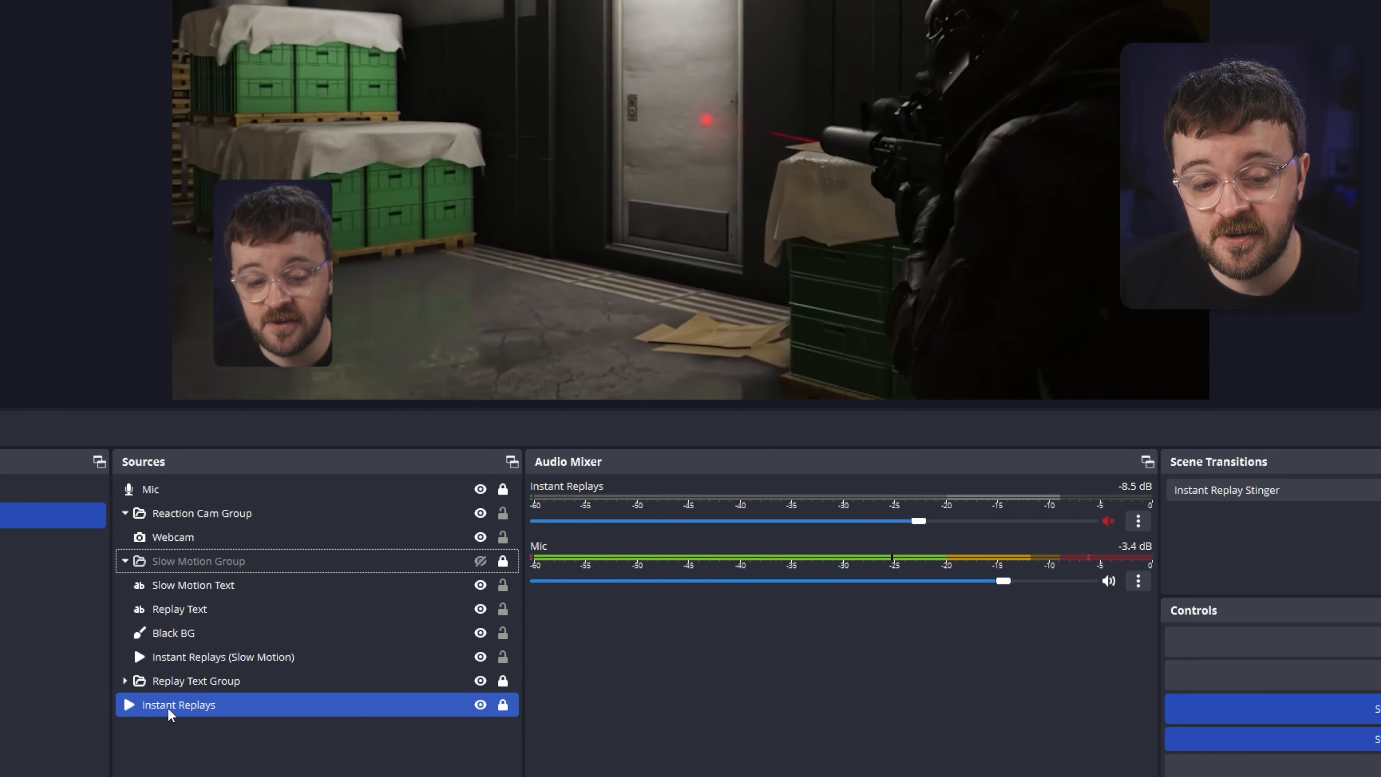
{"action": "right_click", "coordinate": [167, 708]}
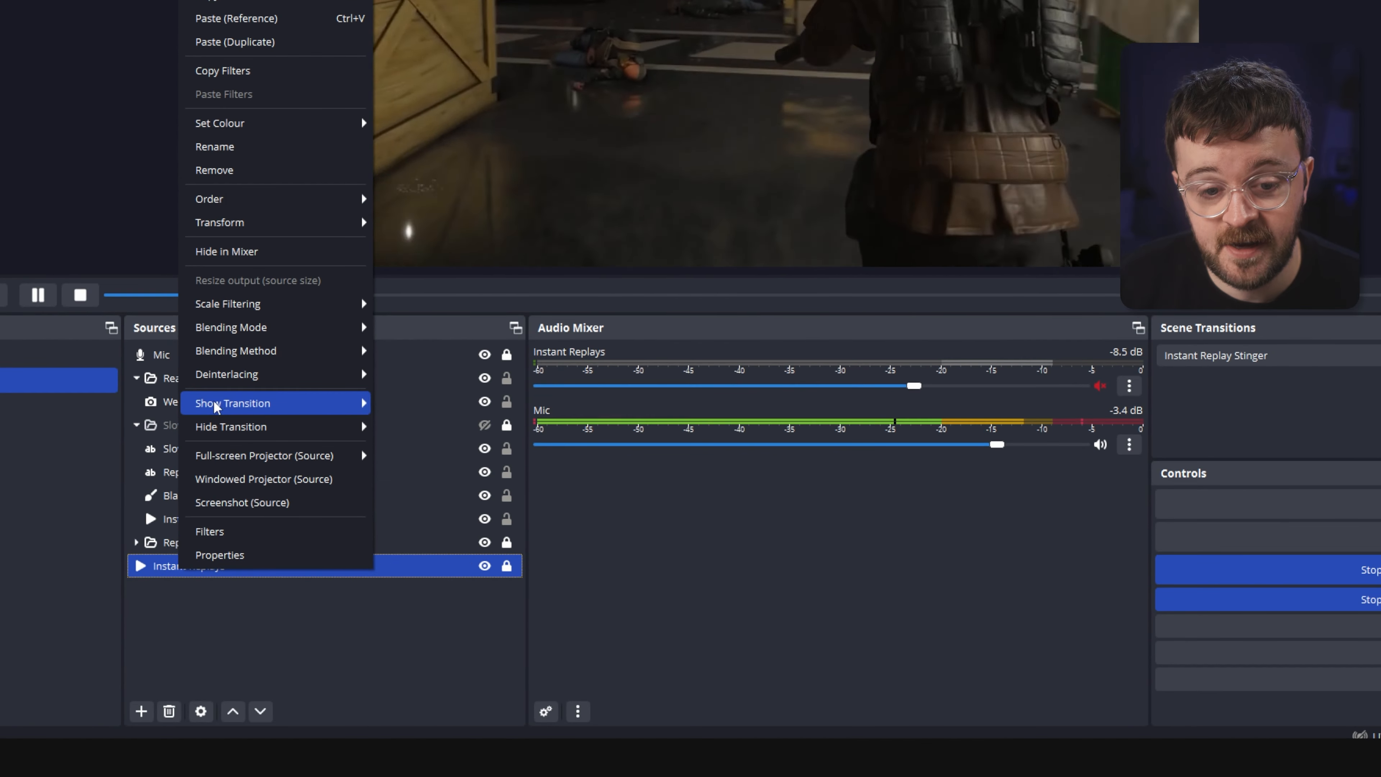
{"action": "mouse_move", "coordinate": [259, 403]}
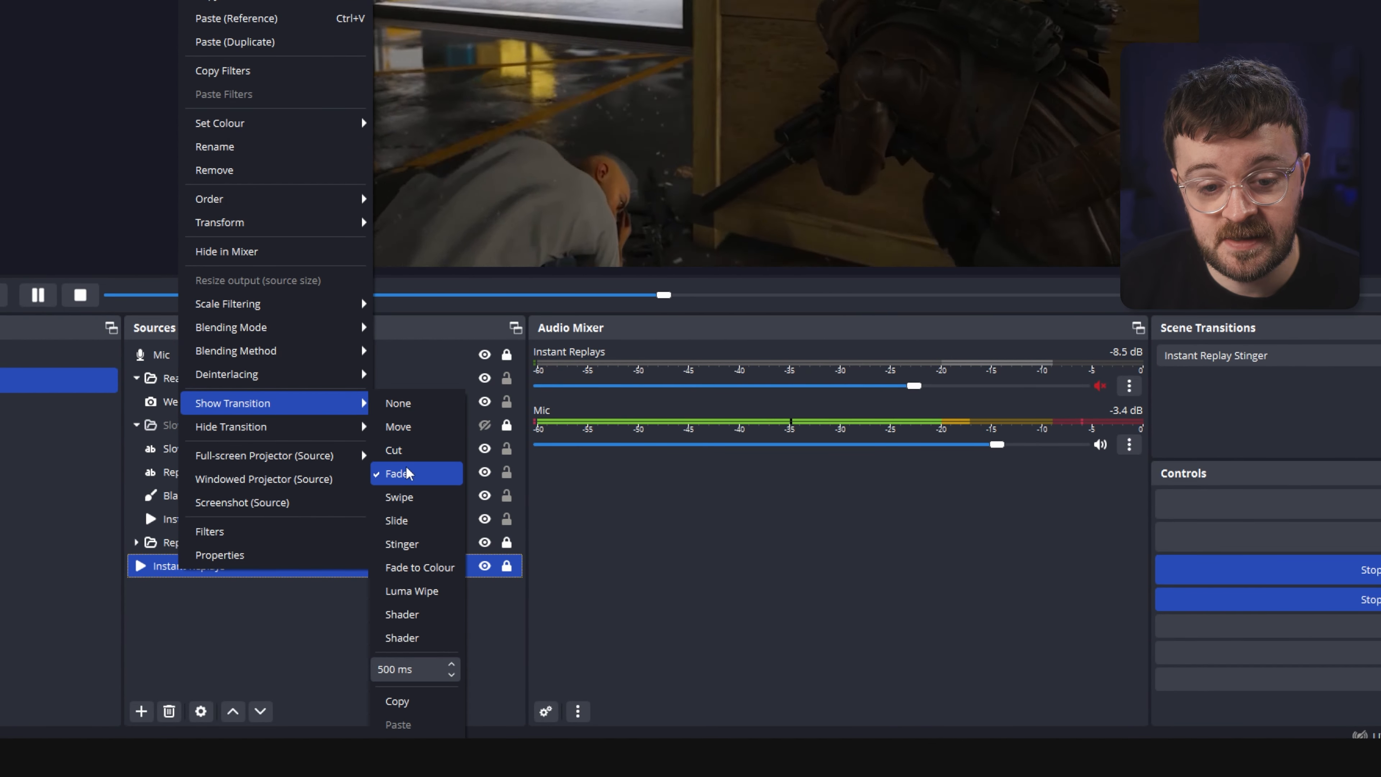
{"action": "mouse_move", "coordinate": [278, 431]}
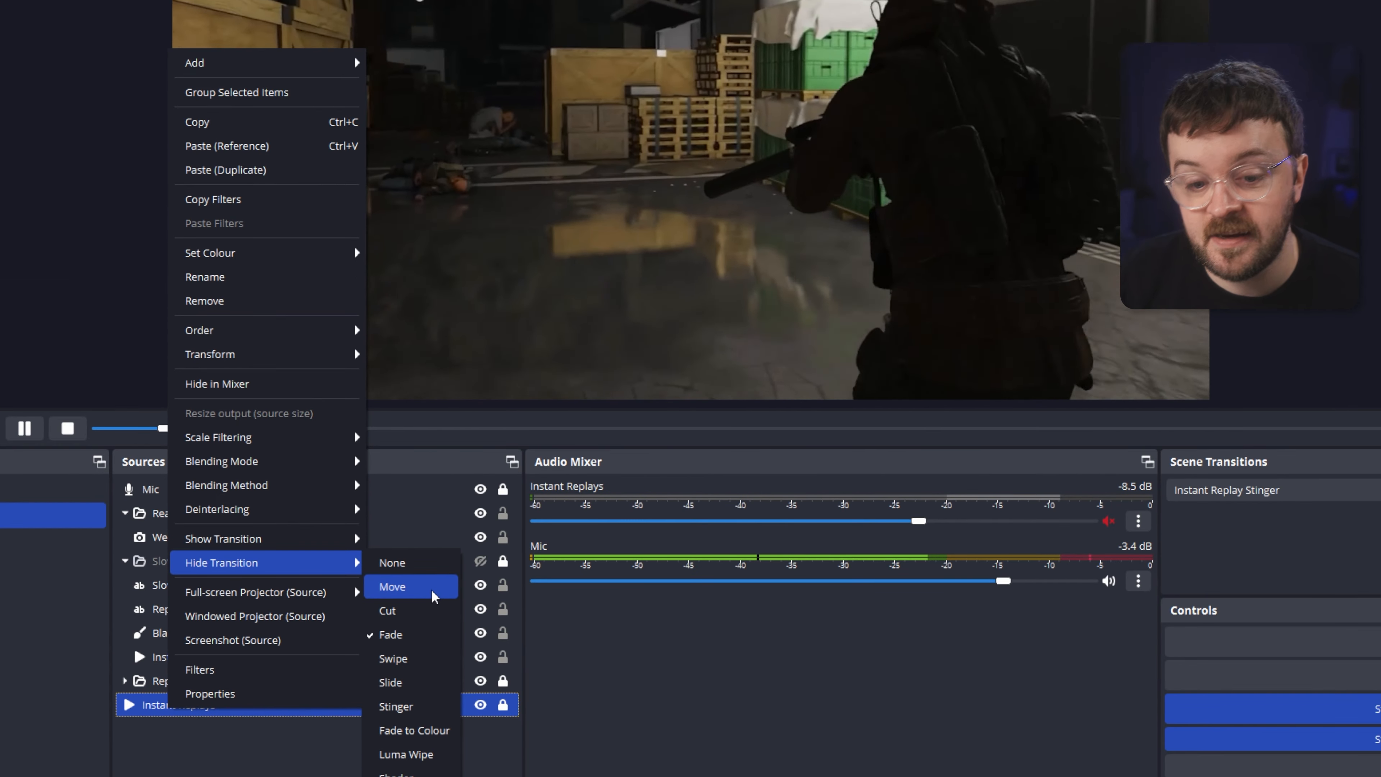
{"action": "left_click", "coordinate": [433, 595]}
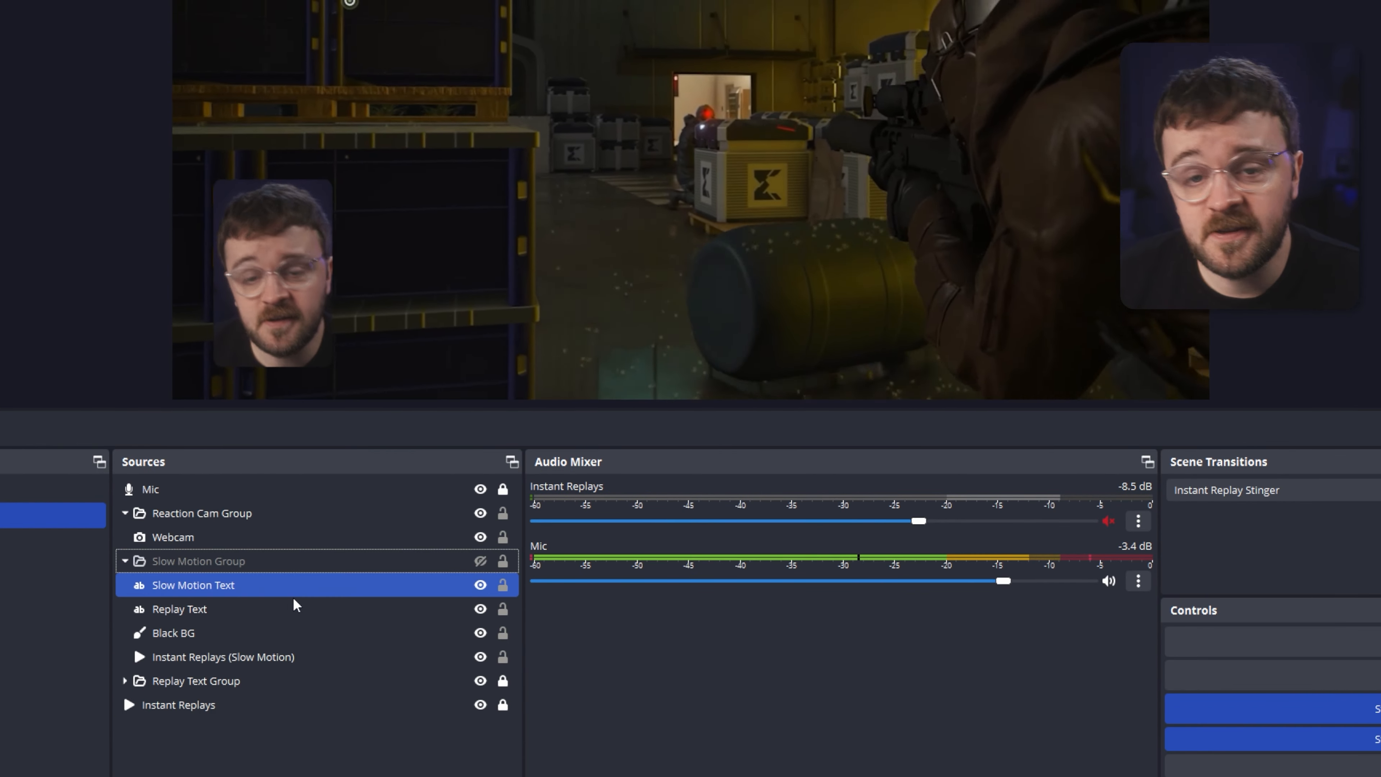
{"action": "left_click", "coordinate": [239, 565]}
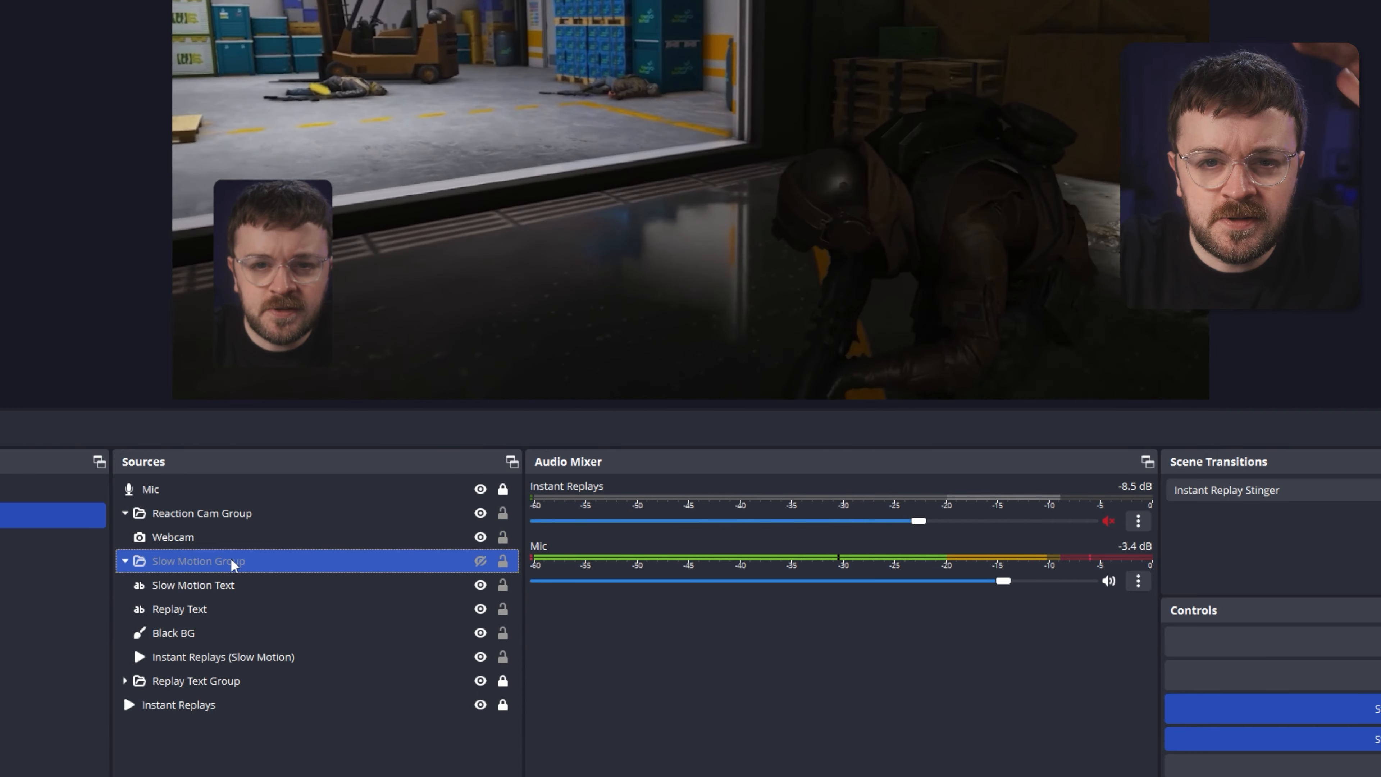
{"action": "left_click", "coordinate": [187, 585]}
{"action": "left_click", "coordinate": [166, 615]}
{"action": "left_click", "coordinate": [169, 561]}
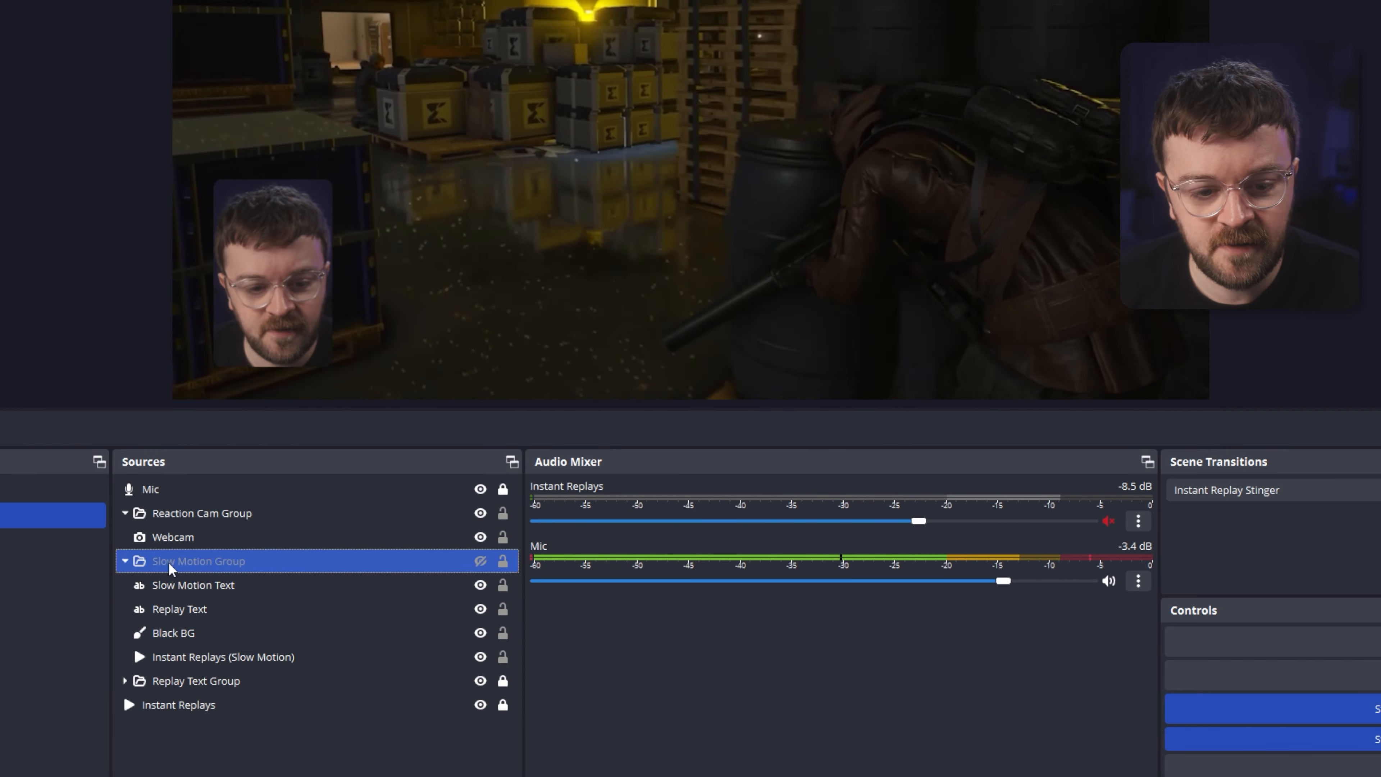
{"action": "left_click", "coordinate": [189, 634]}
{"action": "left_click", "coordinate": [190, 584]}
{"action": "left_click", "coordinate": [206, 561]}
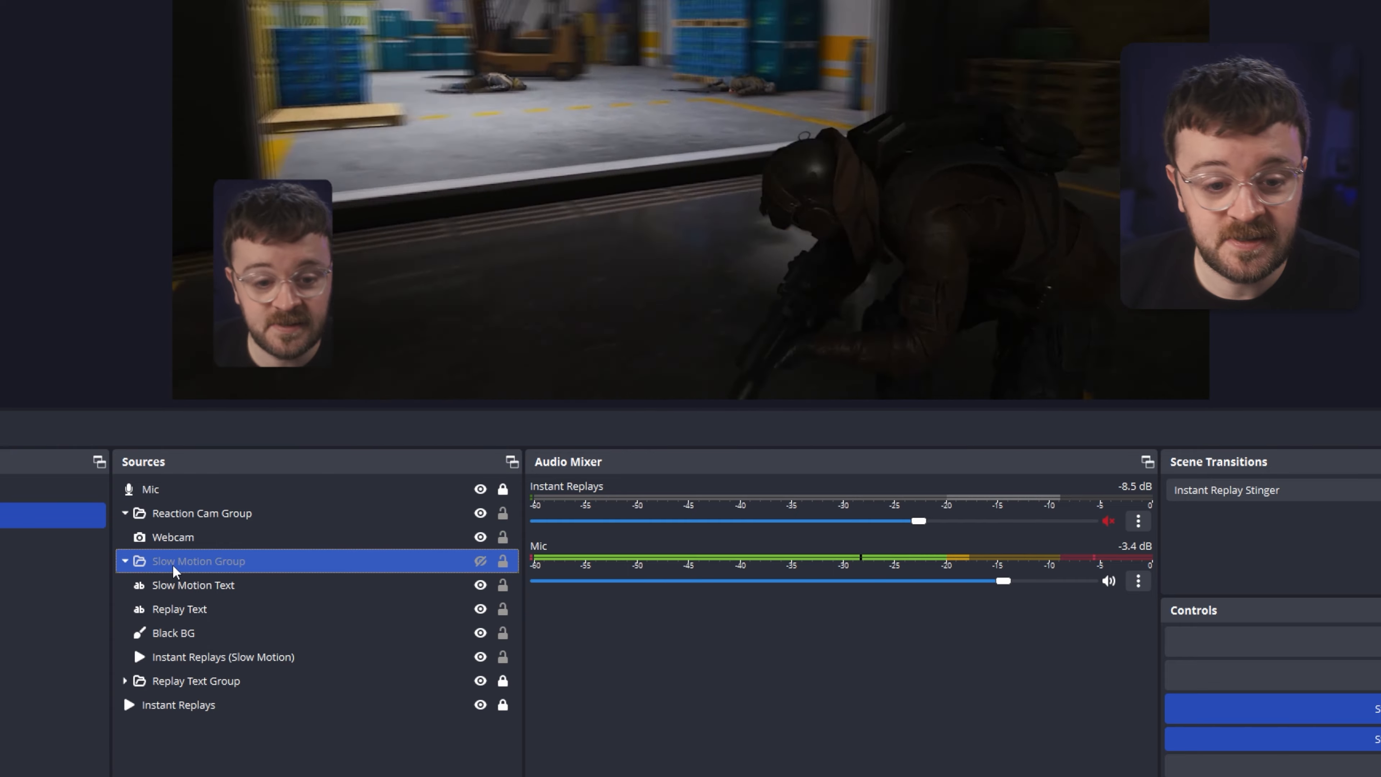
Add a colour source named Transparent and move it into the Slow Motion Group below Instant Replays (Slow Motion).
{"action": "right_click", "coordinate": [172, 560]}
{"action": "mouse_move", "coordinate": [331, 0]}
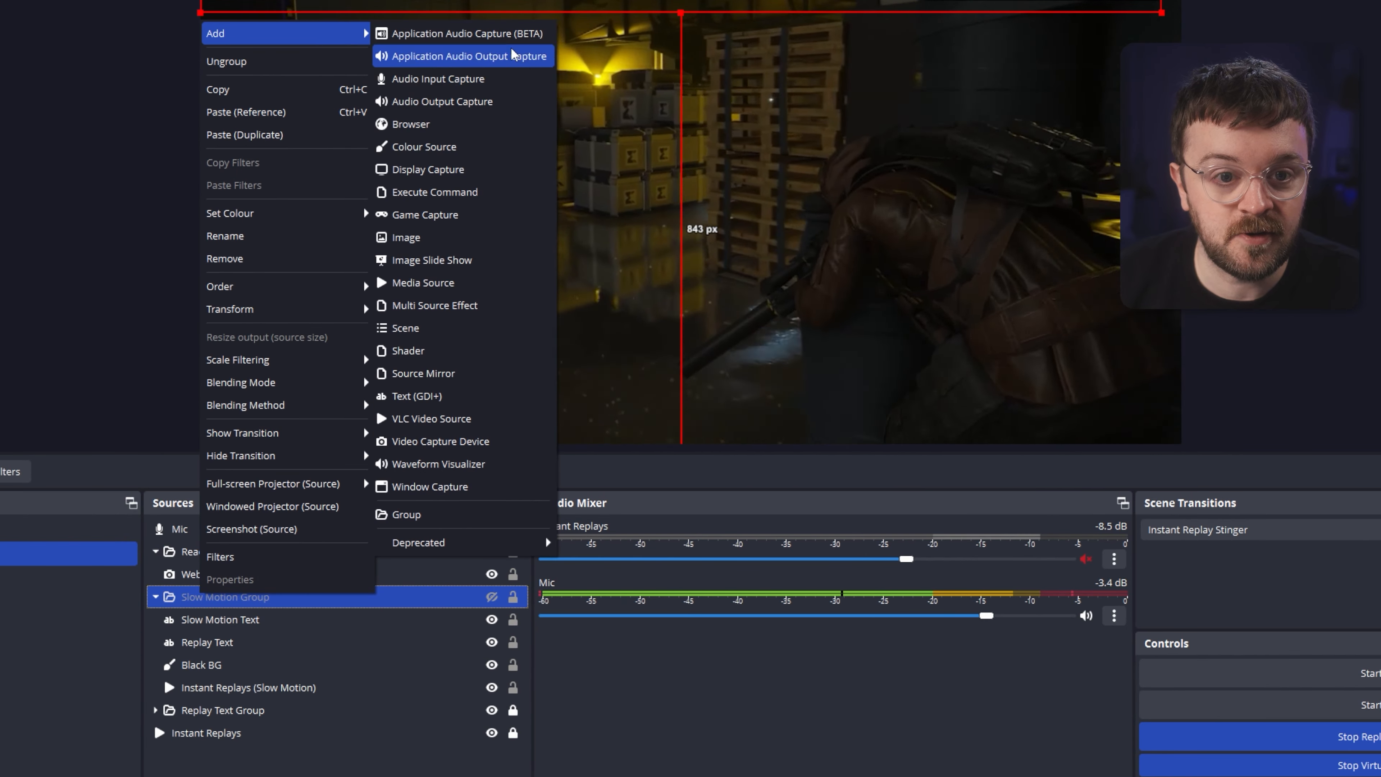
{"action": "left_click", "coordinate": [461, 147]}
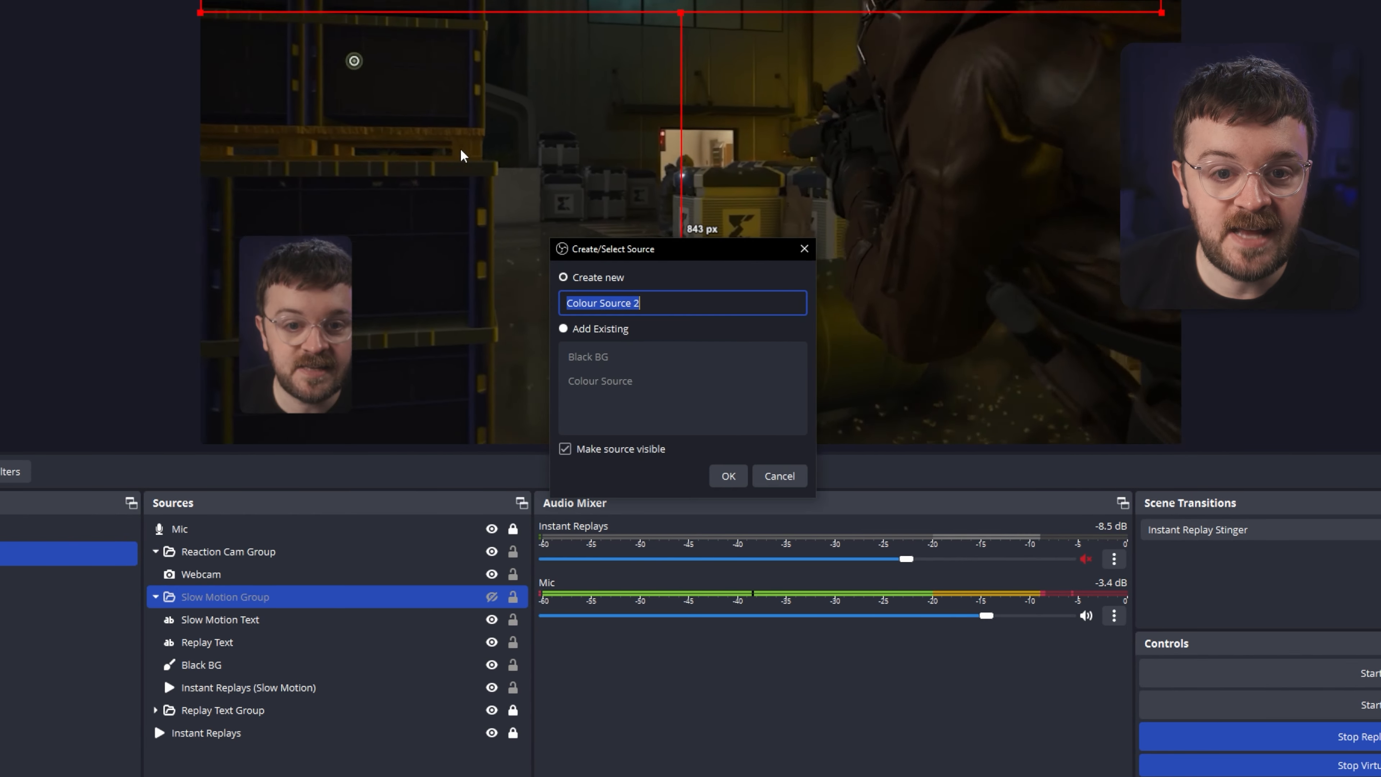
{"action": "type", "text": "Tran"}
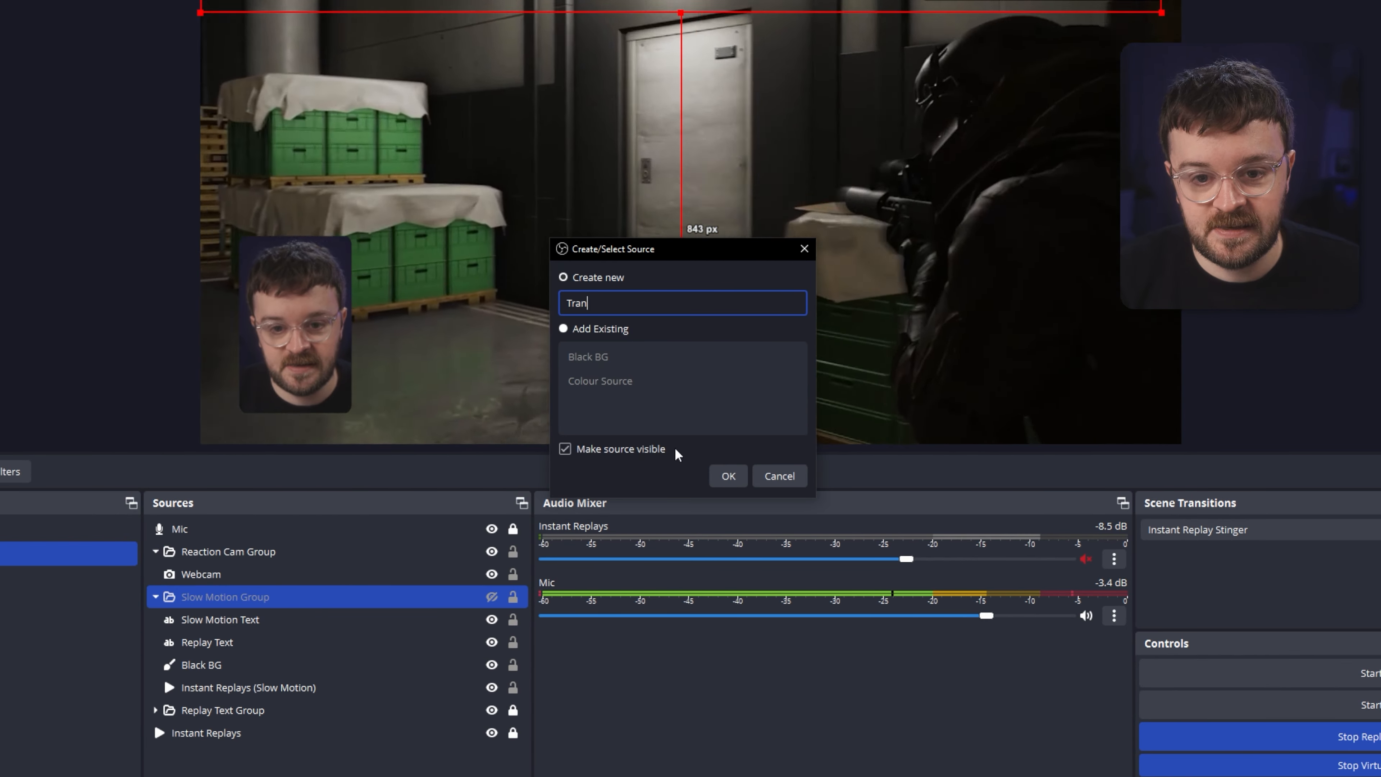
{"action": "type", "text": "sparent"}
{"action": "key", "text": "Return"}
{"action": "key", "text": "Return"}
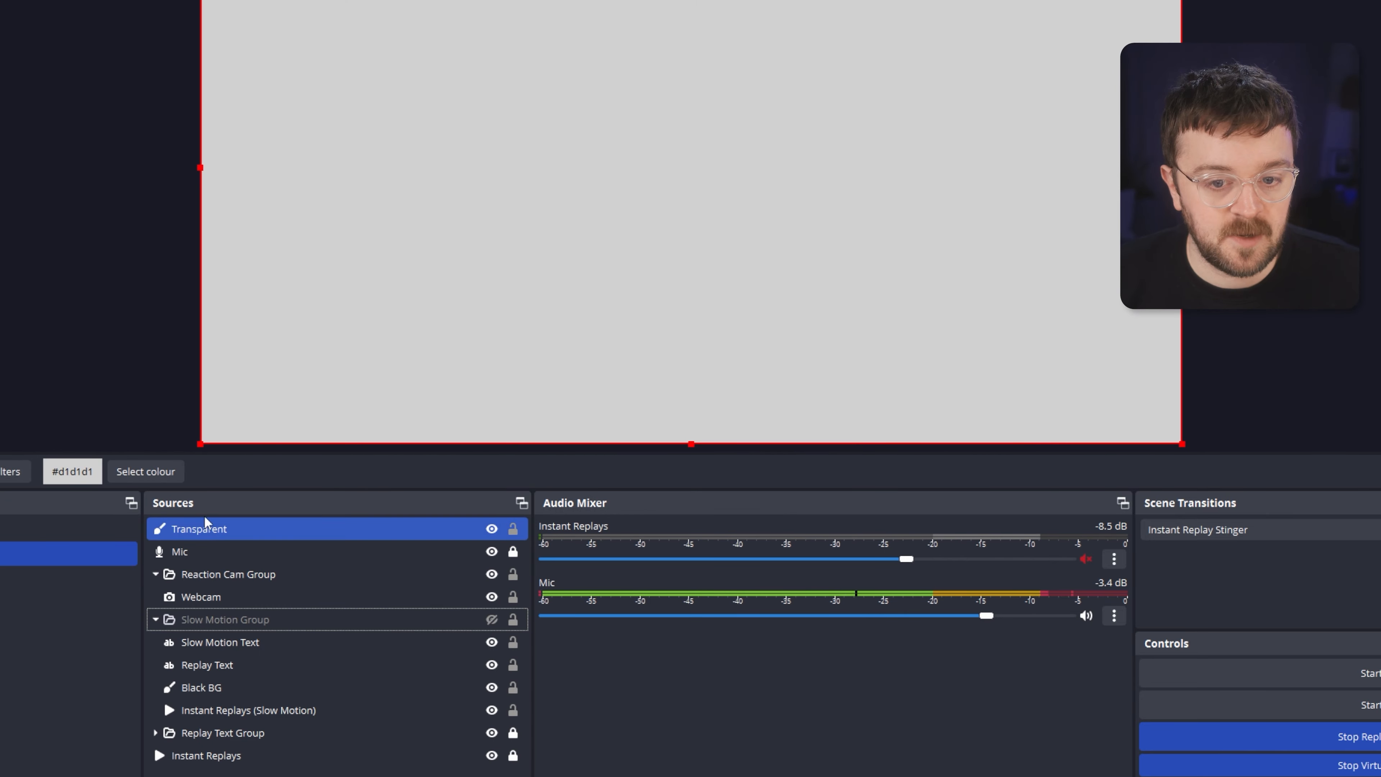
{"action": "left_click_drag", "start_coordinate": [188, 599], "coordinate": [272, 715]}
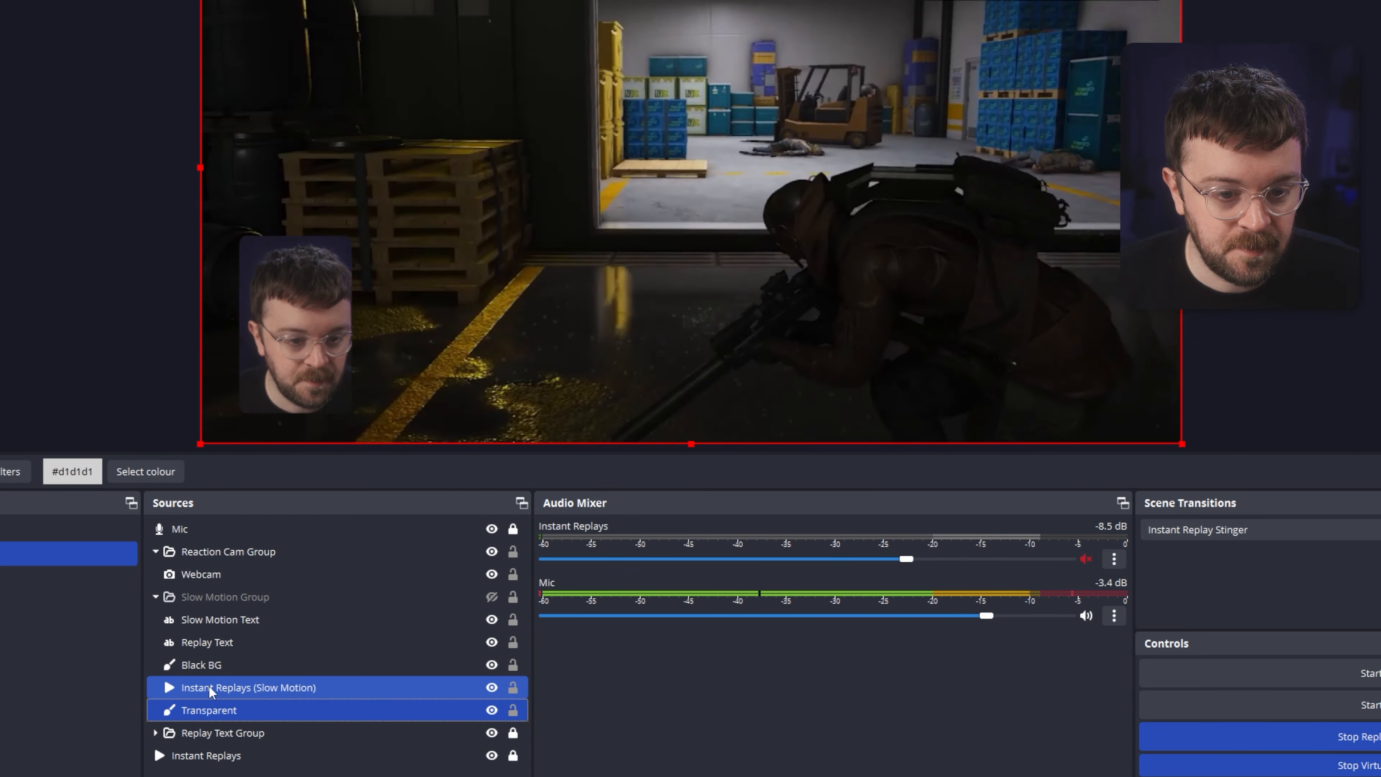
Add a Colour Correction filter to the Transparent source and set its opacity to 0.
{"action": "right_click", "coordinate": [216, 713]}
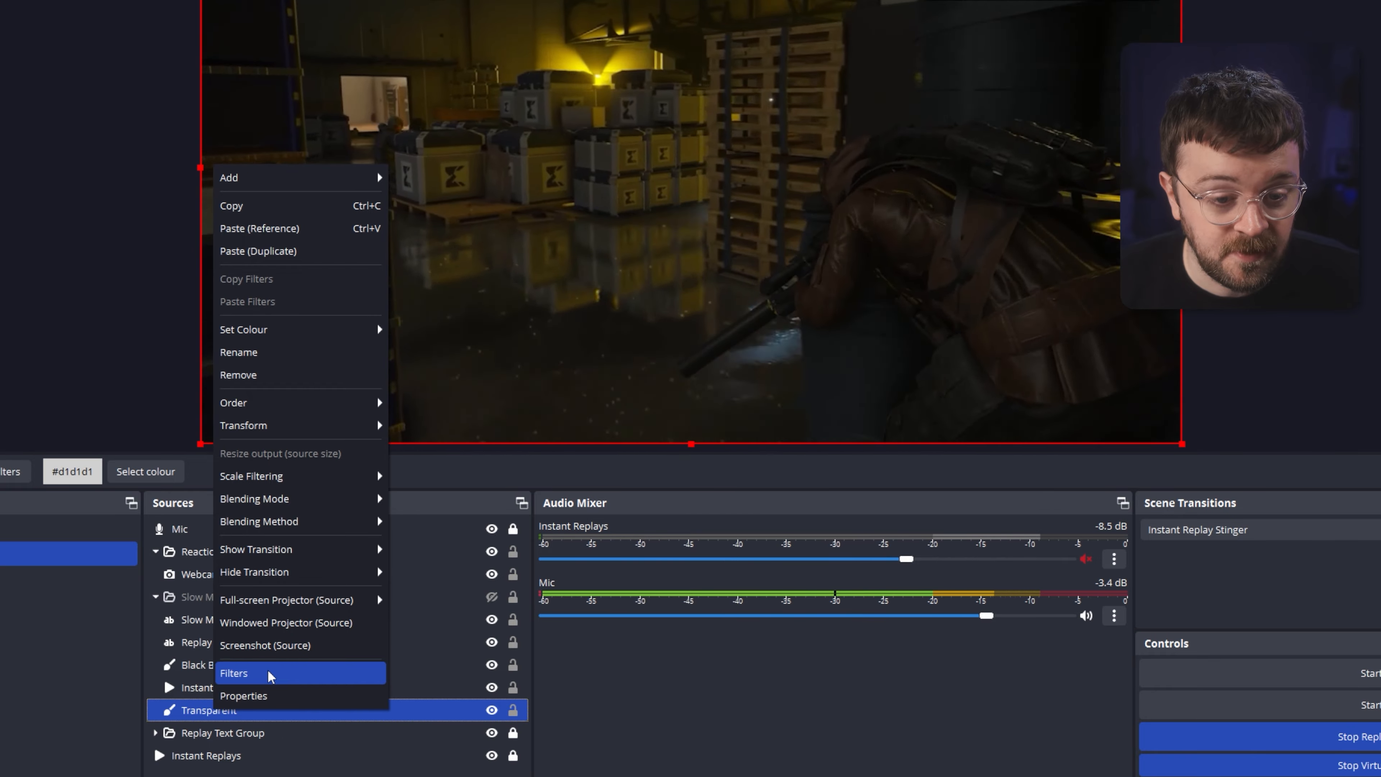
{"action": "left_click", "coordinate": [252, 675]}
{"action": "right_click", "coordinate": [455, 239]}
{"action": "mouse_move", "coordinate": [466, 254]}
{"action": "left_click", "coordinate": [620, 367]}
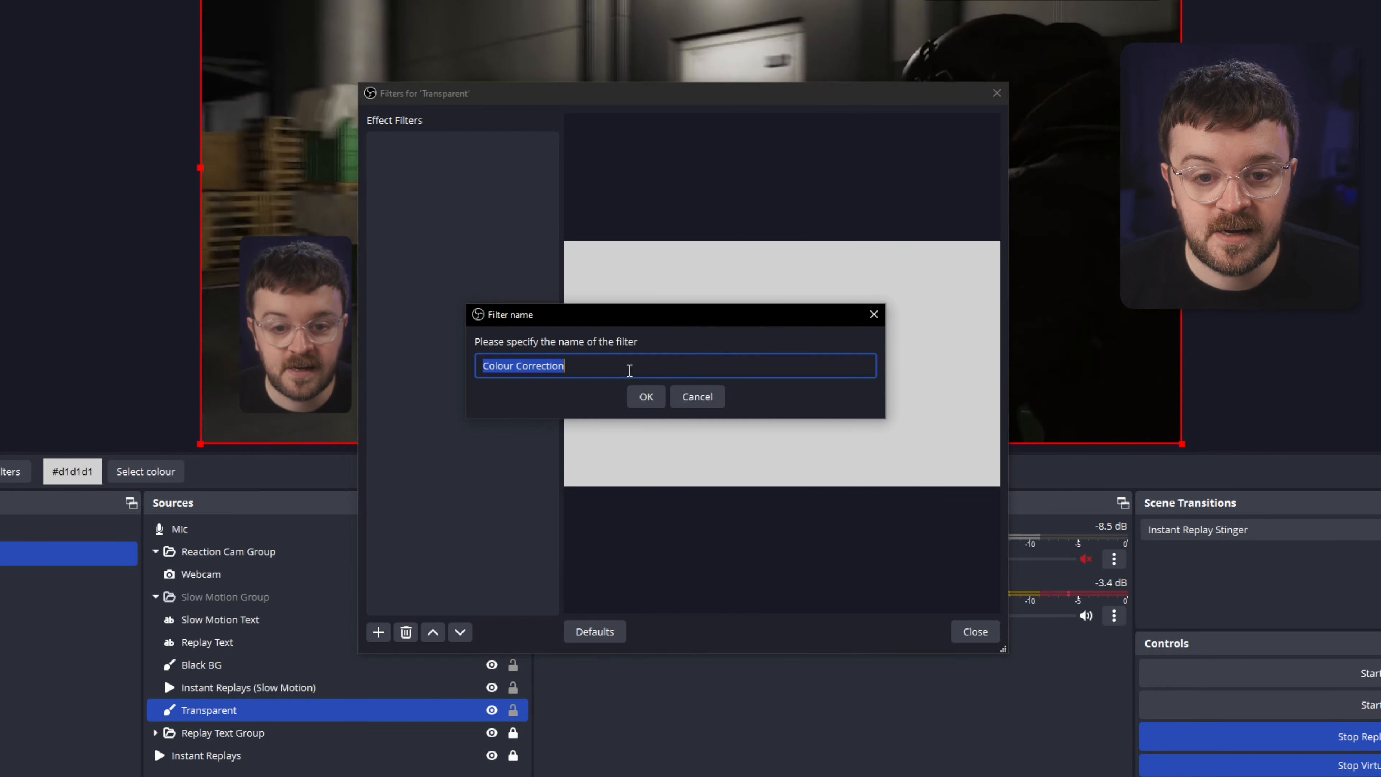
{"action": "left_click", "coordinate": [646, 395]}
{"action": "left_click_drag", "start_coordinate": [918, 465], "coordinate": [524, 469]}
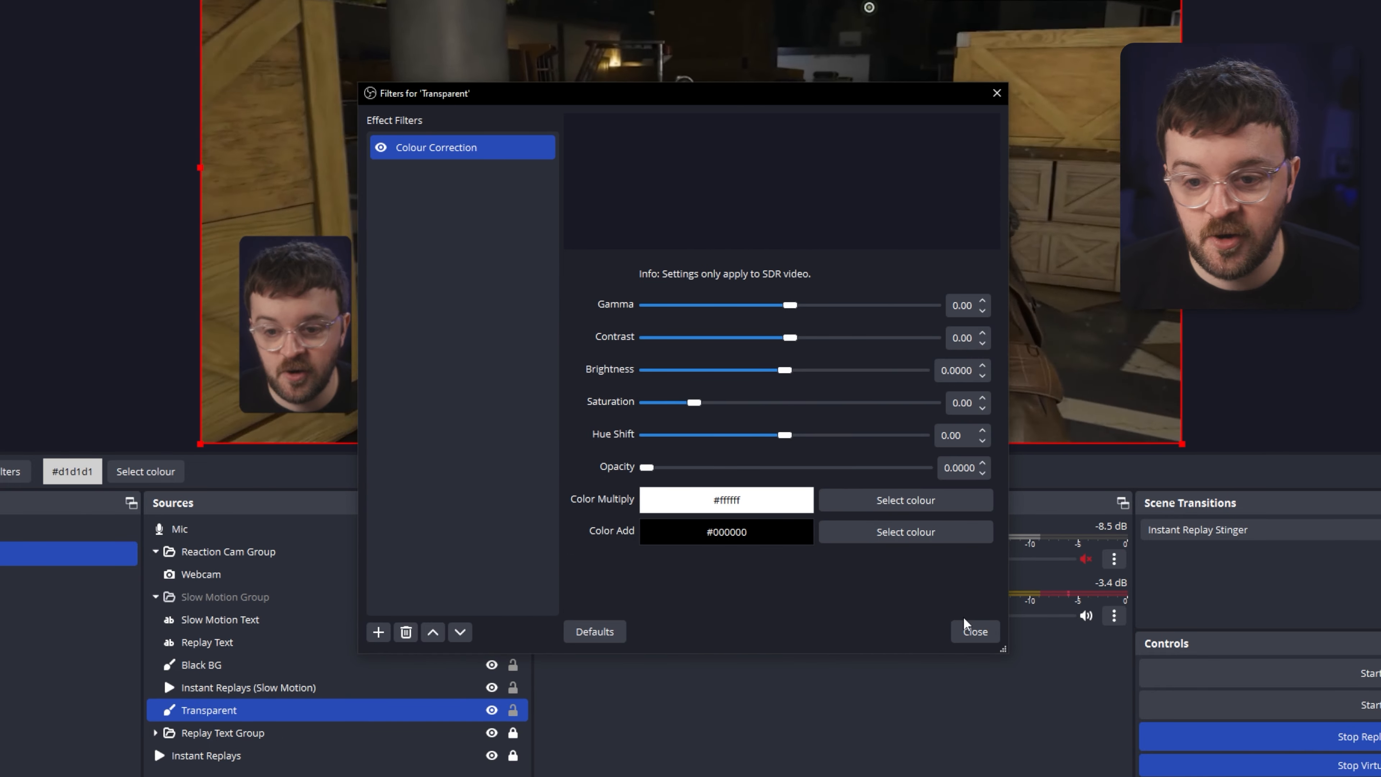
{"action": "left_click", "coordinate": [970, 630]}
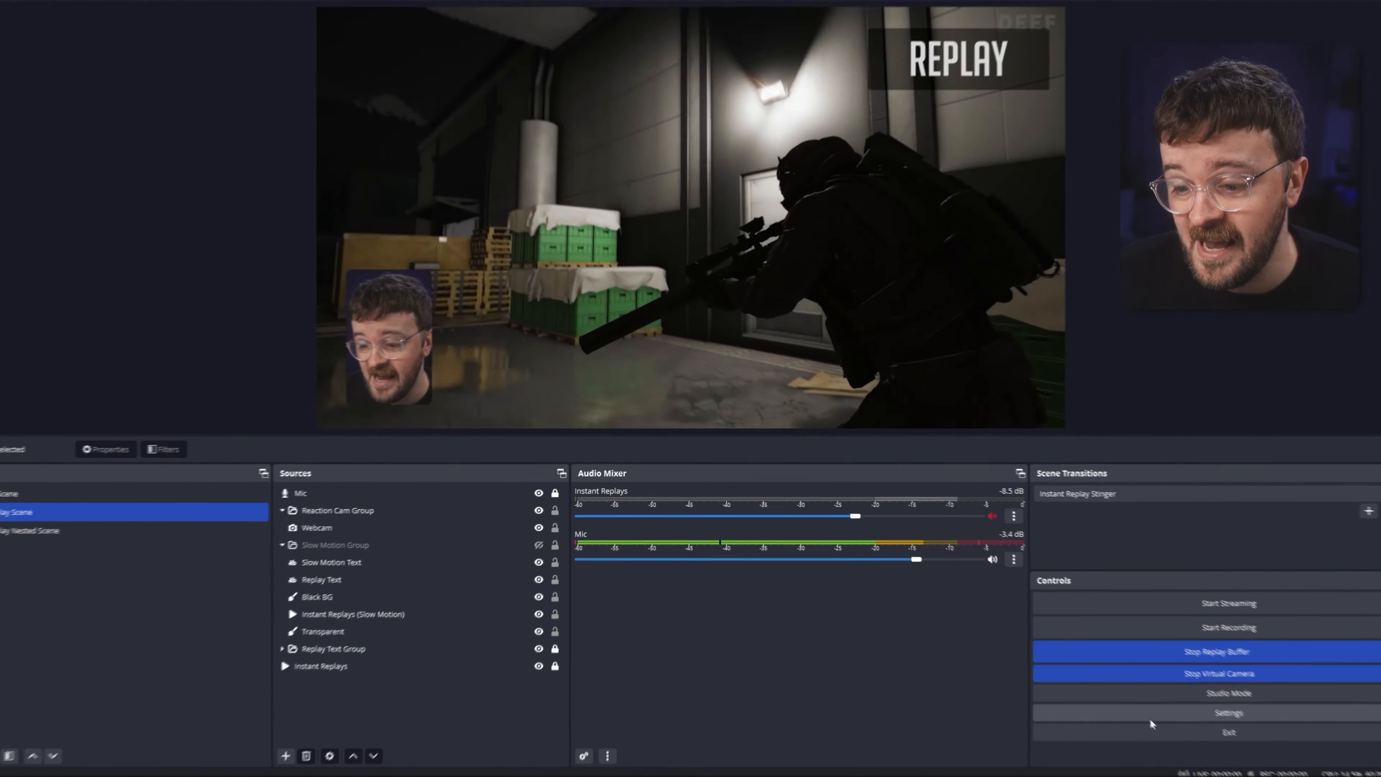
Review the show and hide hotkeys for Instant Replays and the Slow Motion Group in settings.
{"action": "left_click", "coordinate": [1150, 718]}
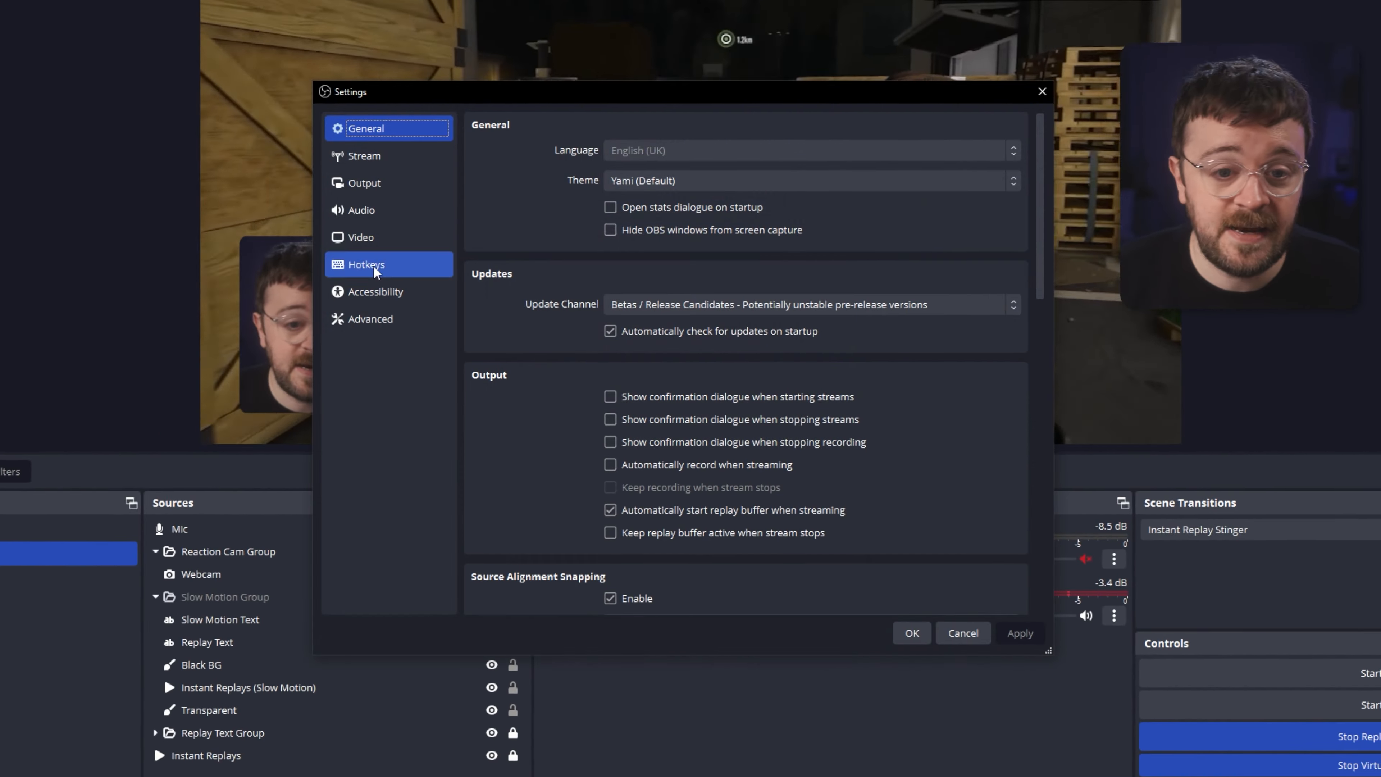
{"action": "left_click", "coordinate": [403, 272]}
{"action": "left_click_drag", "start_coordinate": [1033, 168], "coordinate": [1028, 334]}
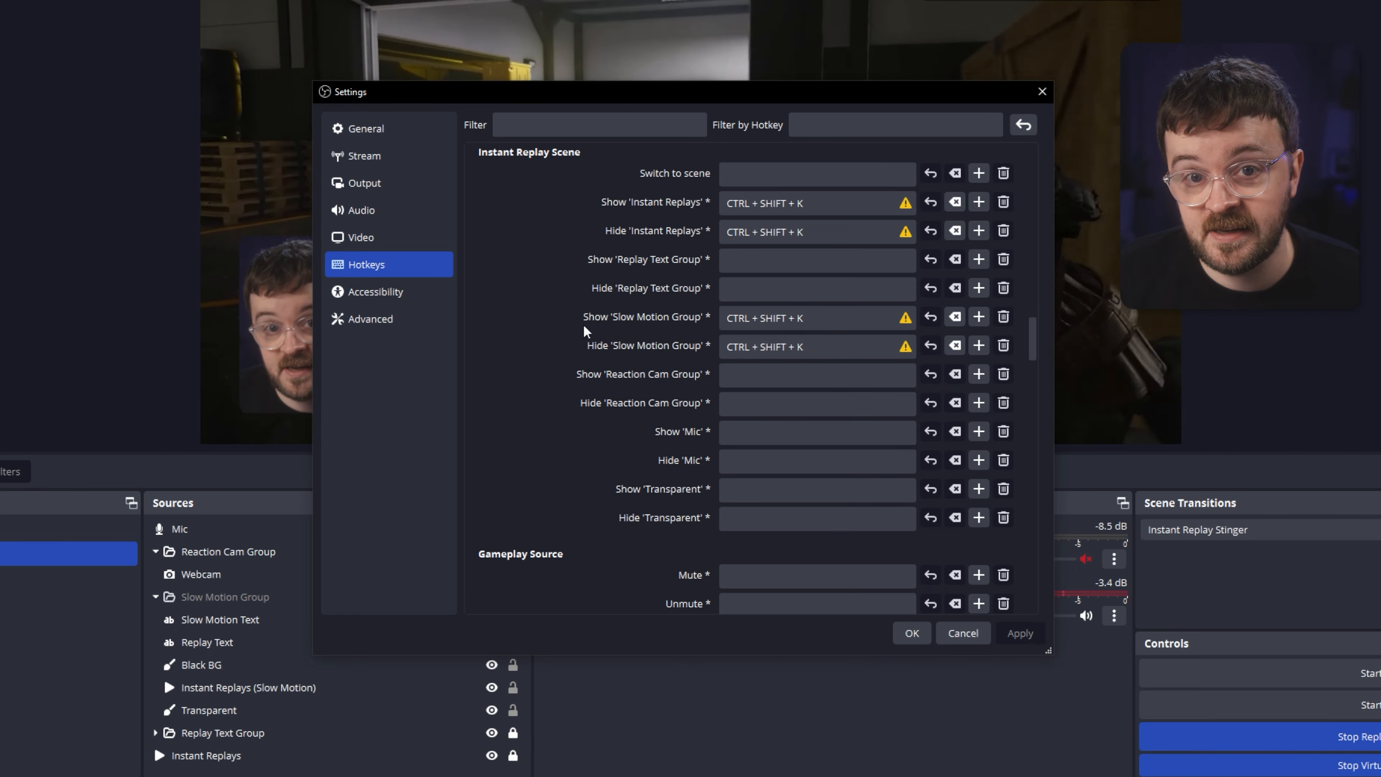
{"action": "left_click", "coordinate": [912, 633]}
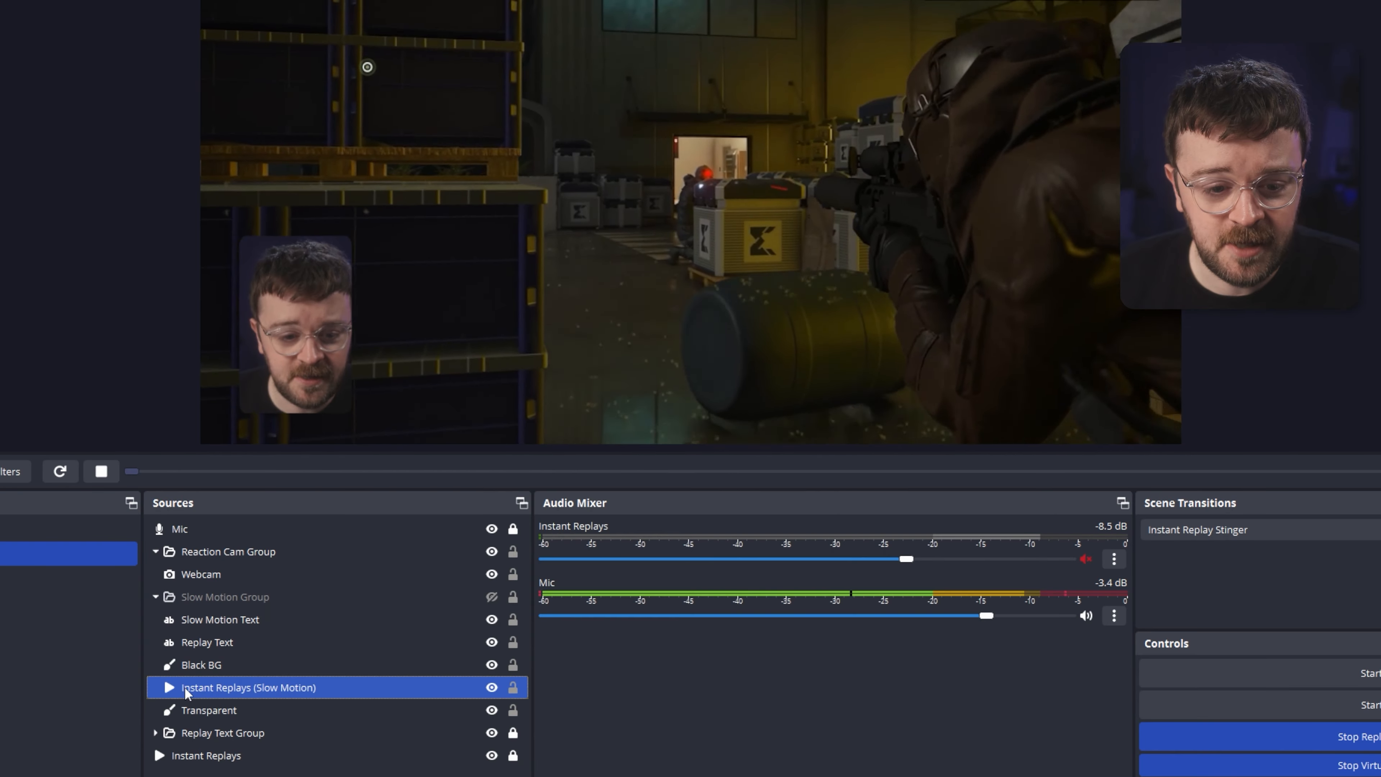
Inspect the properties and filters of the Instant Replays (Slow Motion) source.
{"action": "double_click", "coordinate": [185, 686]}
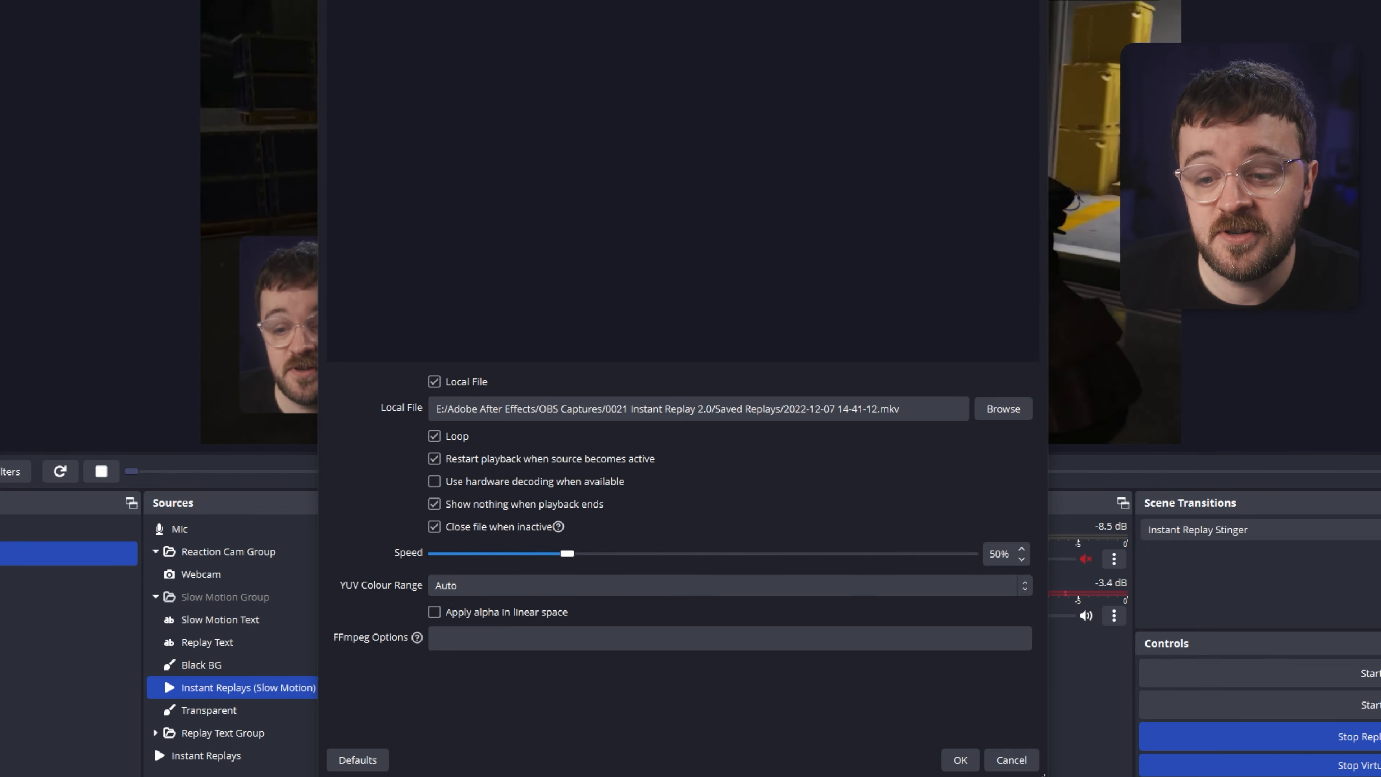
{"action": "left_click", "coordinate": [961, 760]}
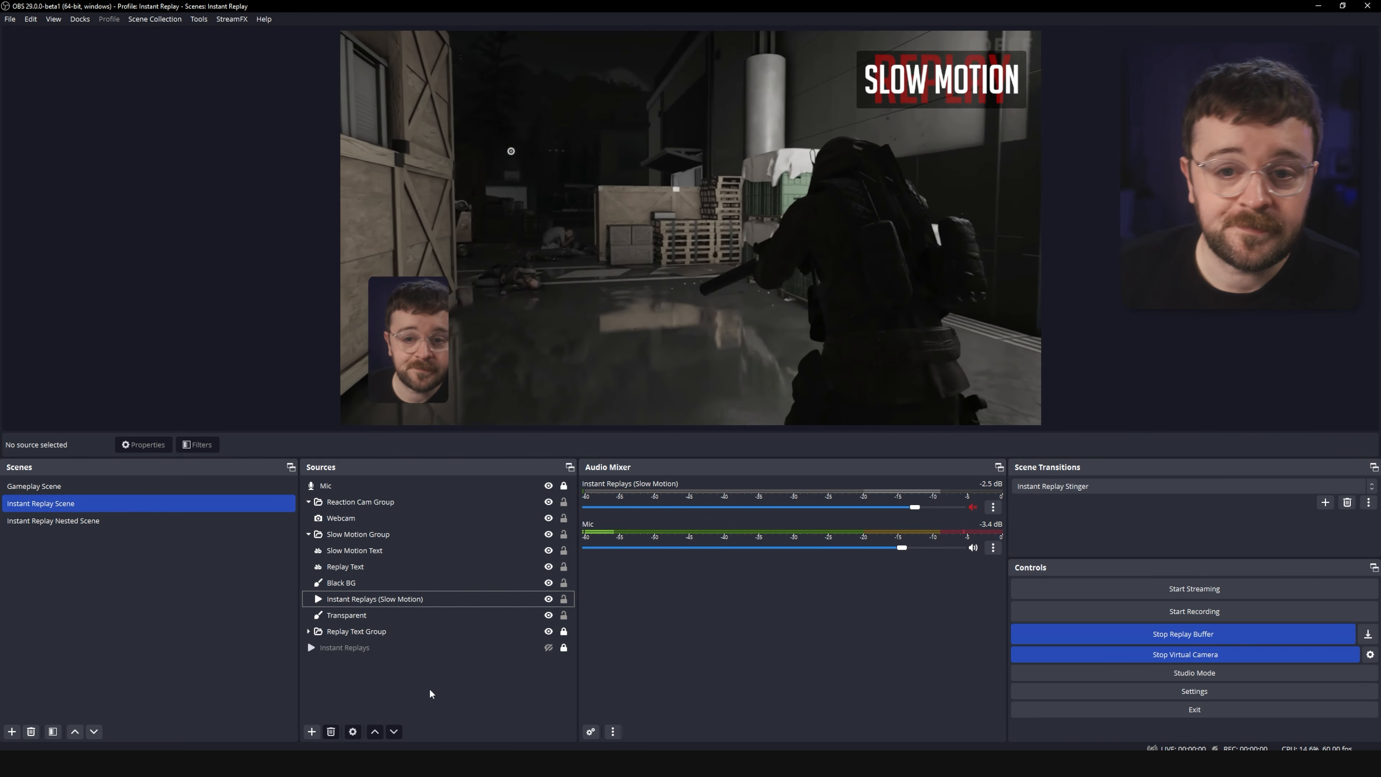
{"action": "left_click", "coordinate": [521, 565]}
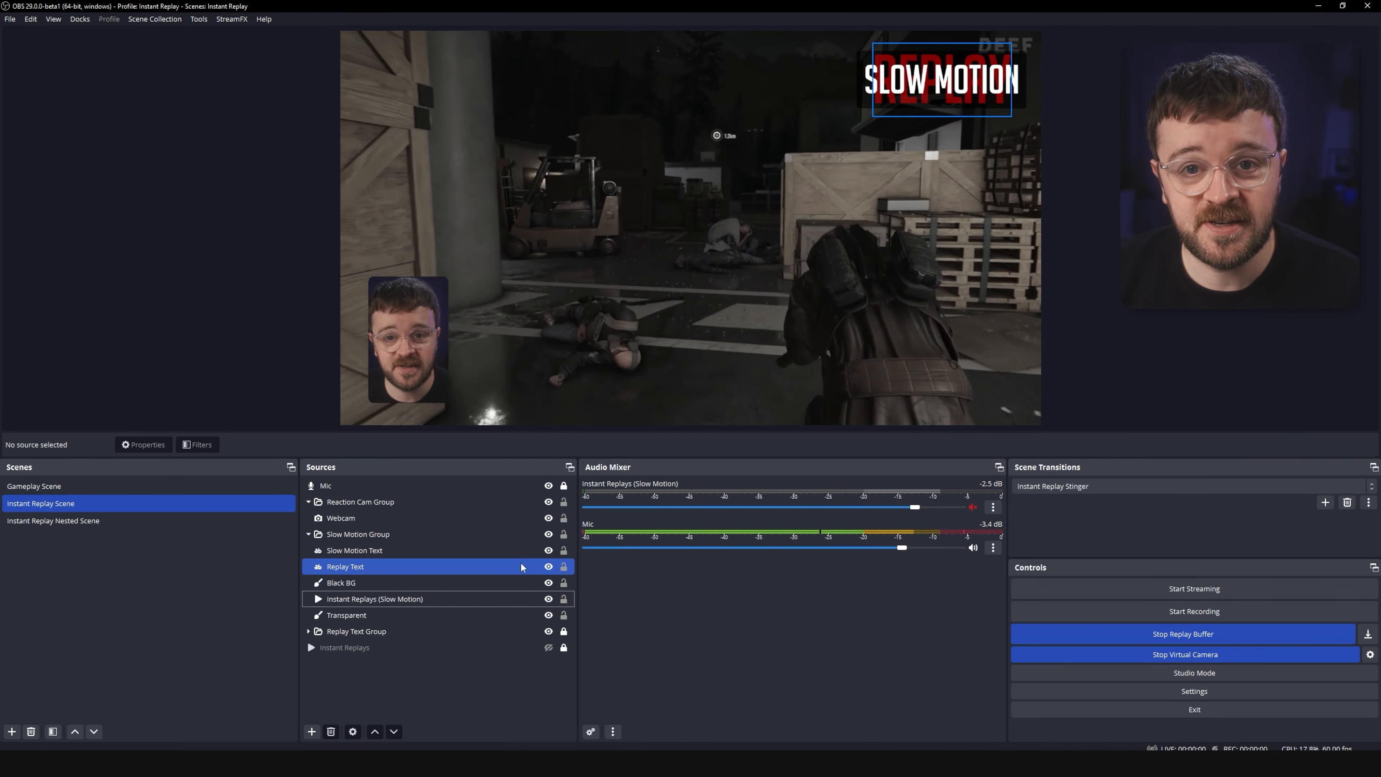
{"action": "left_click", "coordinate": [429, 613]}
{"action": "left_click", "coordinate": [368, 602]}
{"action": "right_click", "coordinate": [369, 602]}
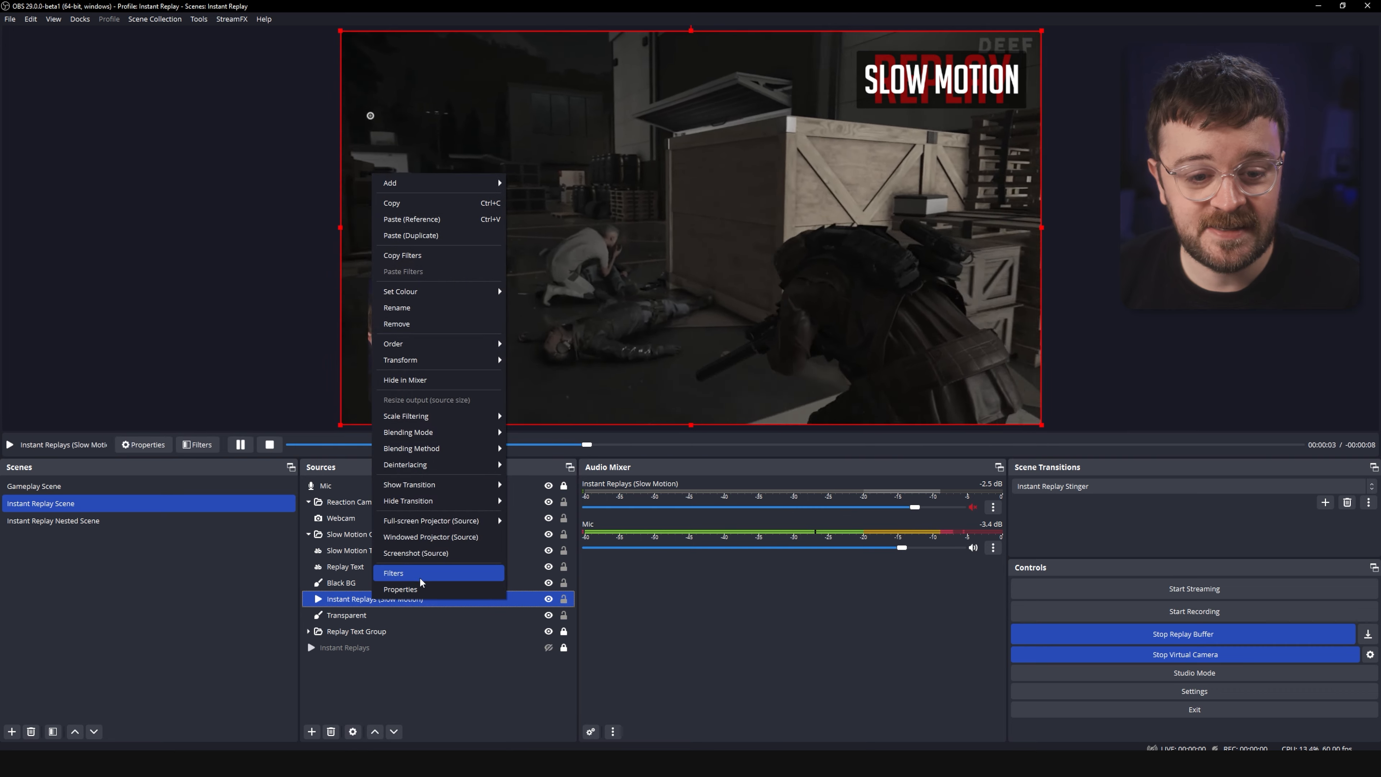
{"action": "left_click", "coordinate": [414, 574]}
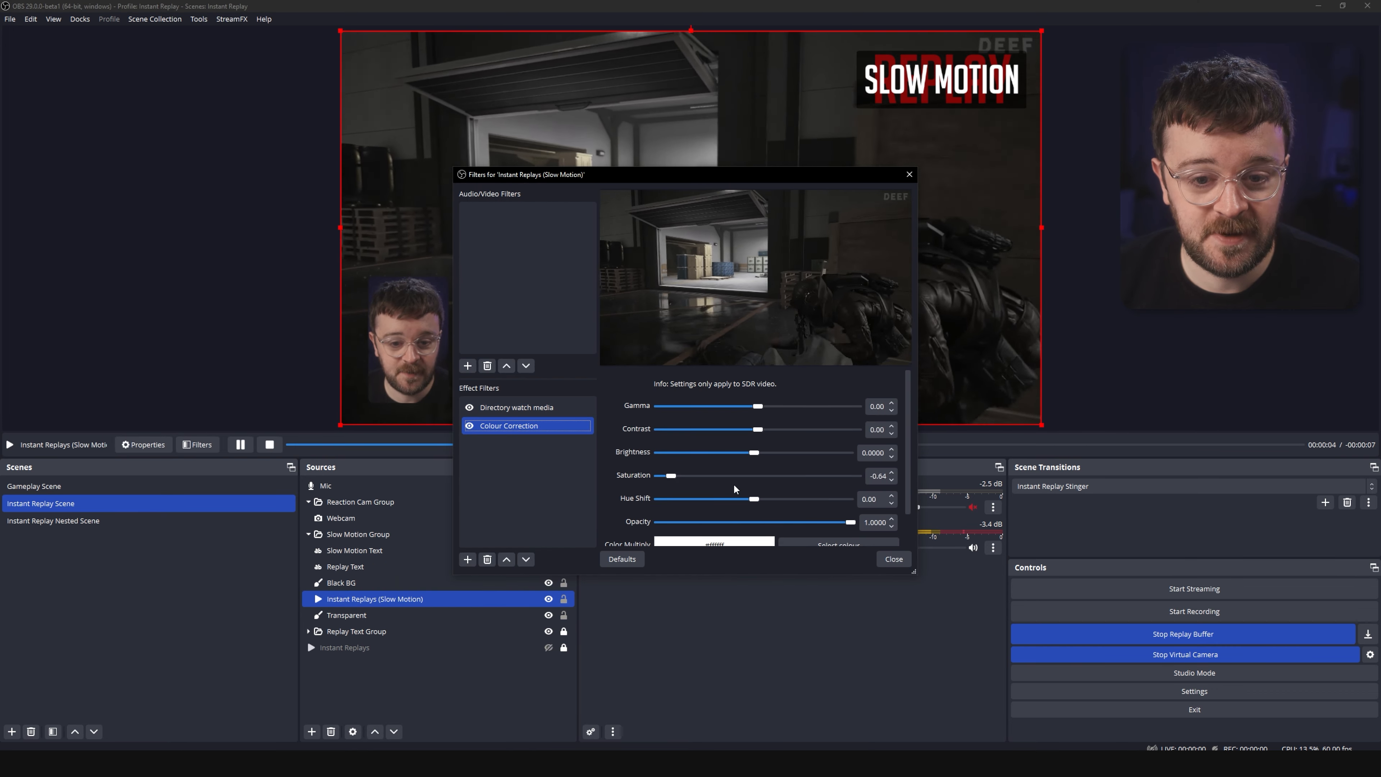
{"action": "left_click", "coordinate": [909, 174]}
Inspect the properties and Colour Correction filter of the Replay Text source in the Slow Motion Group.
{"action": "left_click", "coordinate": [343, 550]}
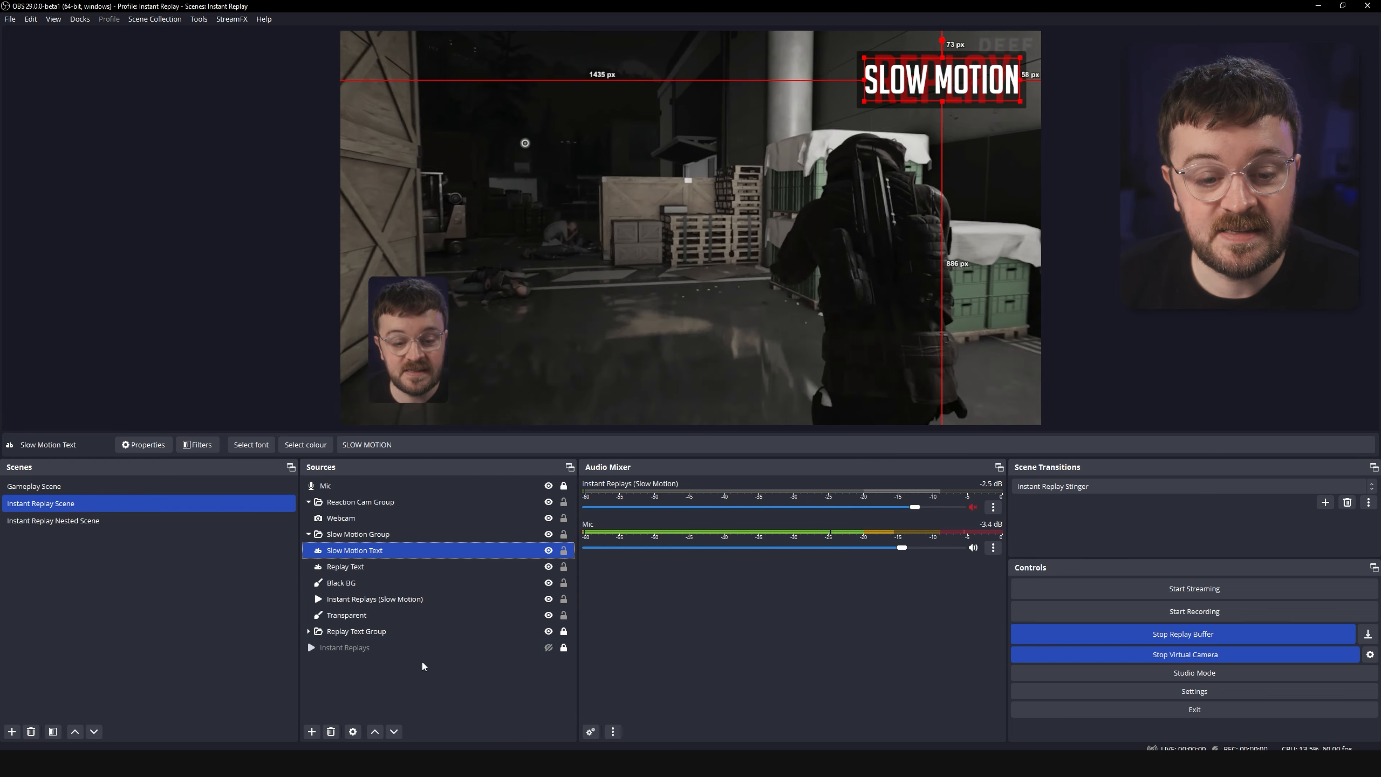
{"action": "left_click", "coordinate": [490, 566], "text": "ctrl"}
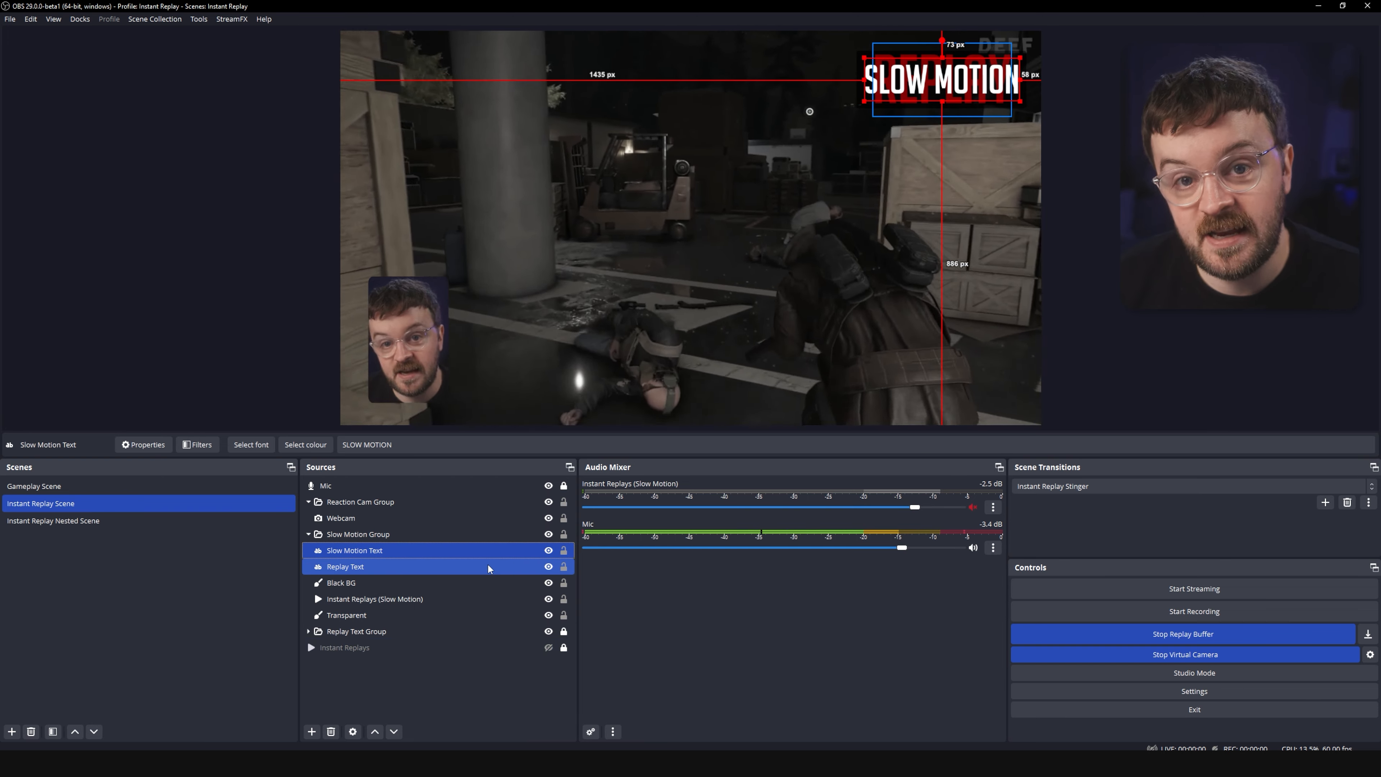
{"action": "left_click", "coordinate": [375, 567]}
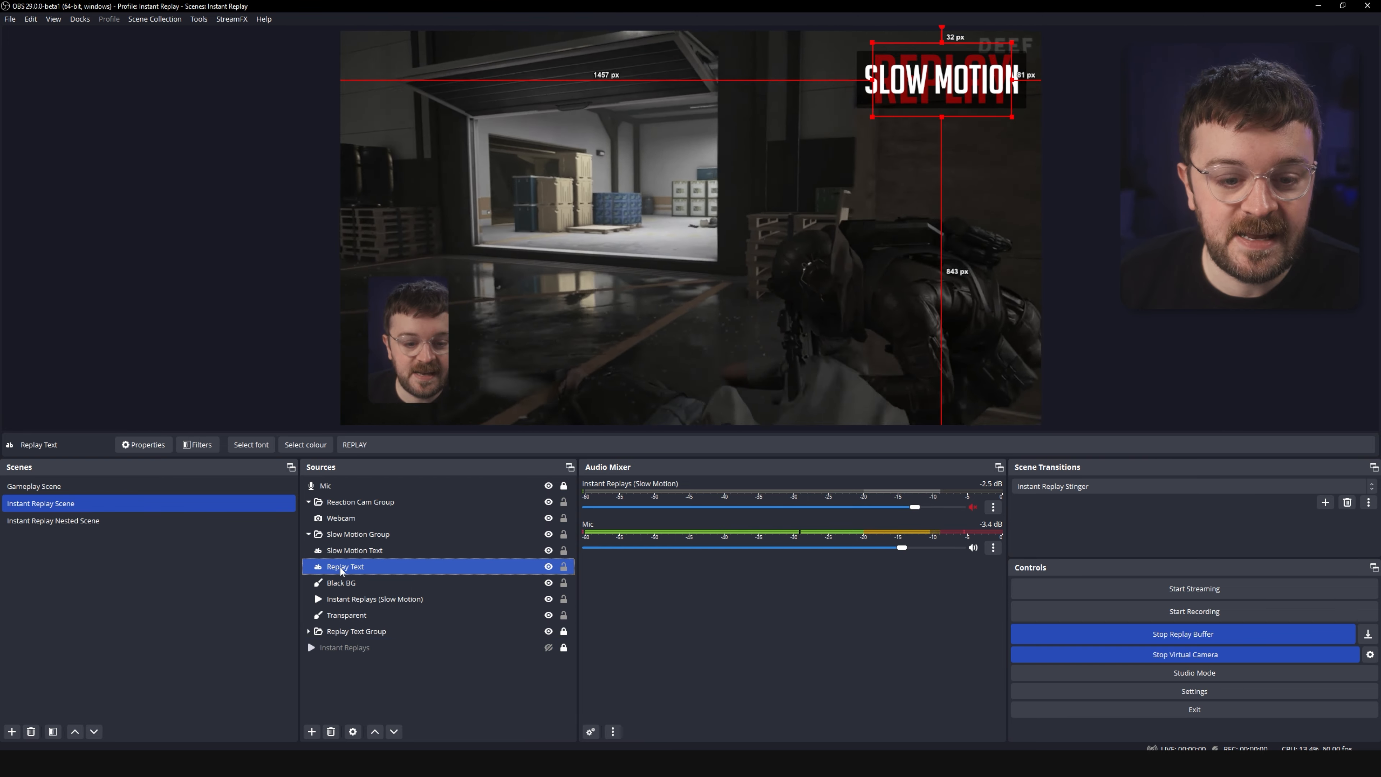
{"action": "double_click", "coordinate": [360, 566]}
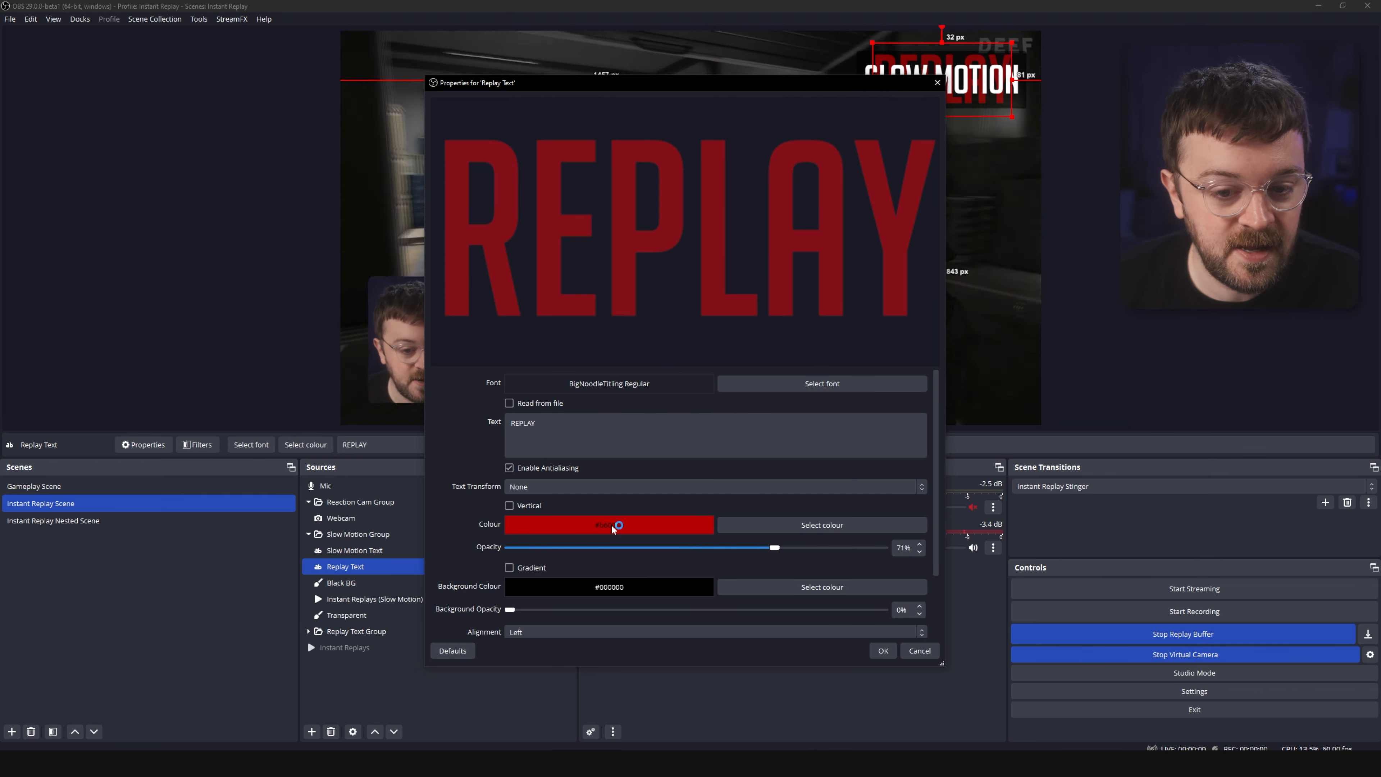
{"action": "right_click", "coordinate": [354, 566]}
{"action": "left_click", "coordinate": [381, 543]}
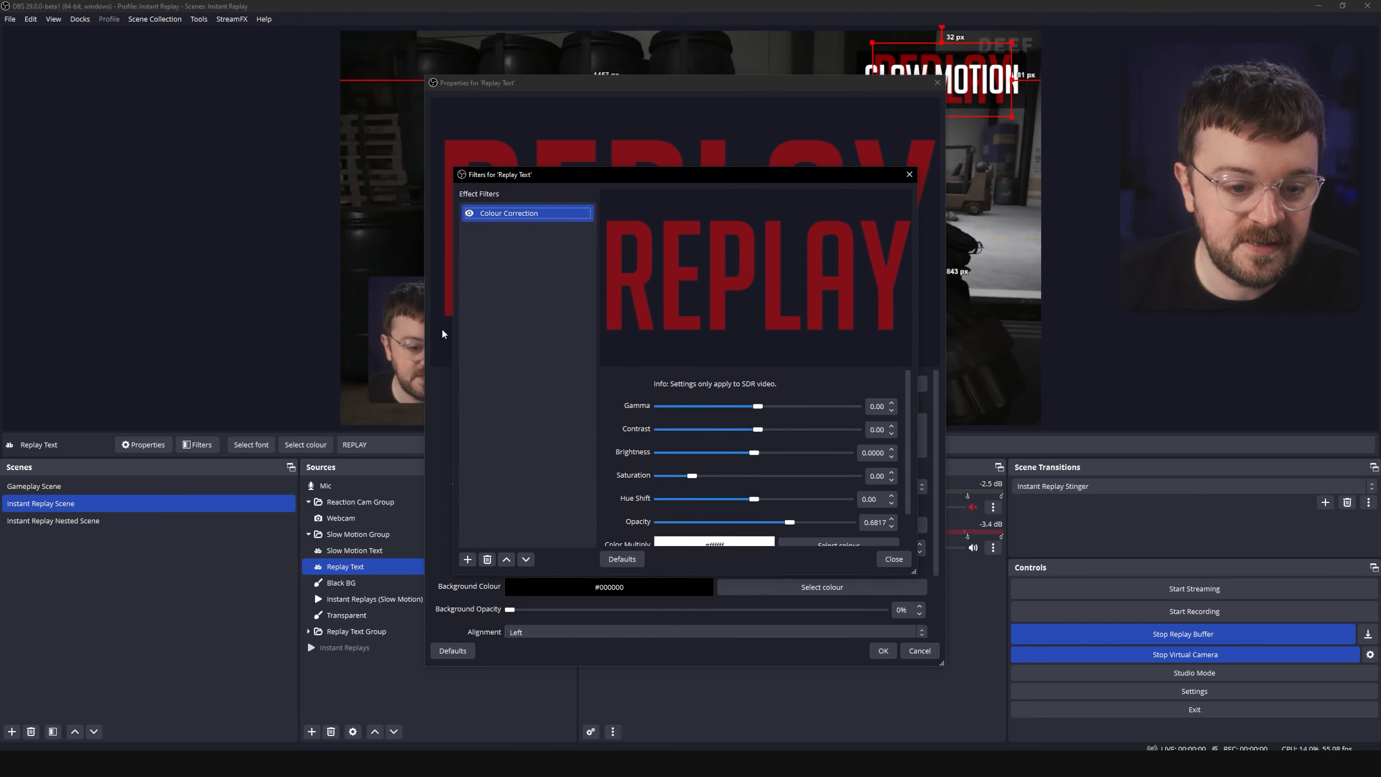
{"action": "left_click", "coordinate": [895, 560]}
{"action": "left_click", "coordinate": [883, 651]}
Add a new scene named Clip Review Scene.
{"action": "left_click", "coordinate": [402, 706]}
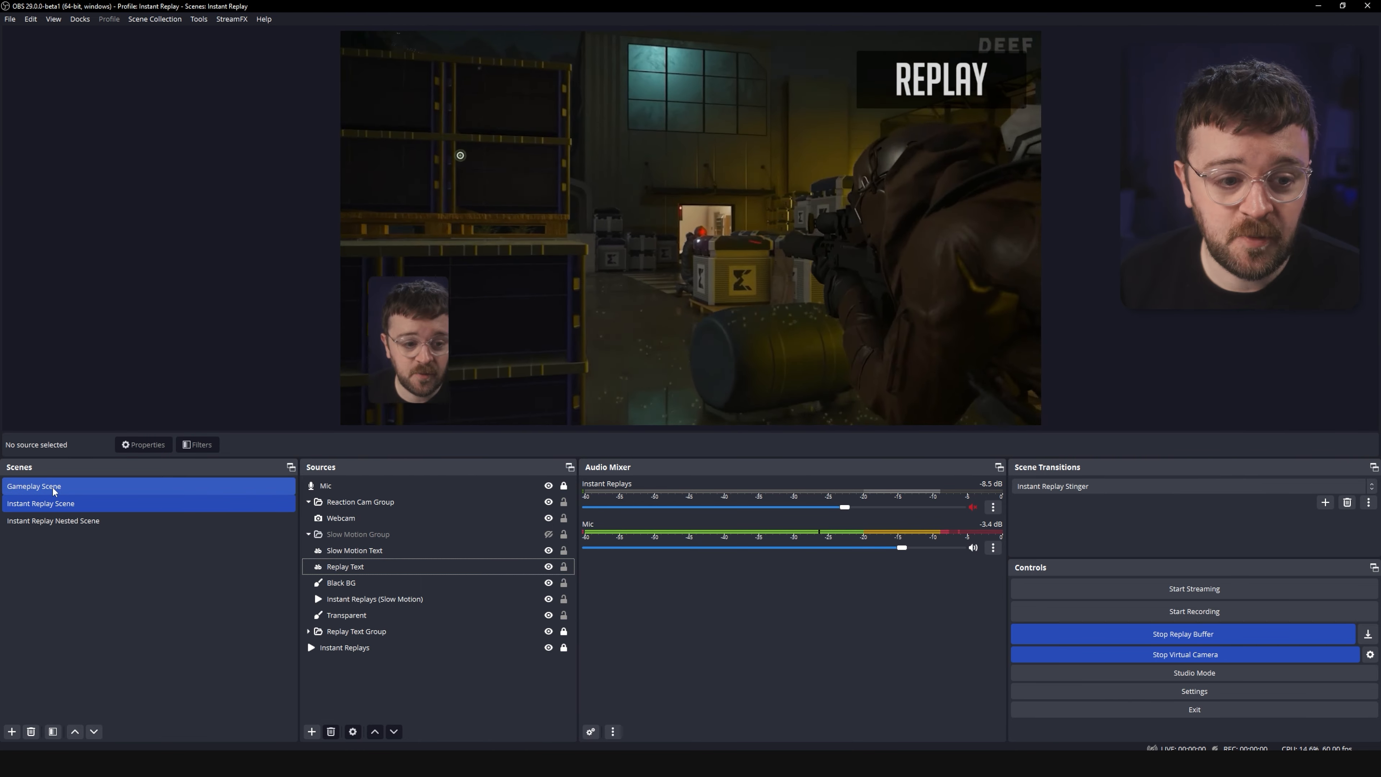
{"action": "left_click", "coordinate": [53, 488]}
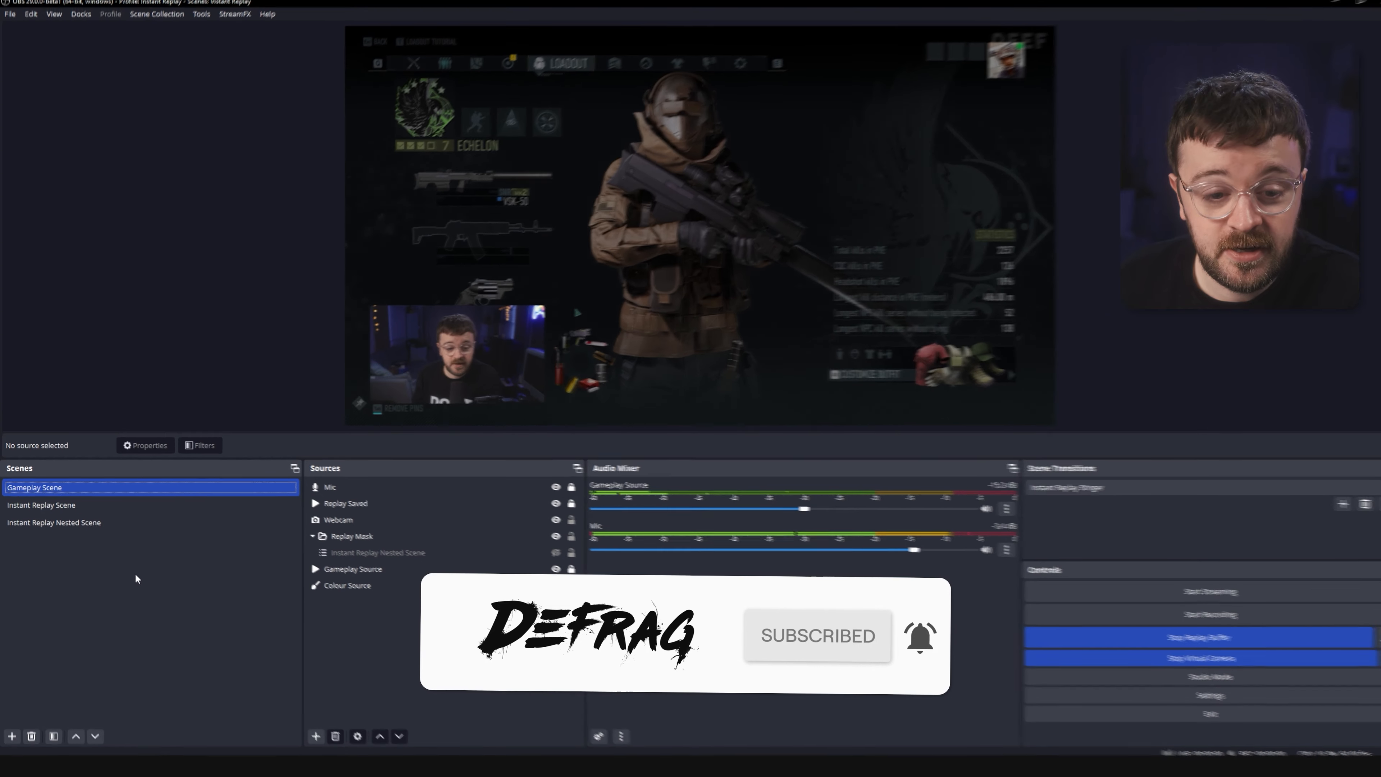
{"action": "right_click", "coordinate": [174, 631]}
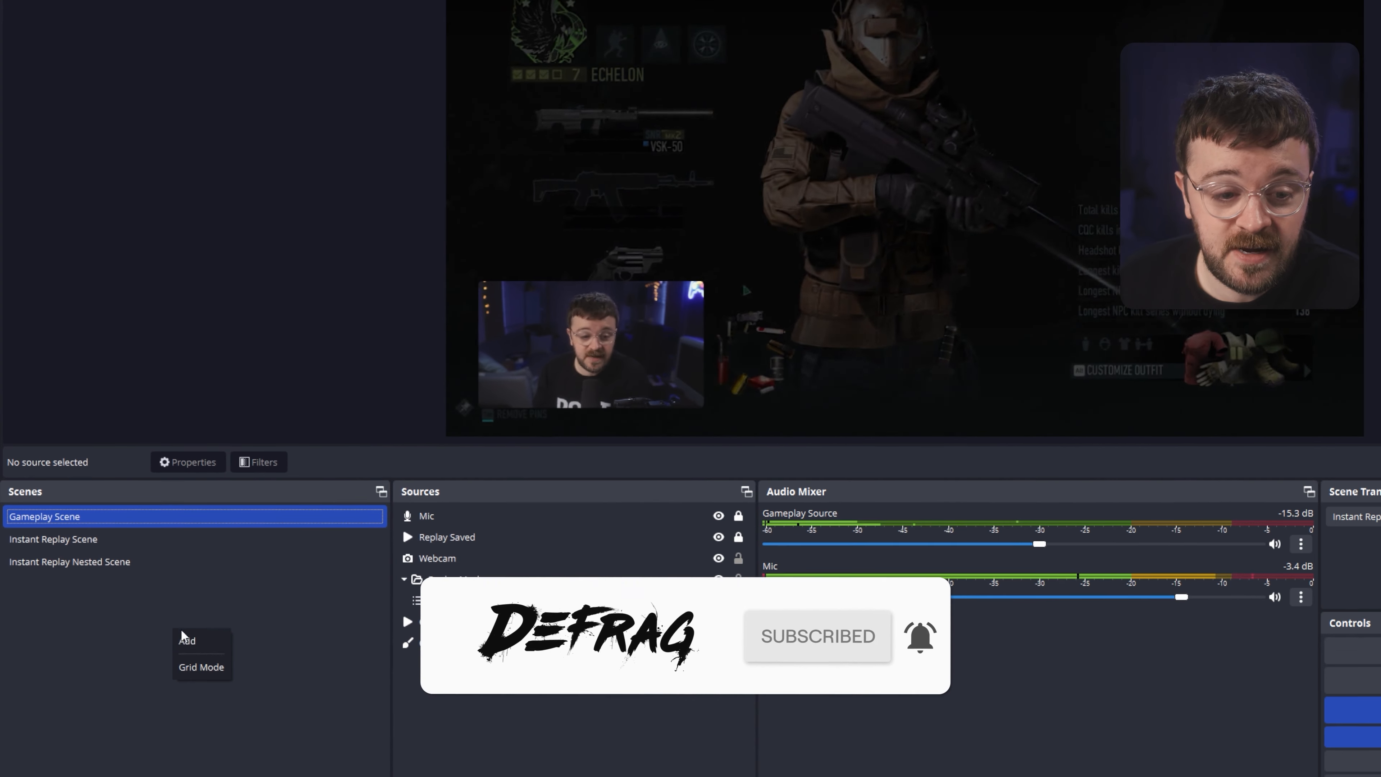
{"action": "left_click", "coordinate": [196, 641]}
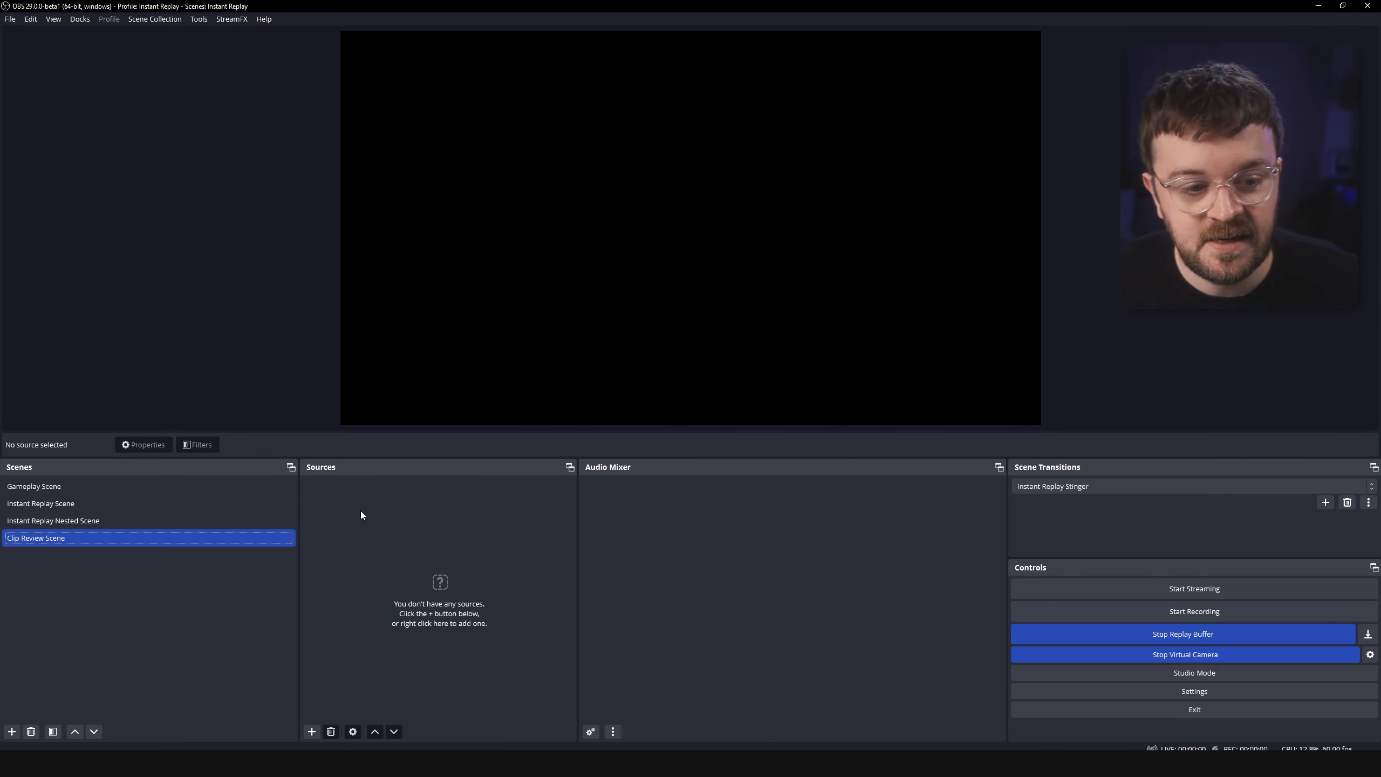
Add a VLC Video Source to the scene with the Saved Replays folder as its playlist directory.
{"action": "right_click", "coordinate": [361, 514]}
{"action": "mouse_move", "coordinate": [402, 519]}
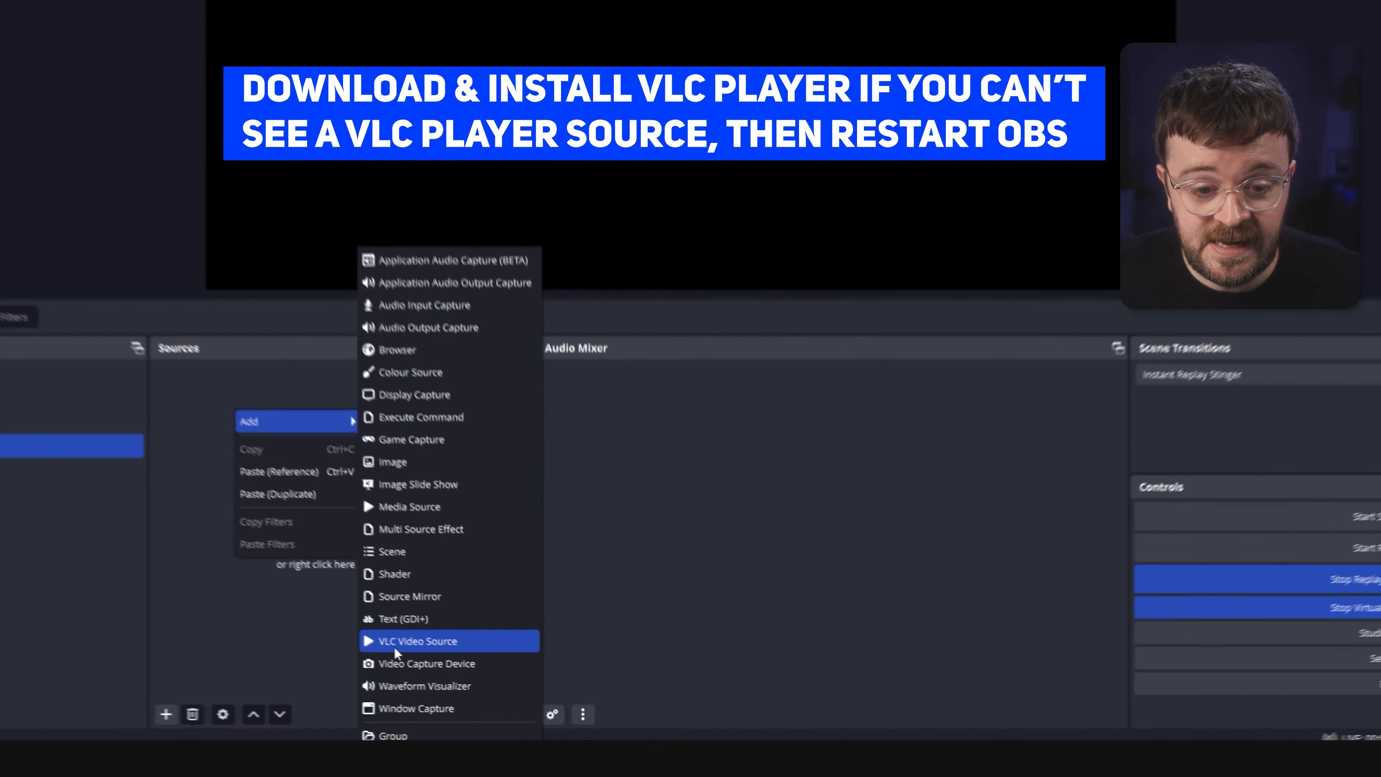
{"action": "left_click", "coordinate": [394, 643]}
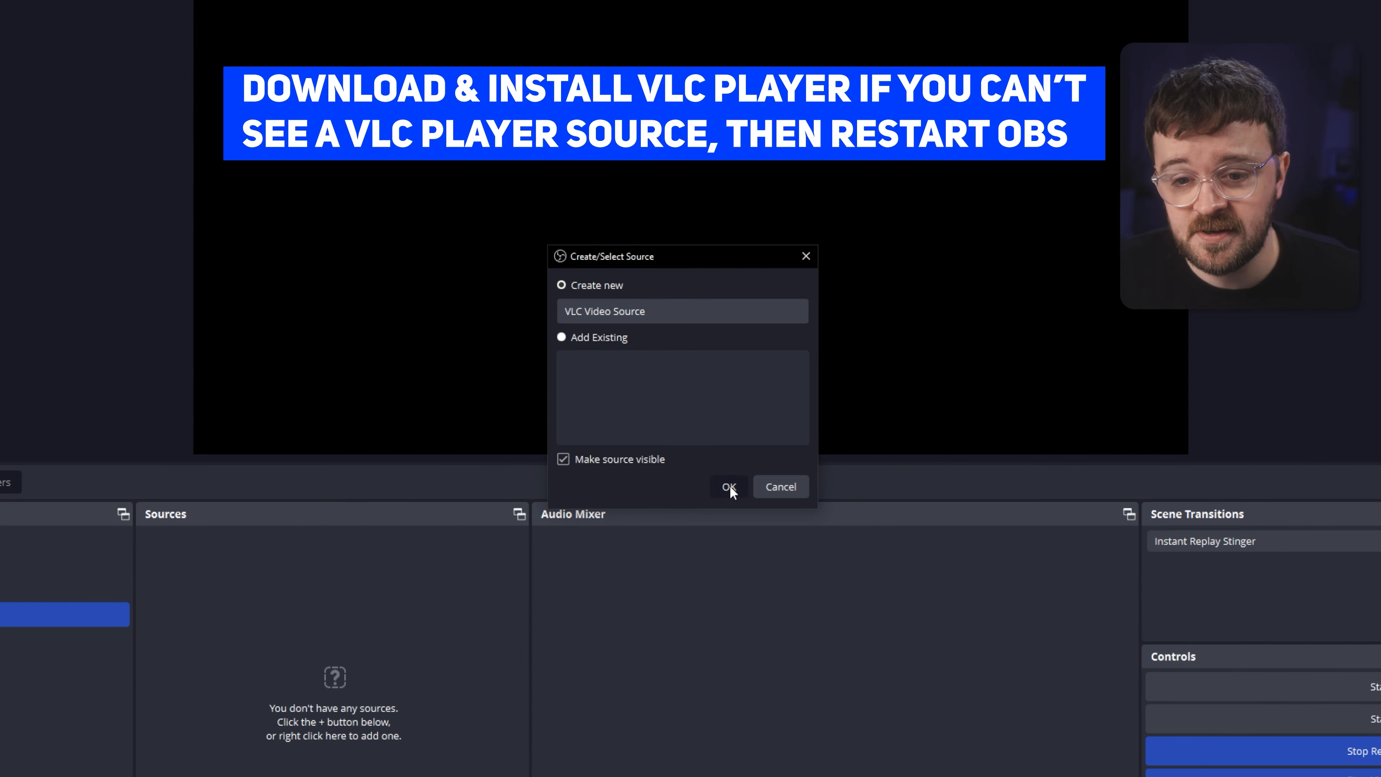
{"action": "left_click", "coordinate": [729, 489]}
{"action": "left_click", "coordinate": [1023, 469]}
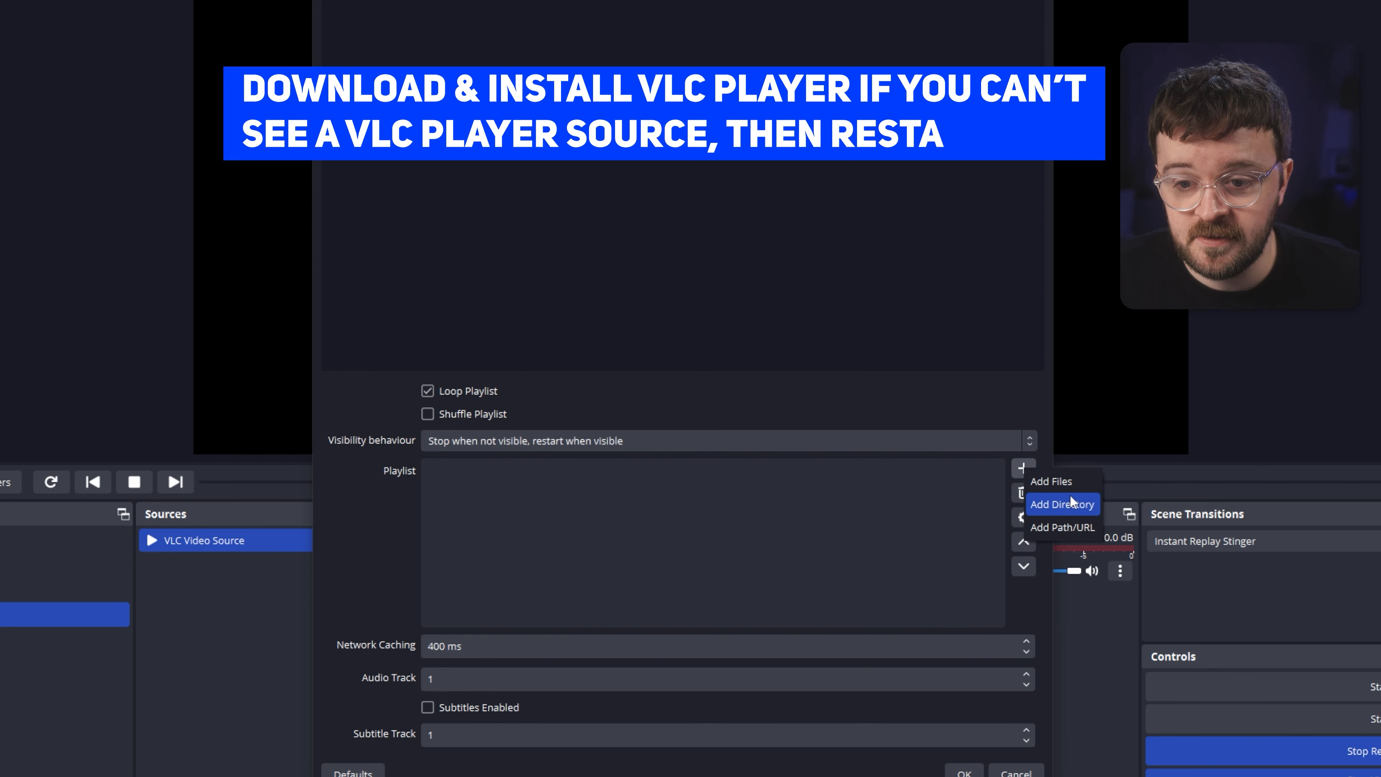
{"action": "left_click", "coordinate": [1062, 505]}
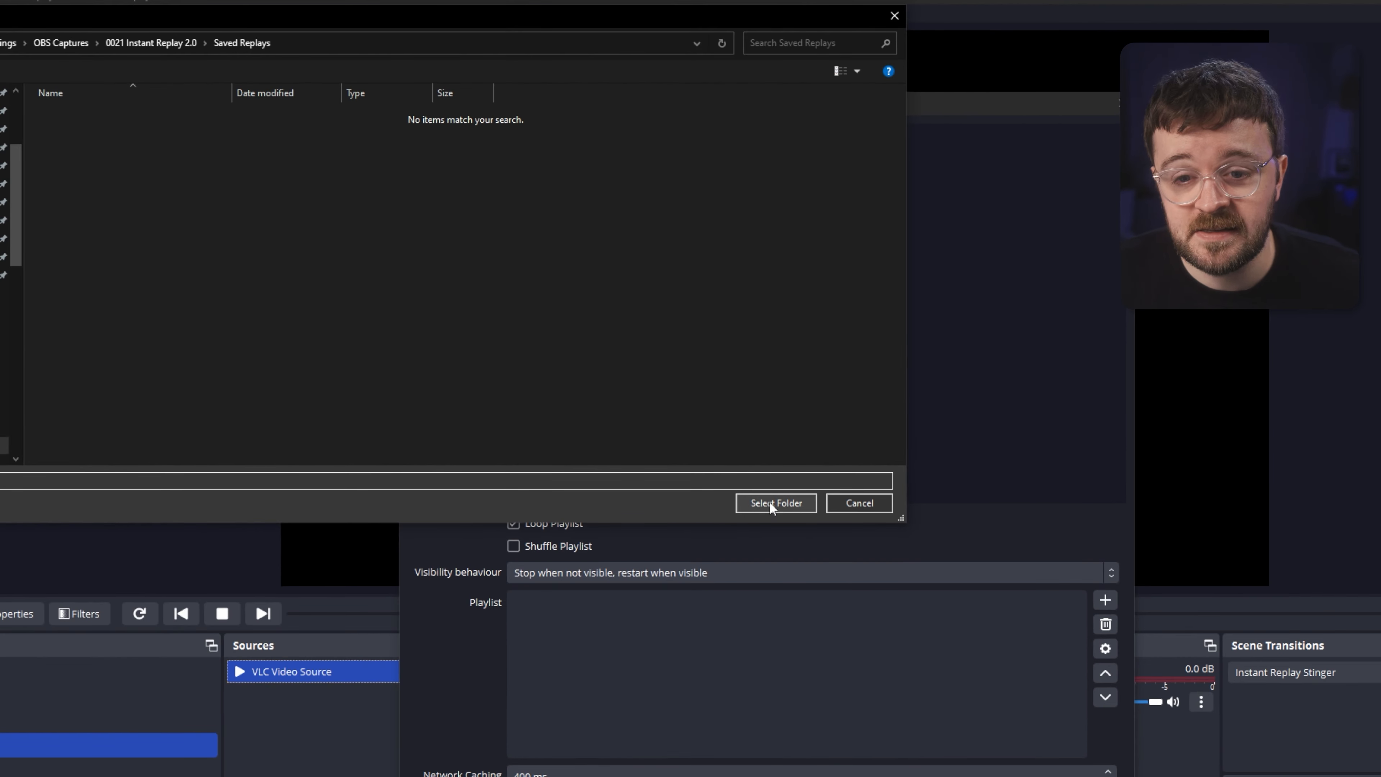
{"action": "left_click", "coordinate": [769, 502]}
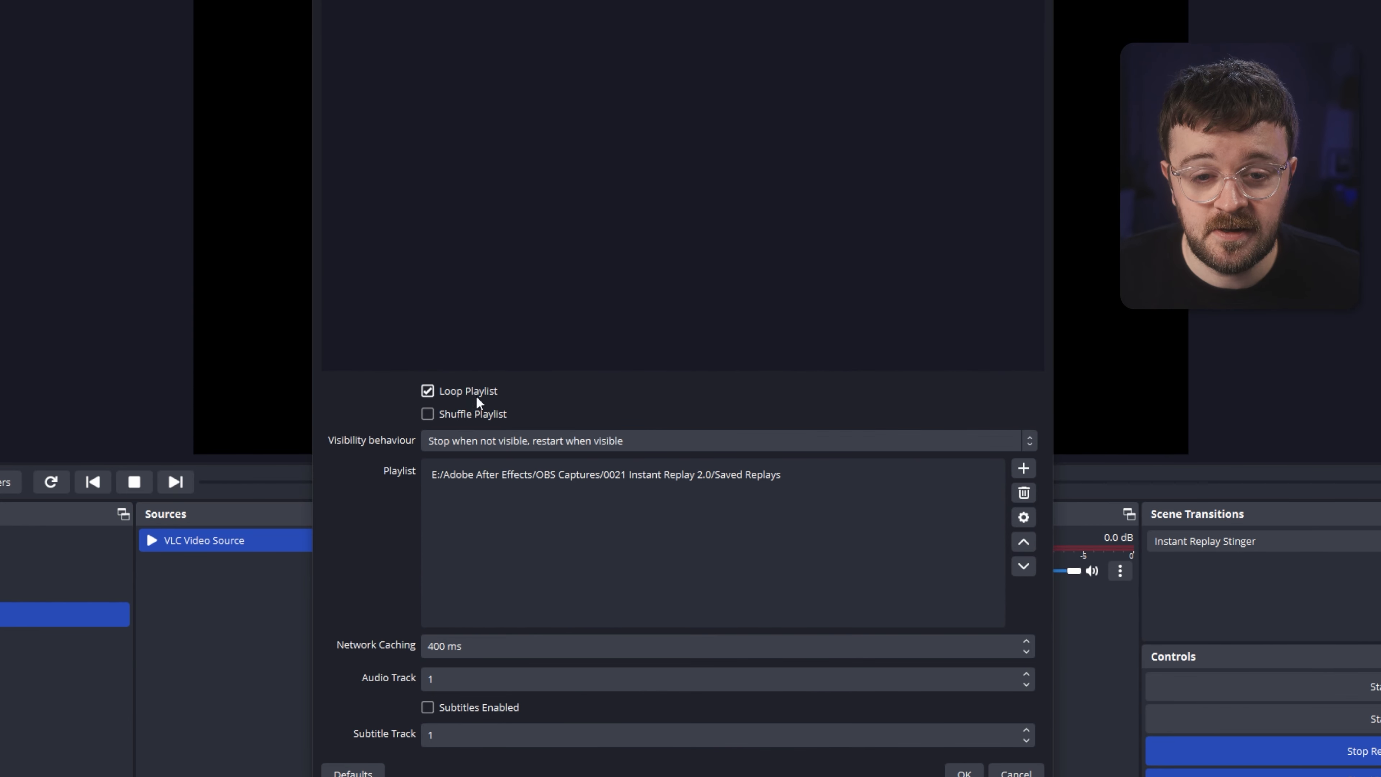
{"action": "left_click", "coordinate": [460, 442]}
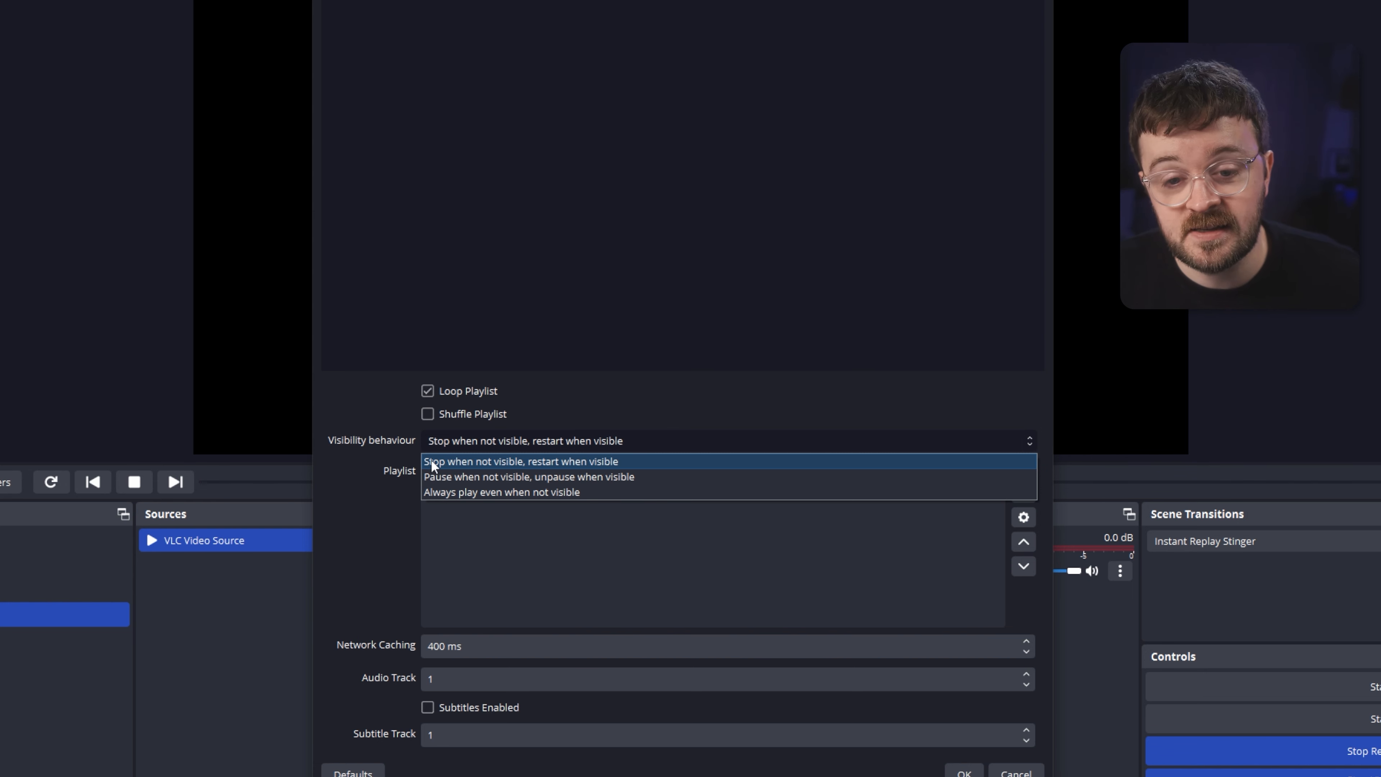
{"action": "left_click", "coordinate": [375, 531]}
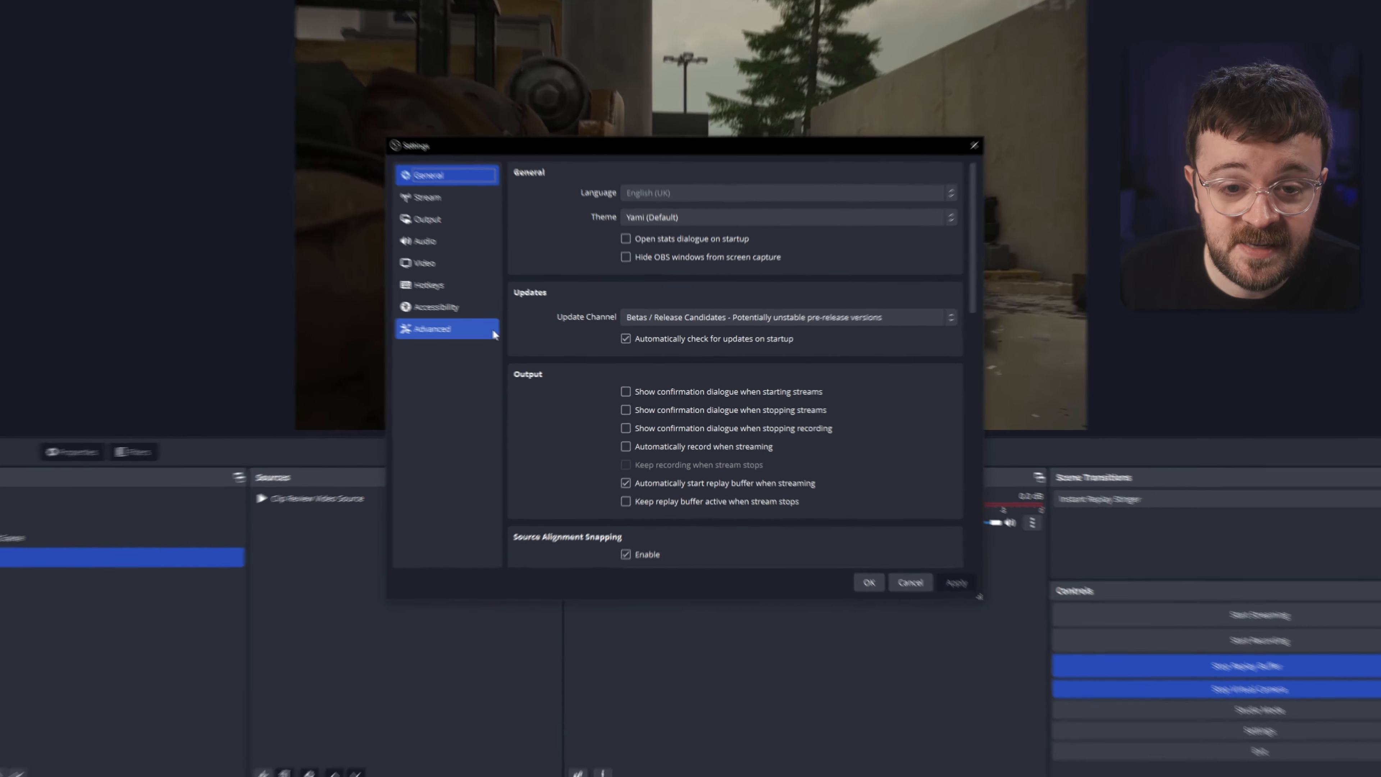
Review the hotkeys available for the Clip Review Video Source in settings.
{"action": "left_click", "coordinate": [348, 253]}
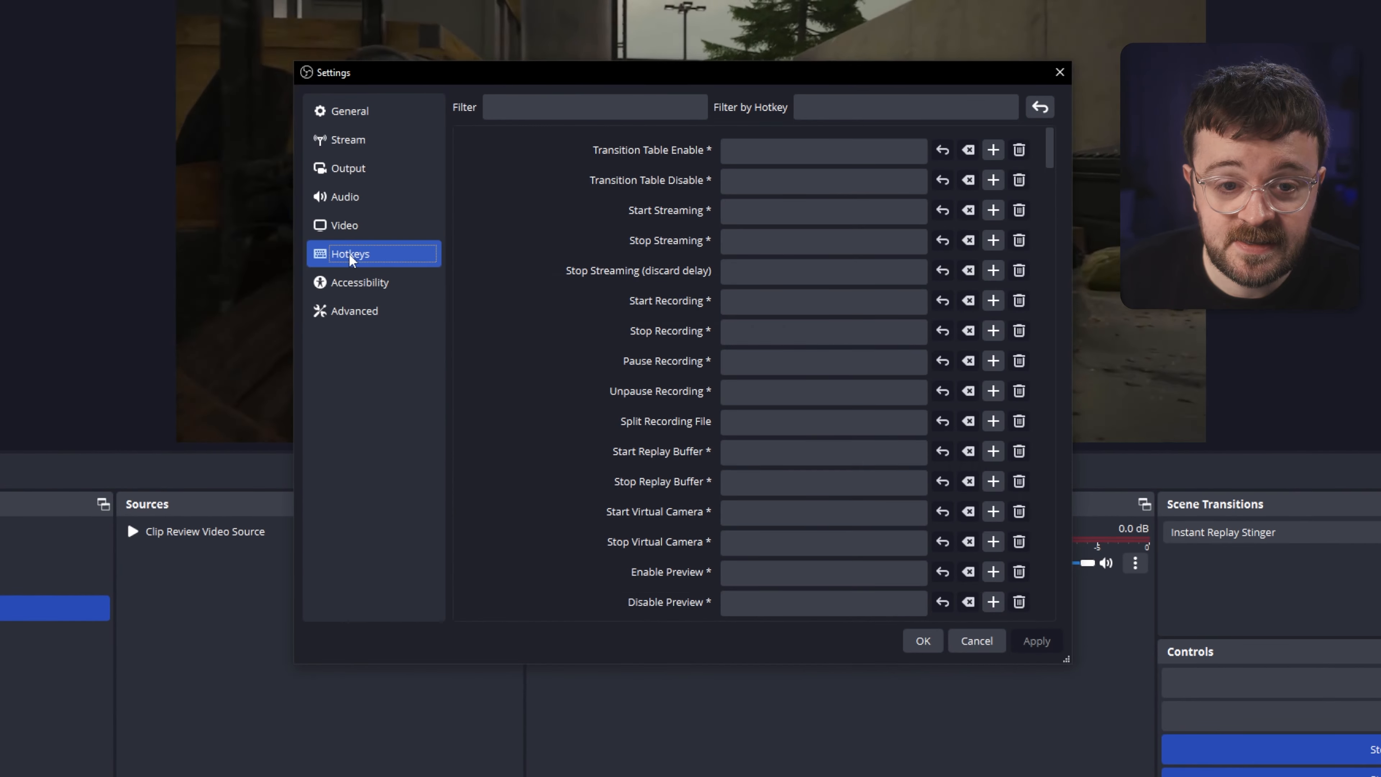
{"action": "scroll", "coordinate": [1063, 162], "scroll_direction": "down", "scroll_amount": 10}
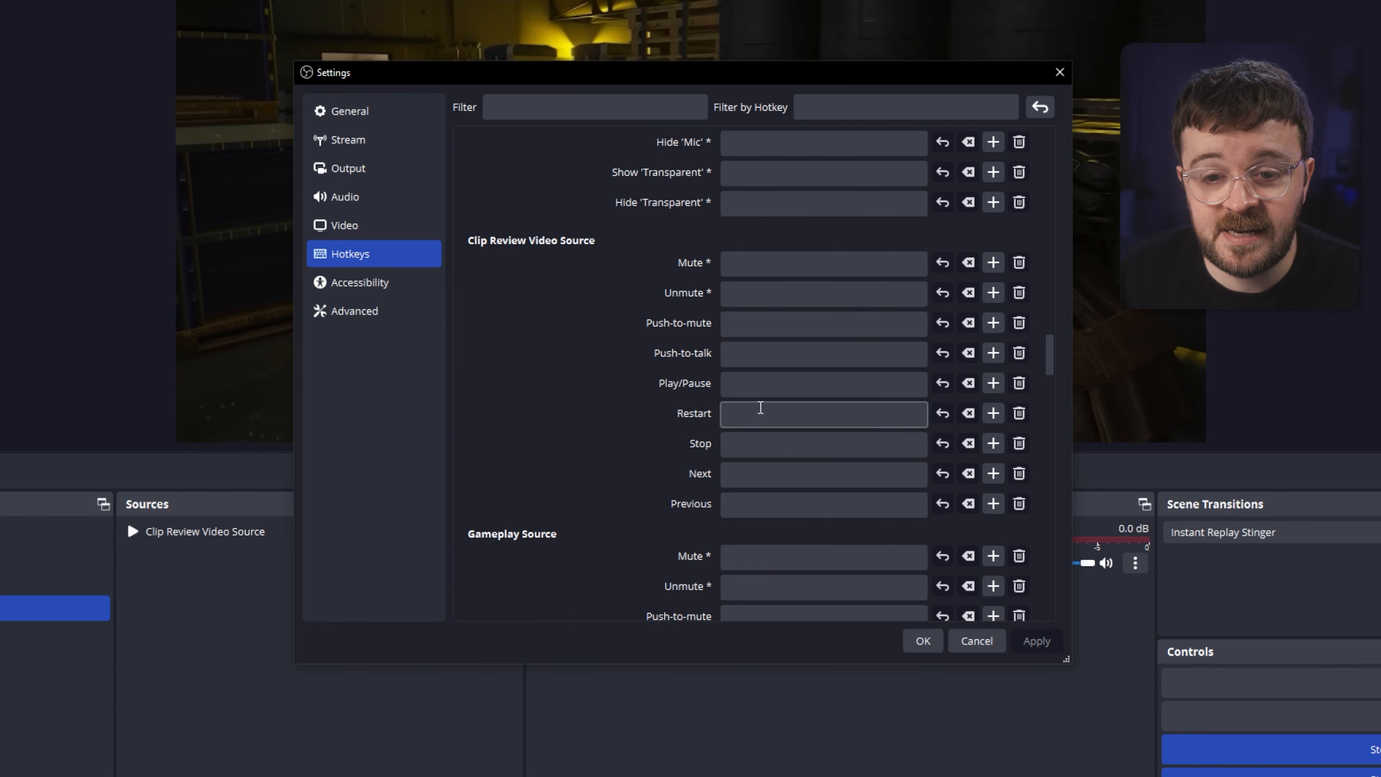
{"action": "left_click", "coordinate": [923, 642]}
{"action": "left_click", "coordinate": [326, 533]}
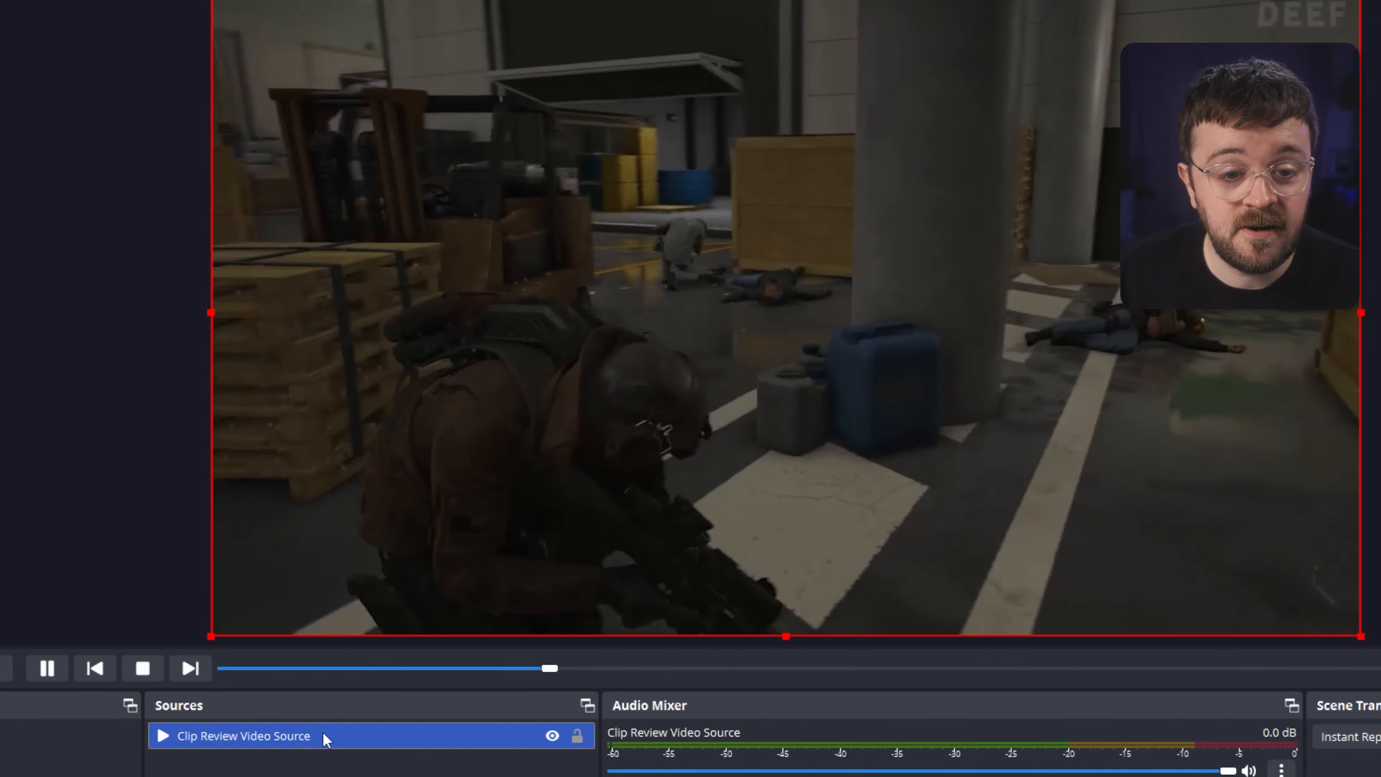